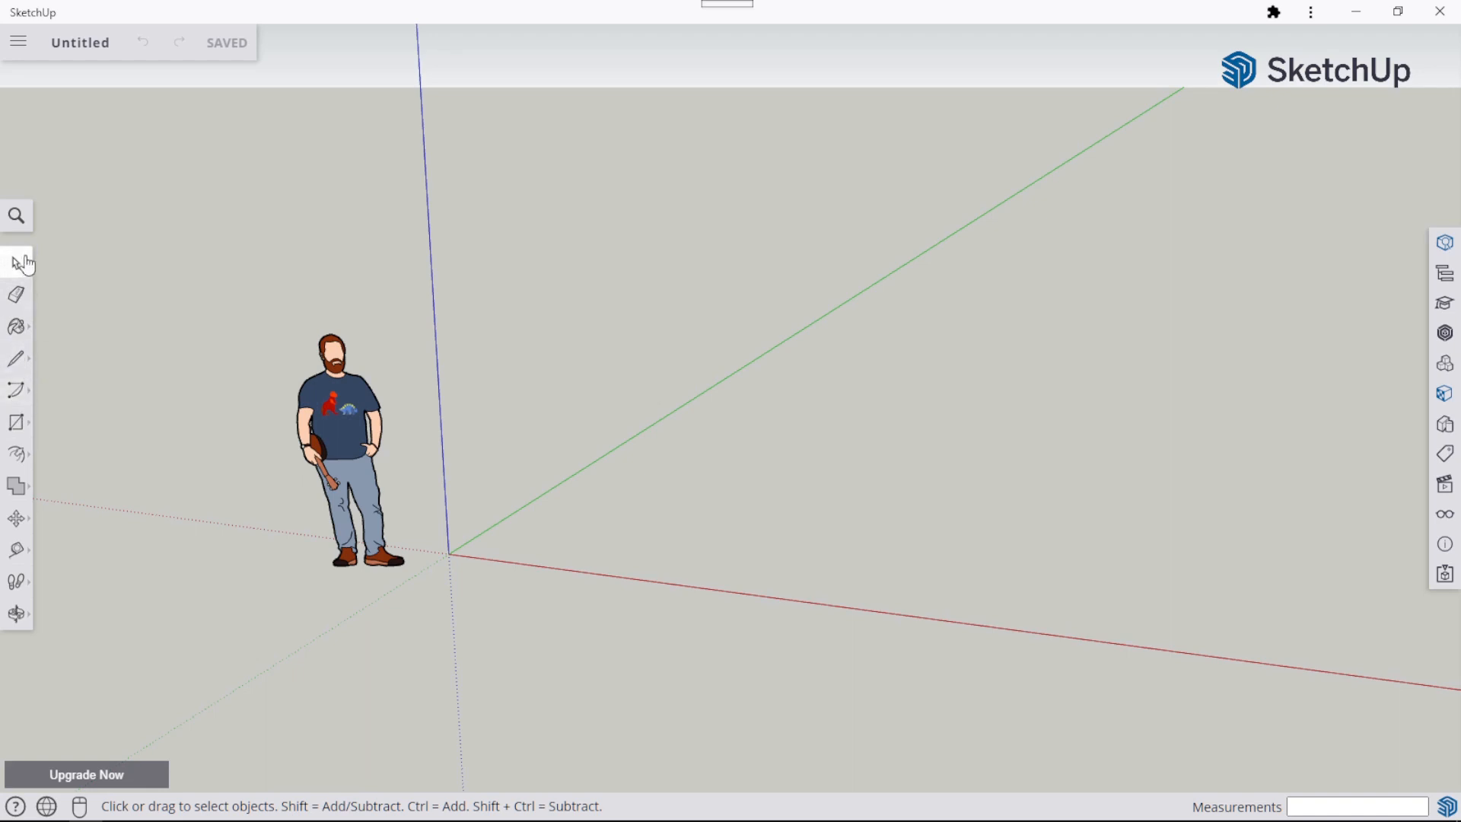
{"action": "left_click", "coordinate": [22, 366]}
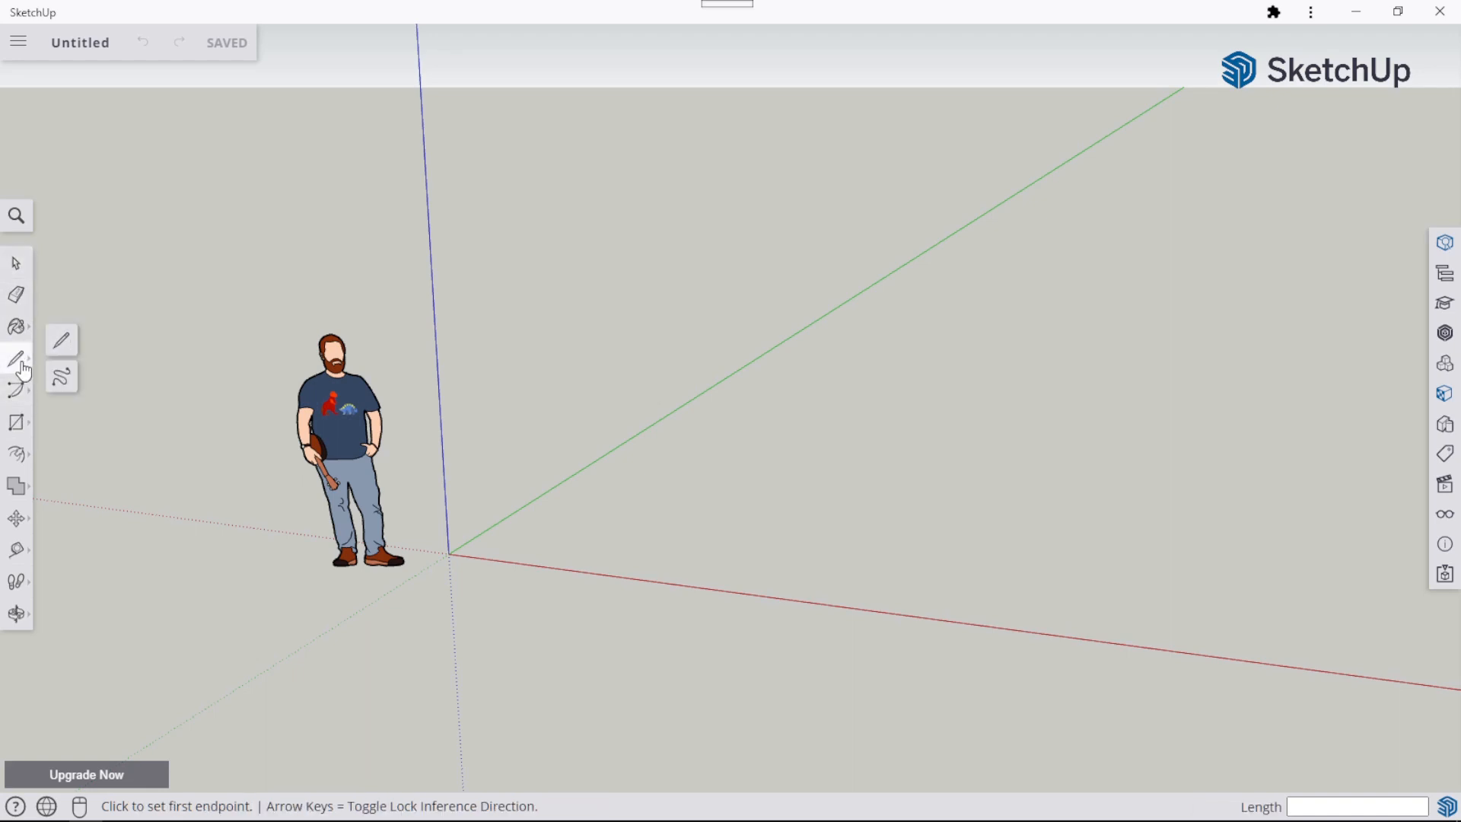
{"action": "left_click", "coordinate": [62, 348]}
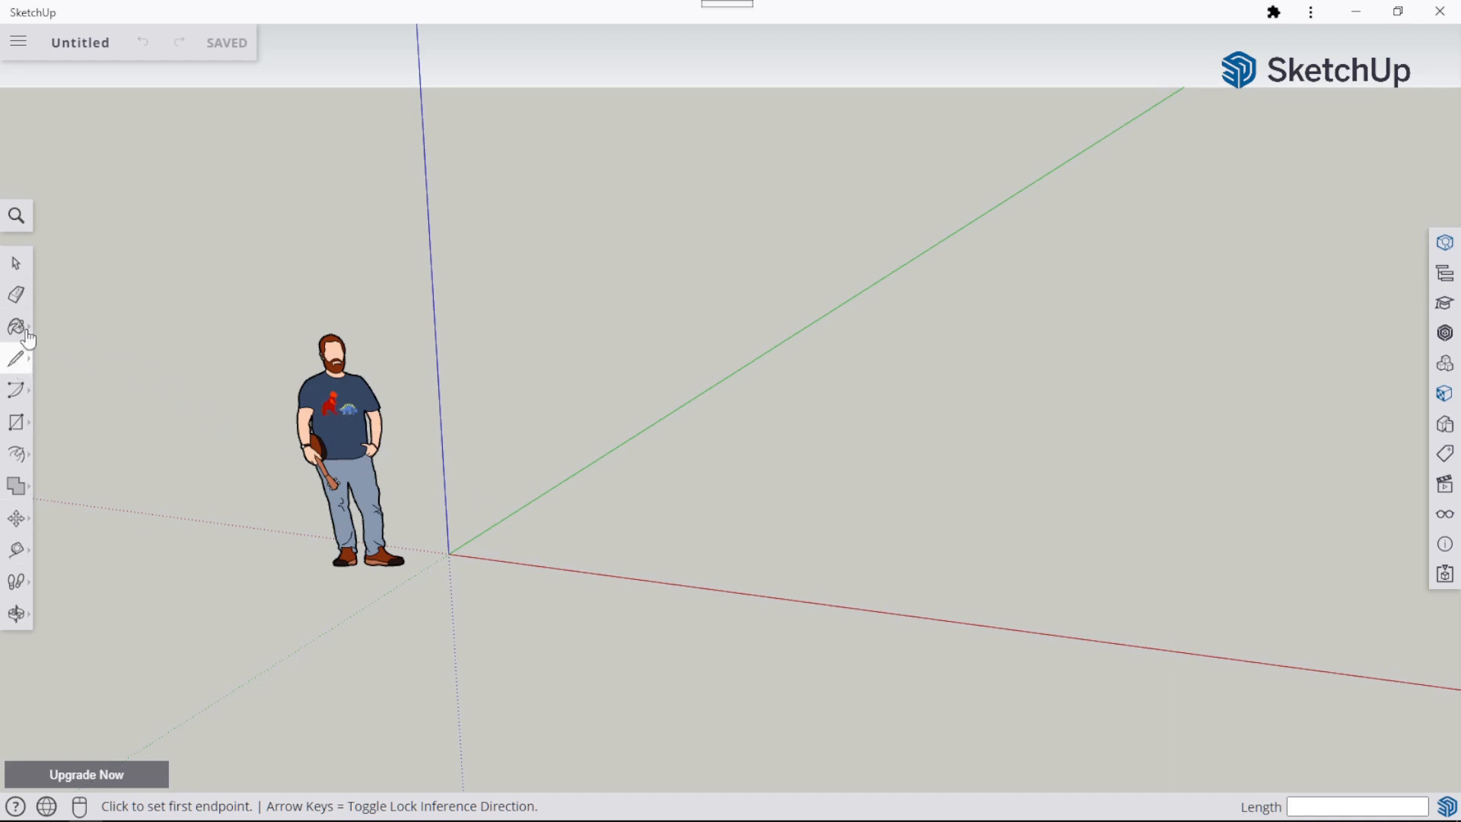
{"action": "left_click", "coordinate": [16, 264]}
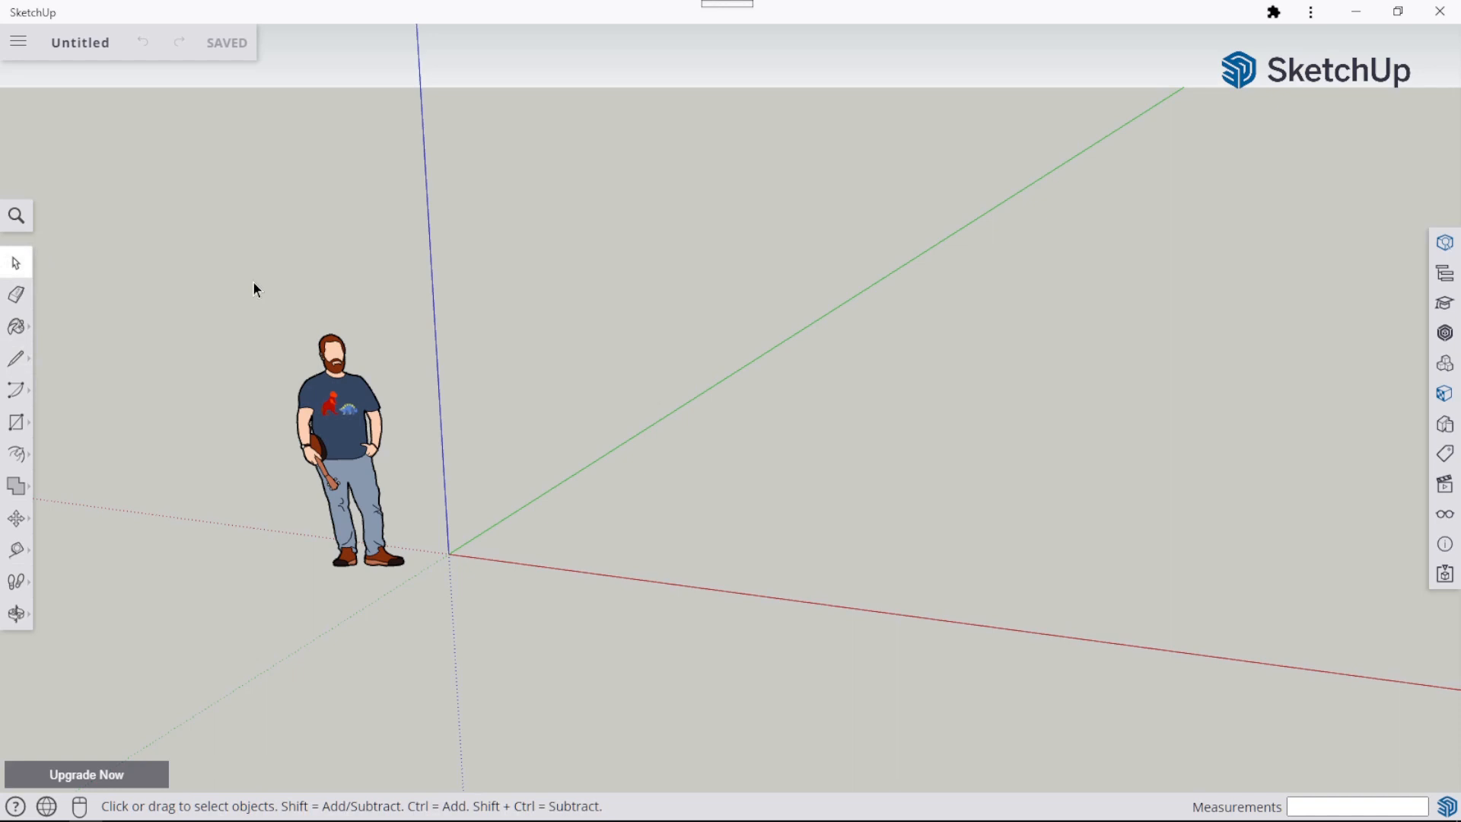
Draw a single 5 m line on the ground parallel to the green axis, near the origin.
{"action": "key", "text": "l"}
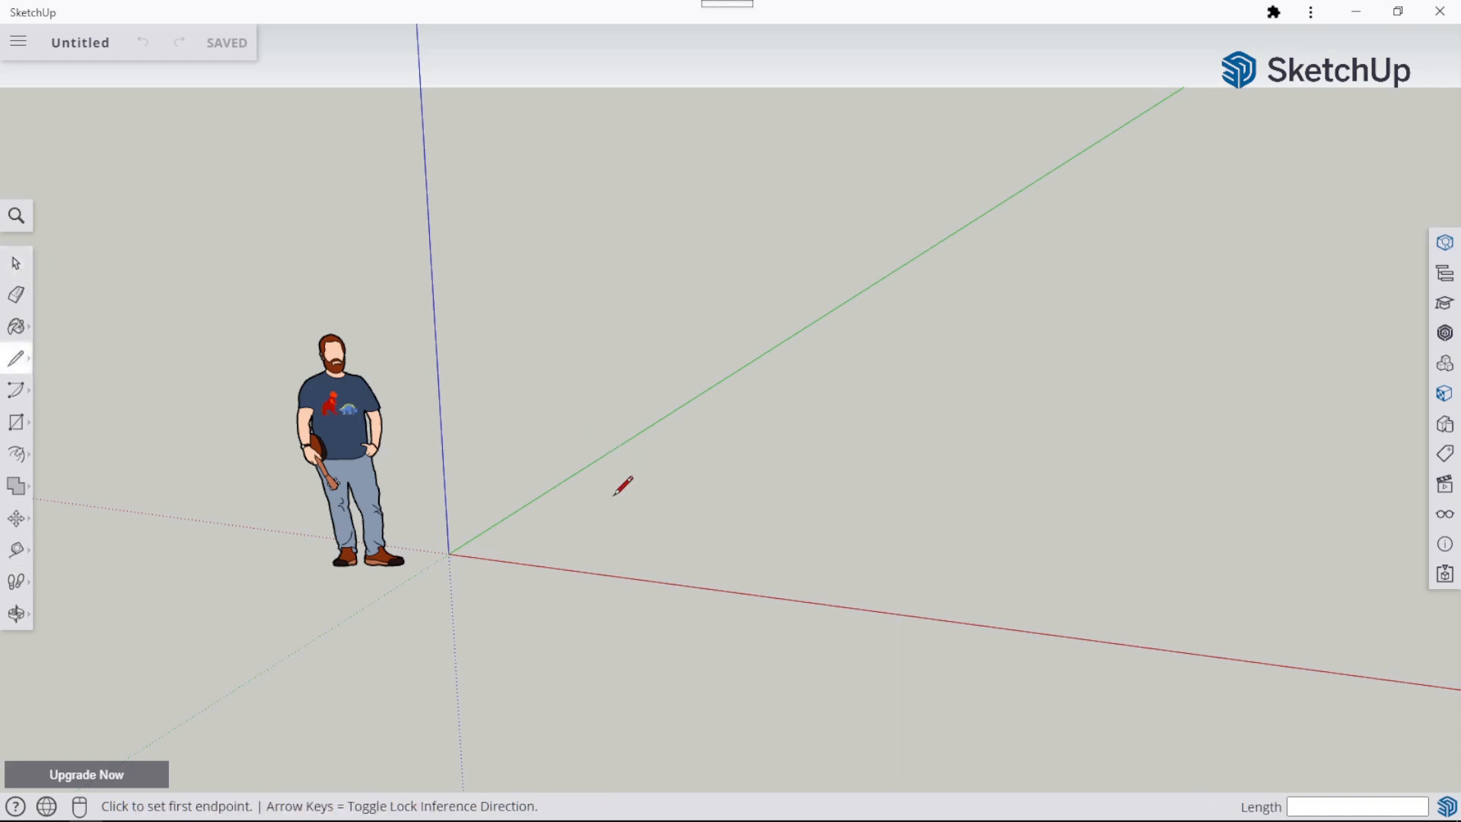
{"action": "left_click", "coordinate": [545, 534]}
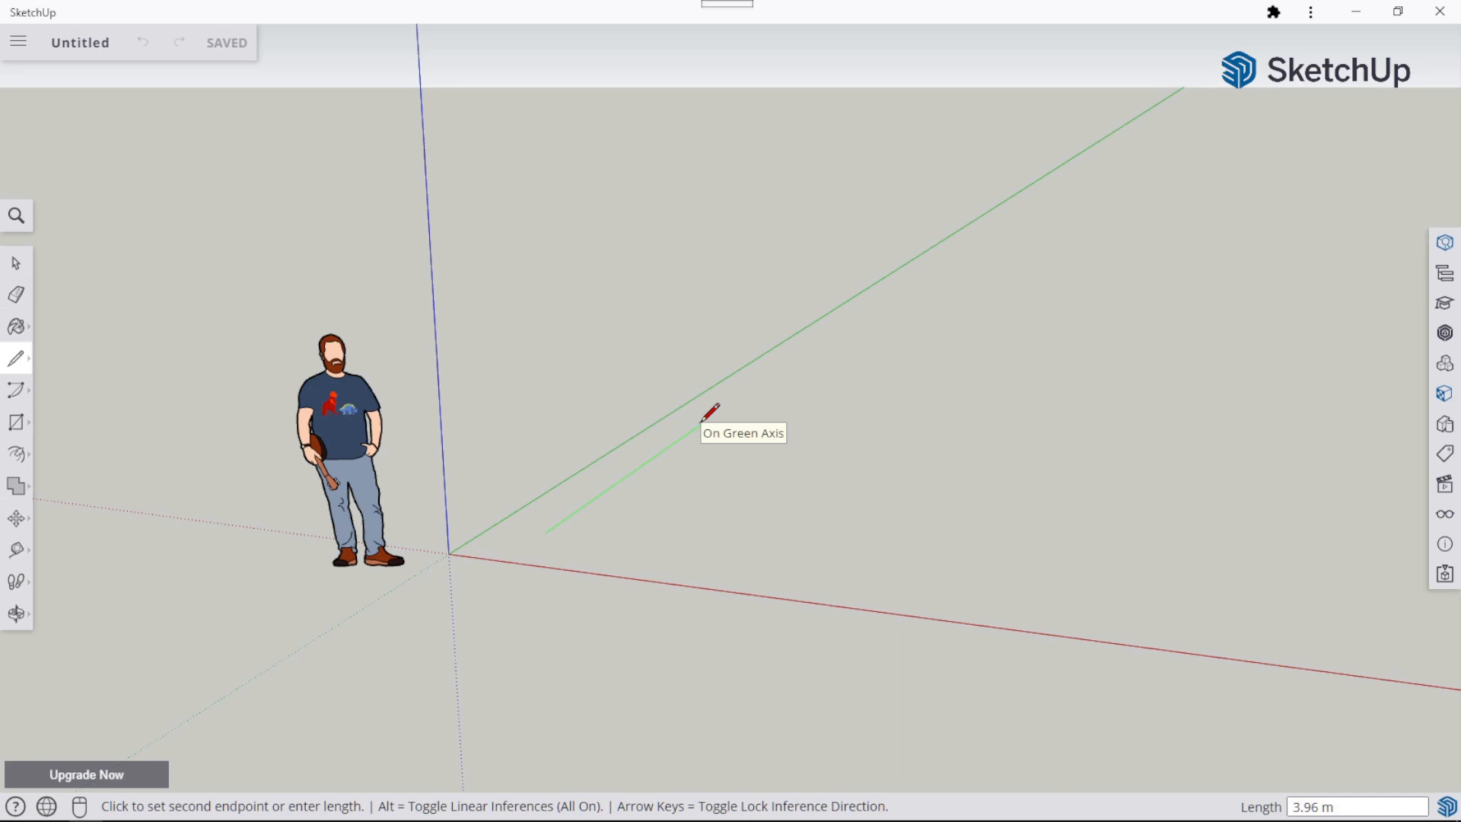
{"action": "type", "text": "5"}
{"action": "key", "text": "Return"}
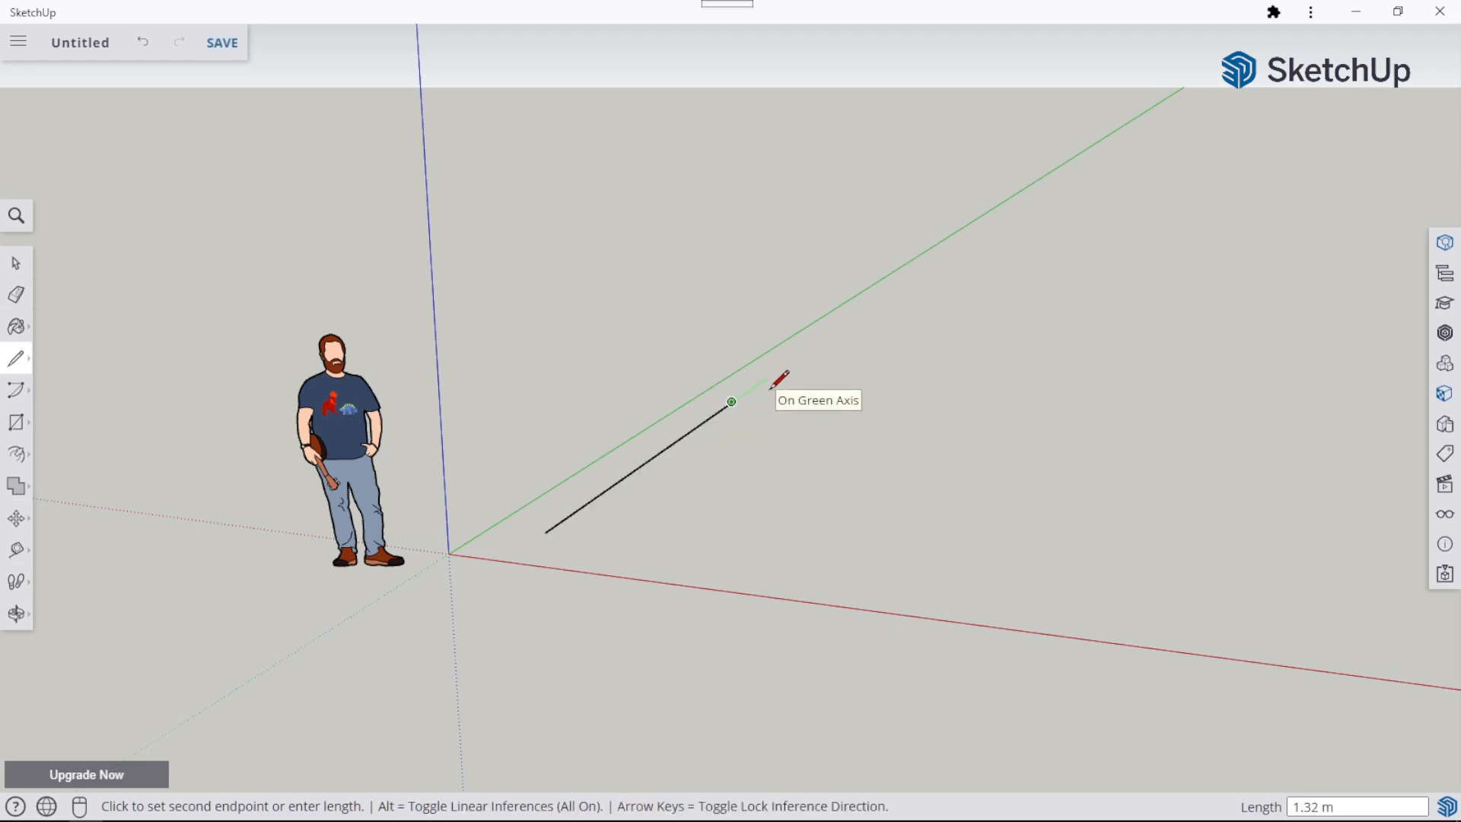
{"action": "key", "text": "Escape"}
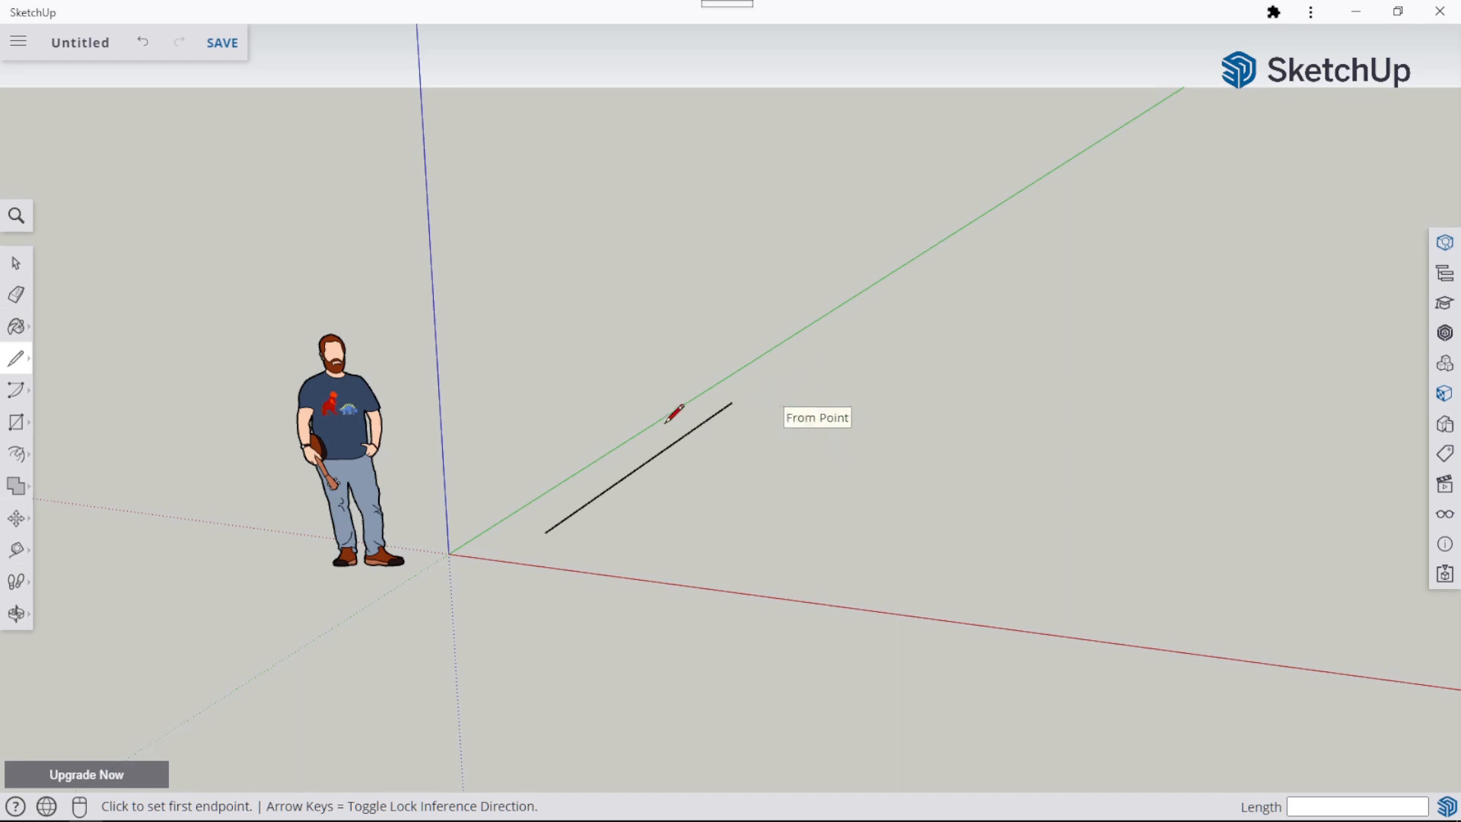
Select the drawn line and check its length in Entity Info.
{"action": "left_click", "coordinate": [16, 267]}
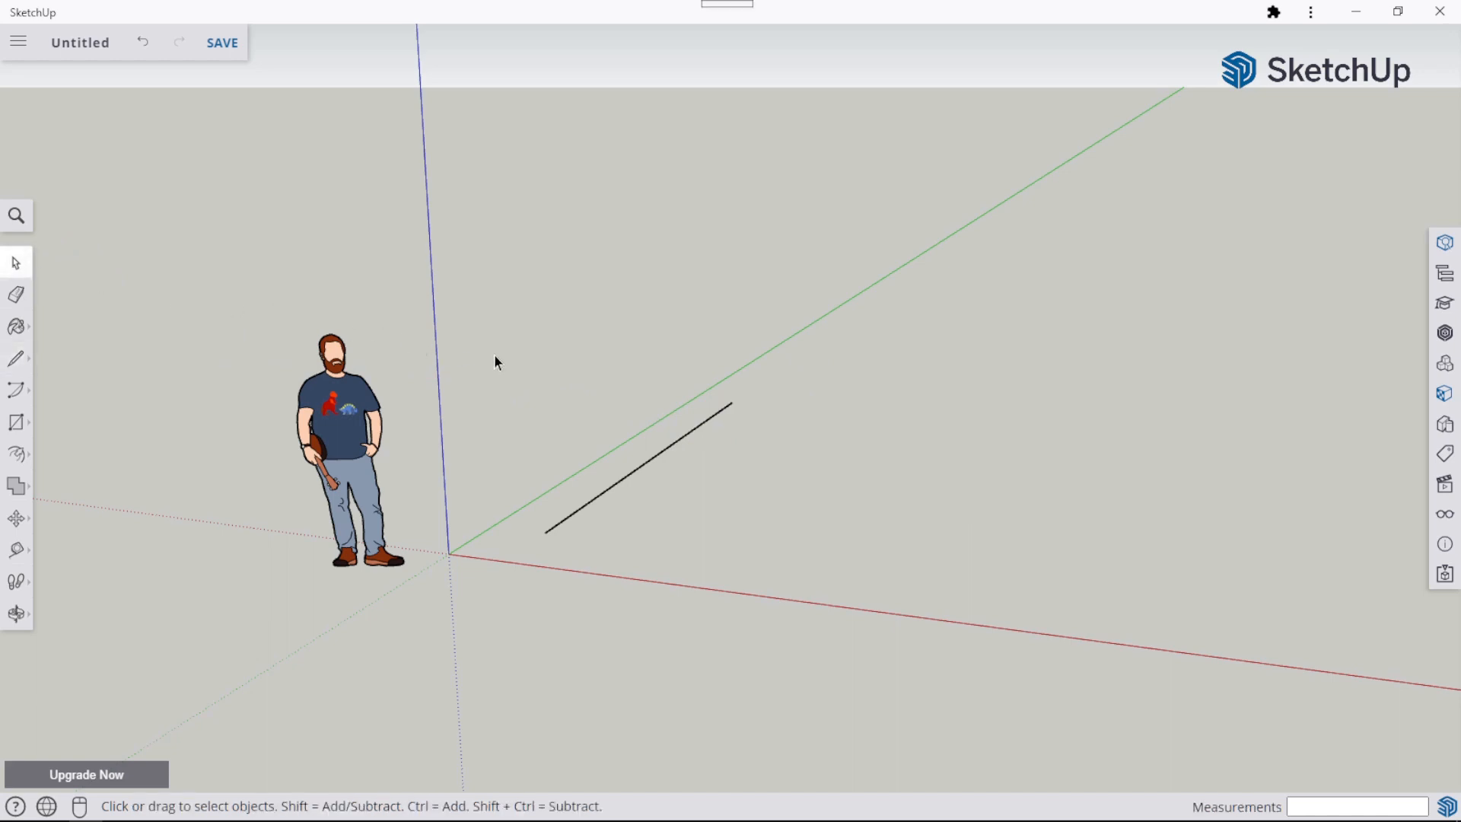
{"action": "left_click", "coordinate": [652, 463]}
{"action": "scroll", "coordinate": [621, 408], "scroll_direction": "up", "scroll_amount": 3}
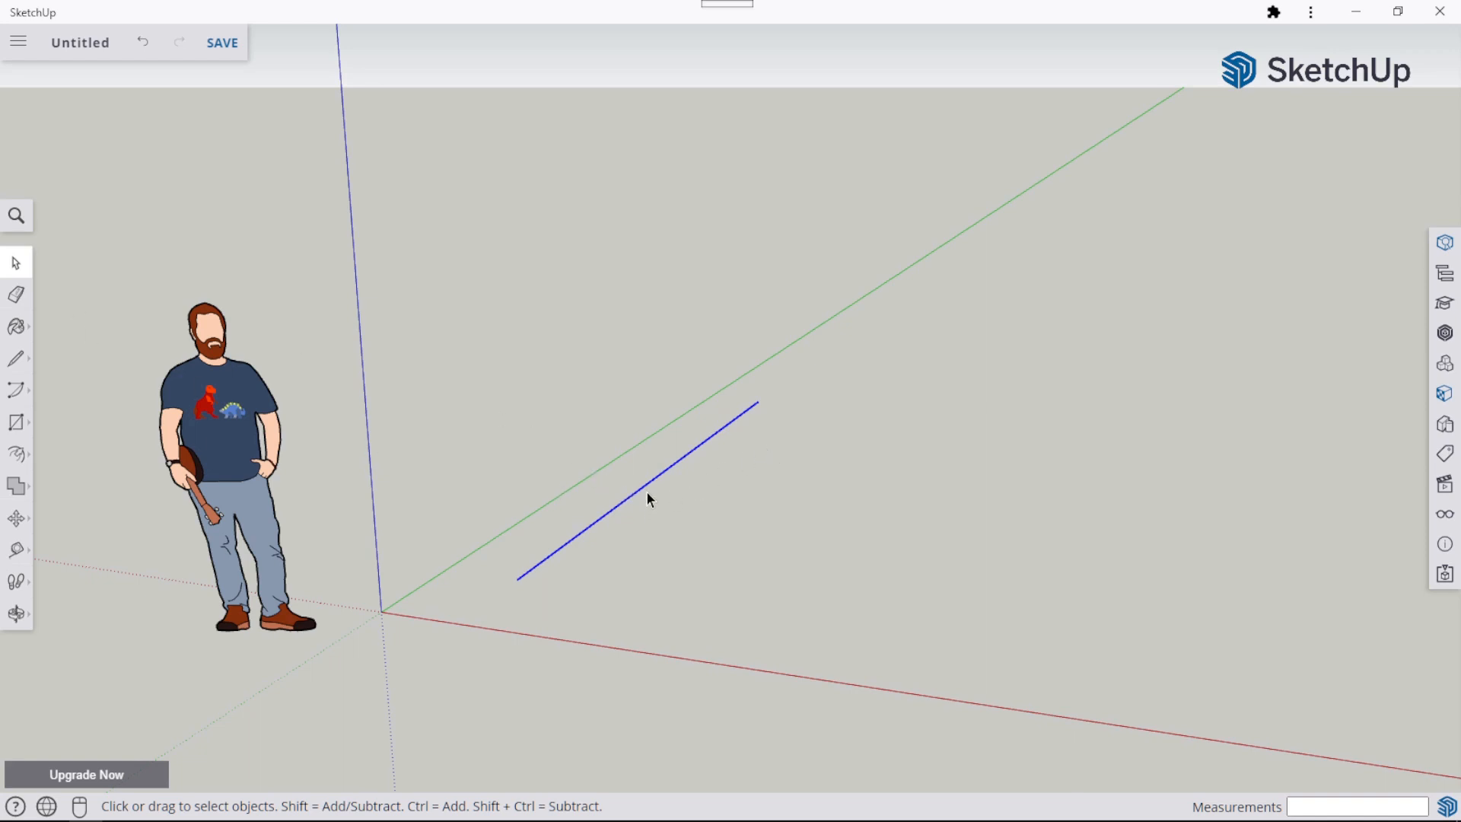
{"action": "left_click", "coordinate": [1445, 244]}
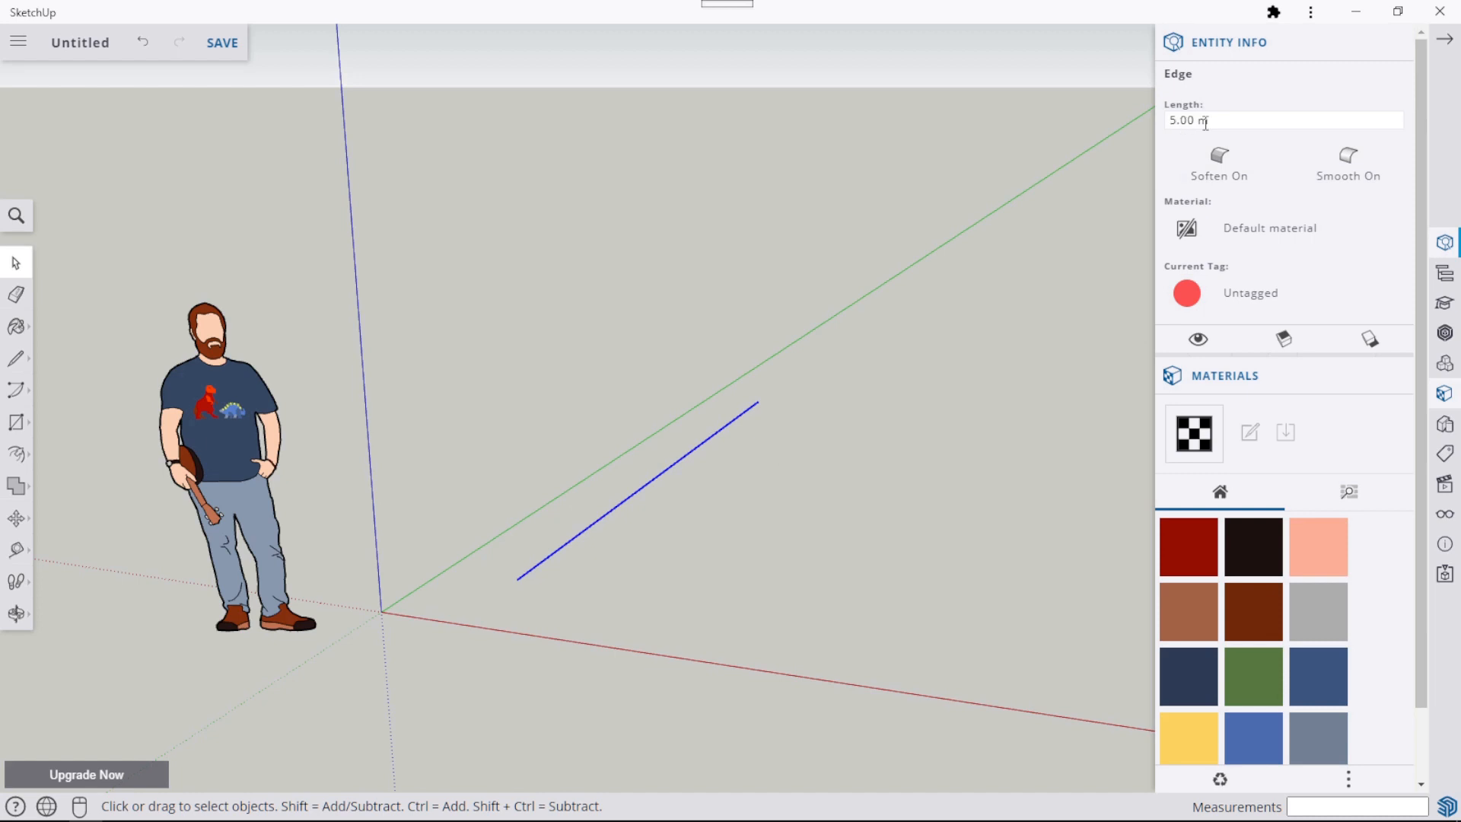
{"action": "left_click", "coordinate": [1445, 46]}
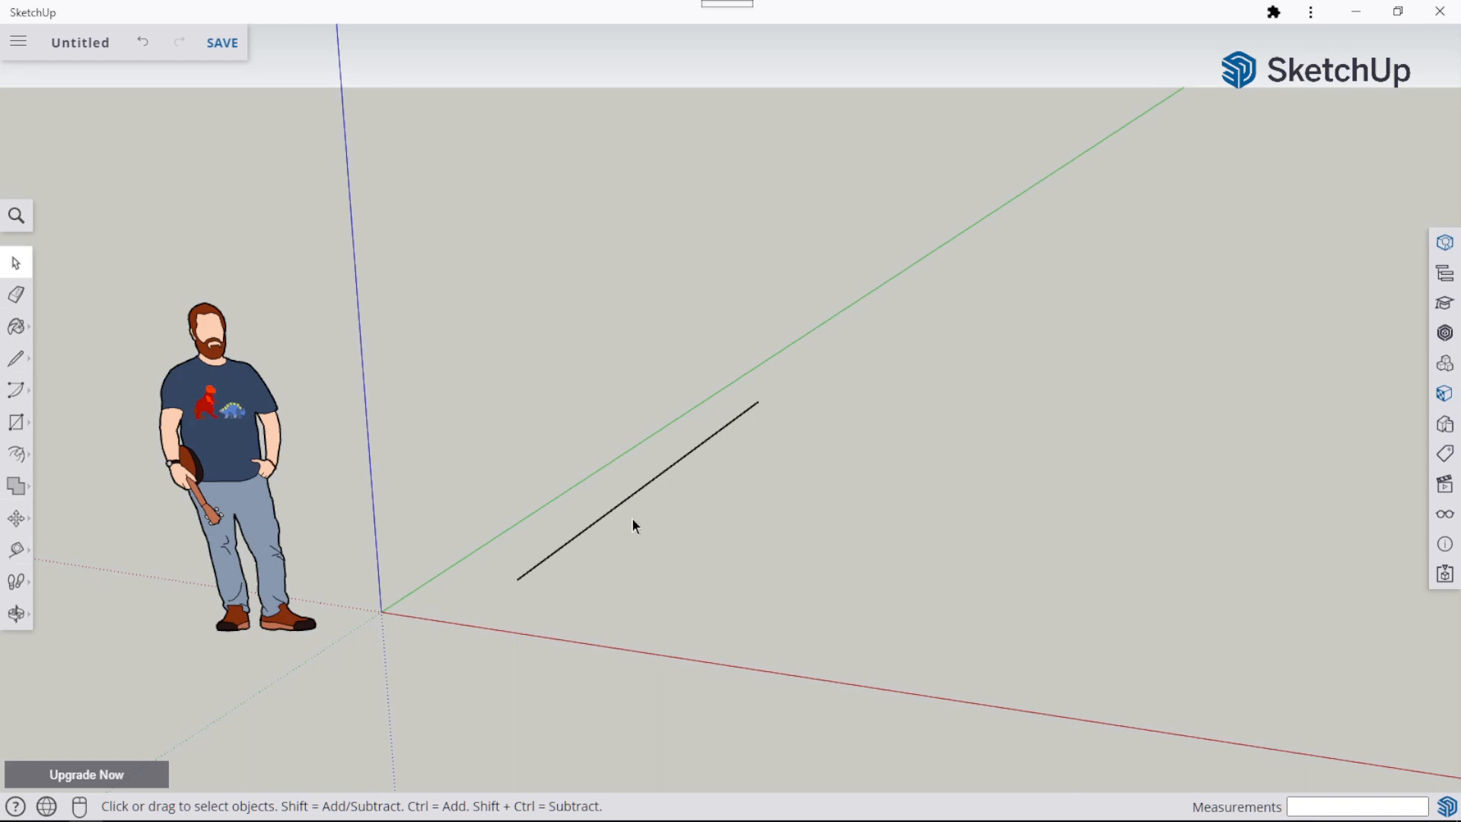
Measure the line from endpoint to endpoint with the Tape Measure tool.
{"action": "left_click", "coordinate": [18, 554]}
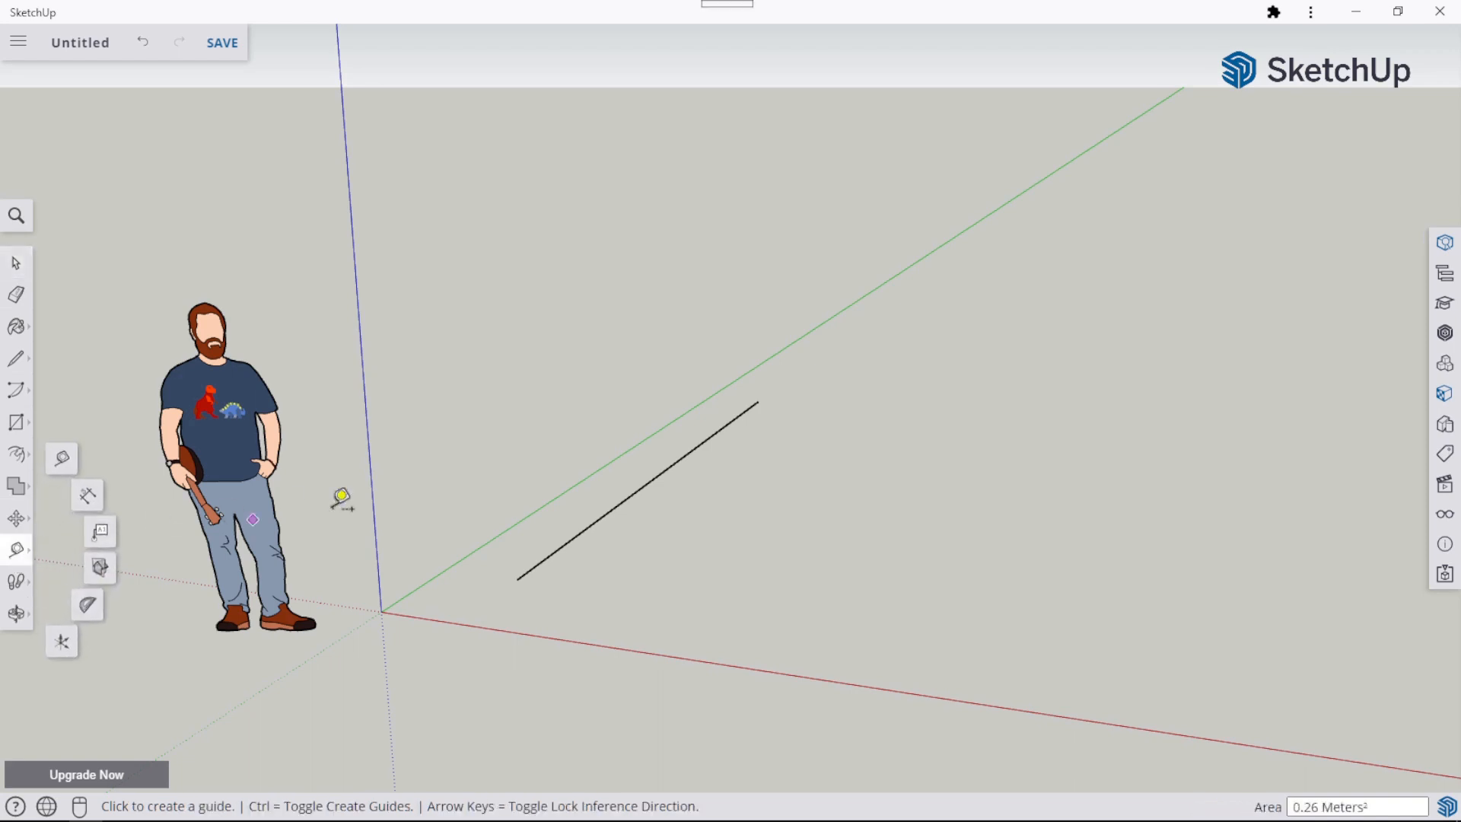
{"action": "left_click", "coordinate": [525, 567]}
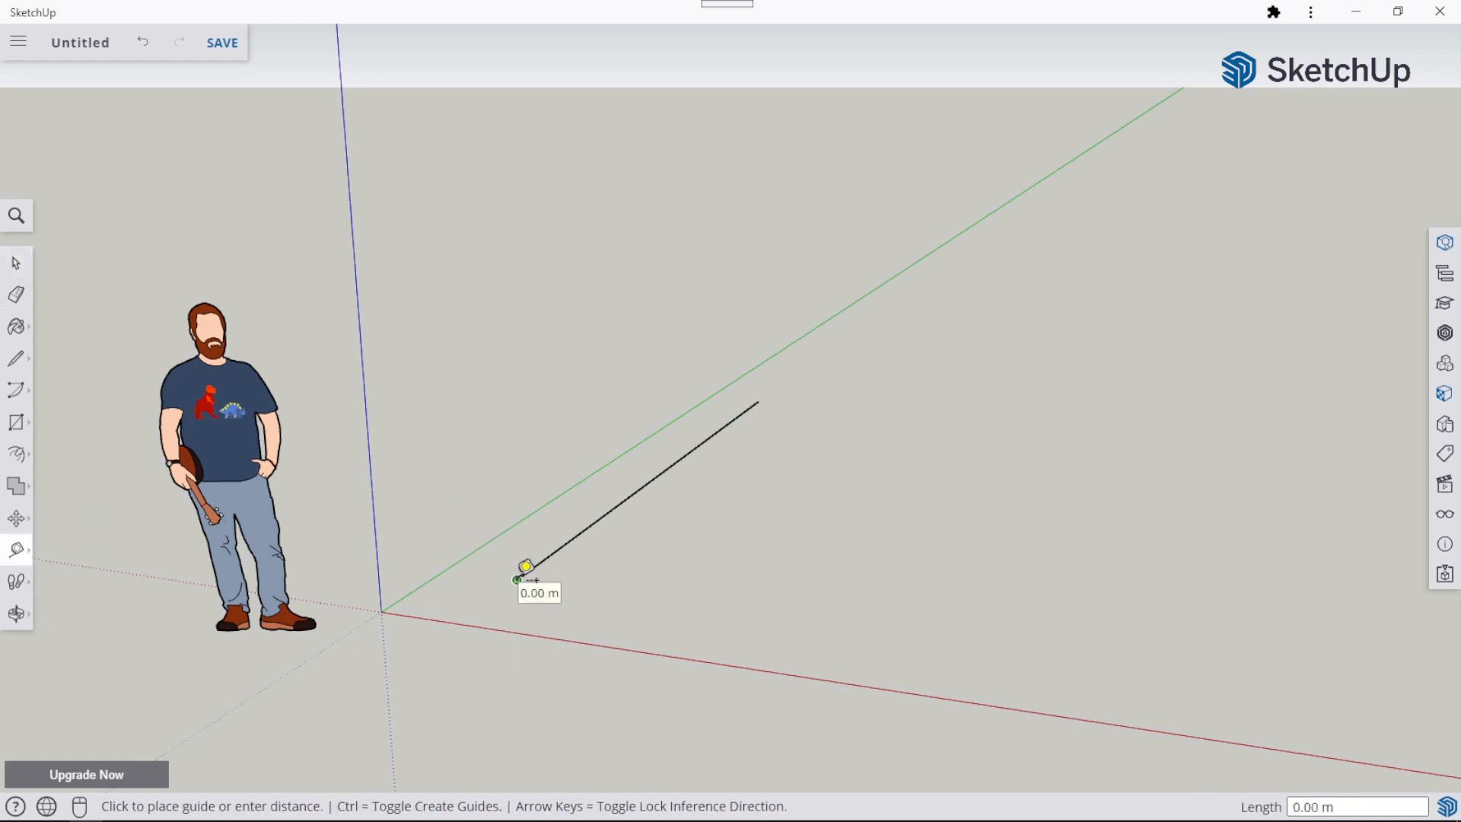
{"action": "left_click", "coordinate": [758, 400]}
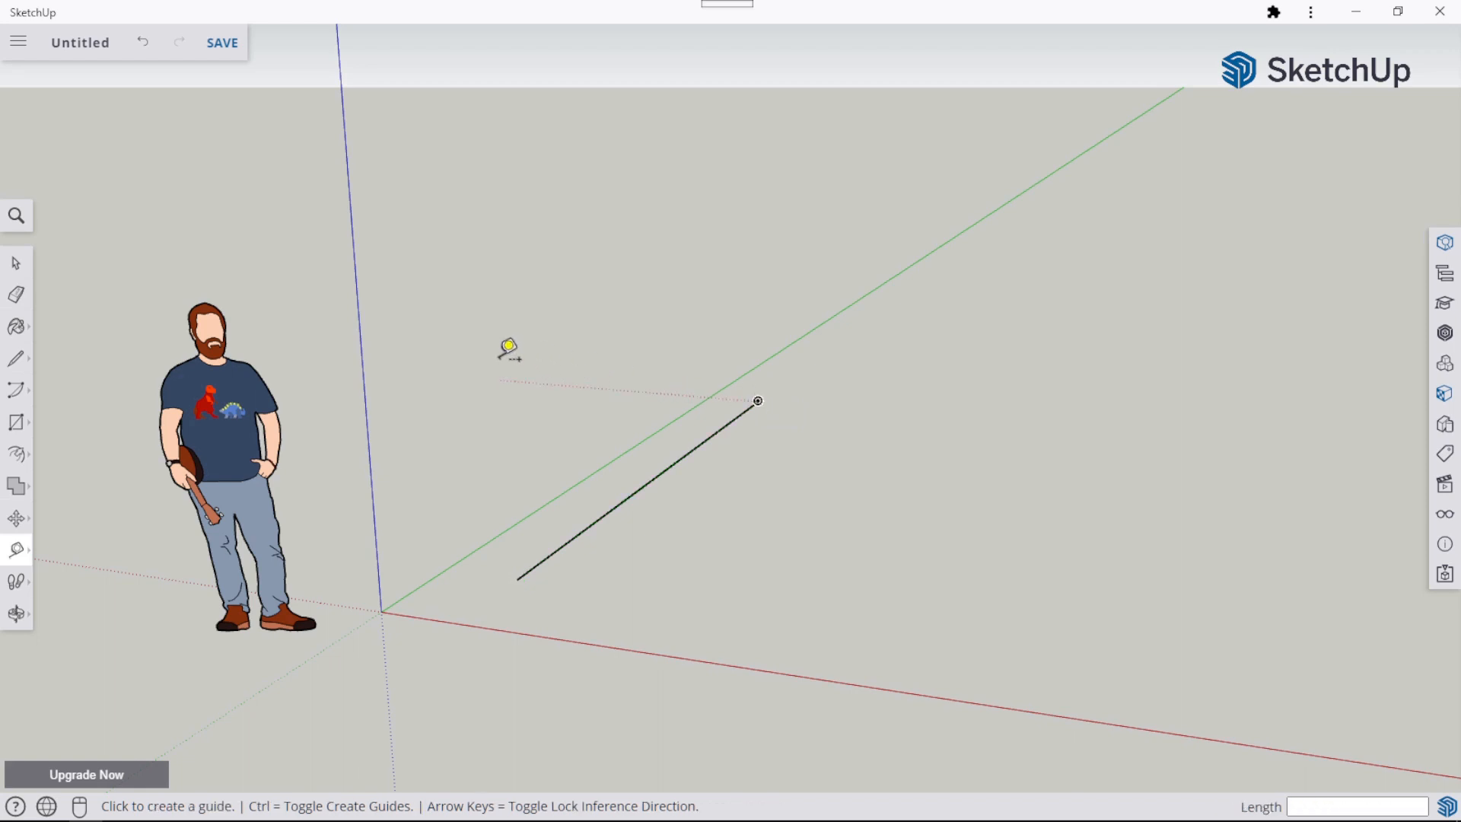
{"action": "left_click", "coordinate": [16, 263]}
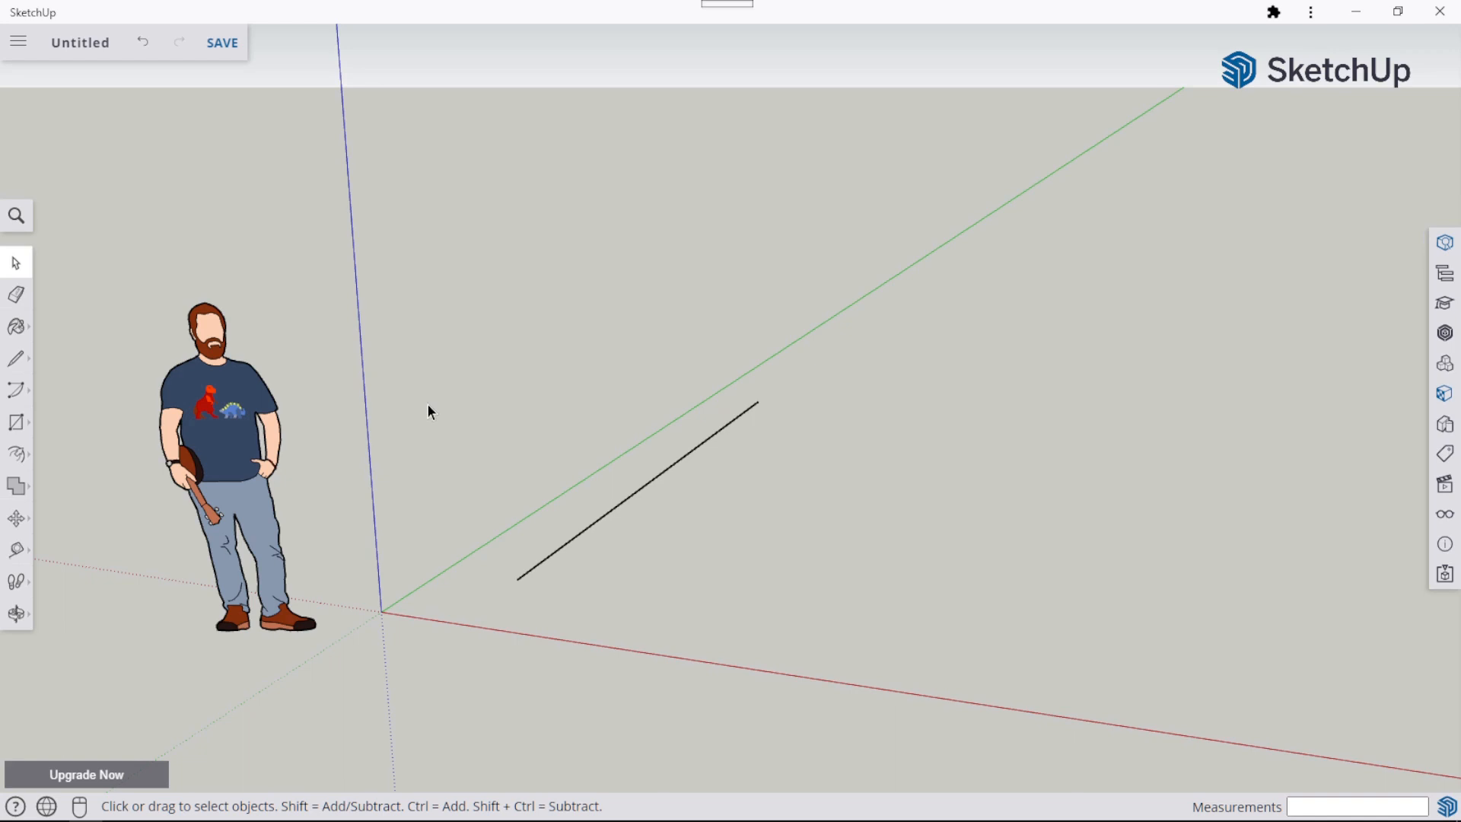
Draw a 3 m edge parallel to the red axis from the line's far end and close the outline into a rectangular face.
{"action": "key", "text": "l"}
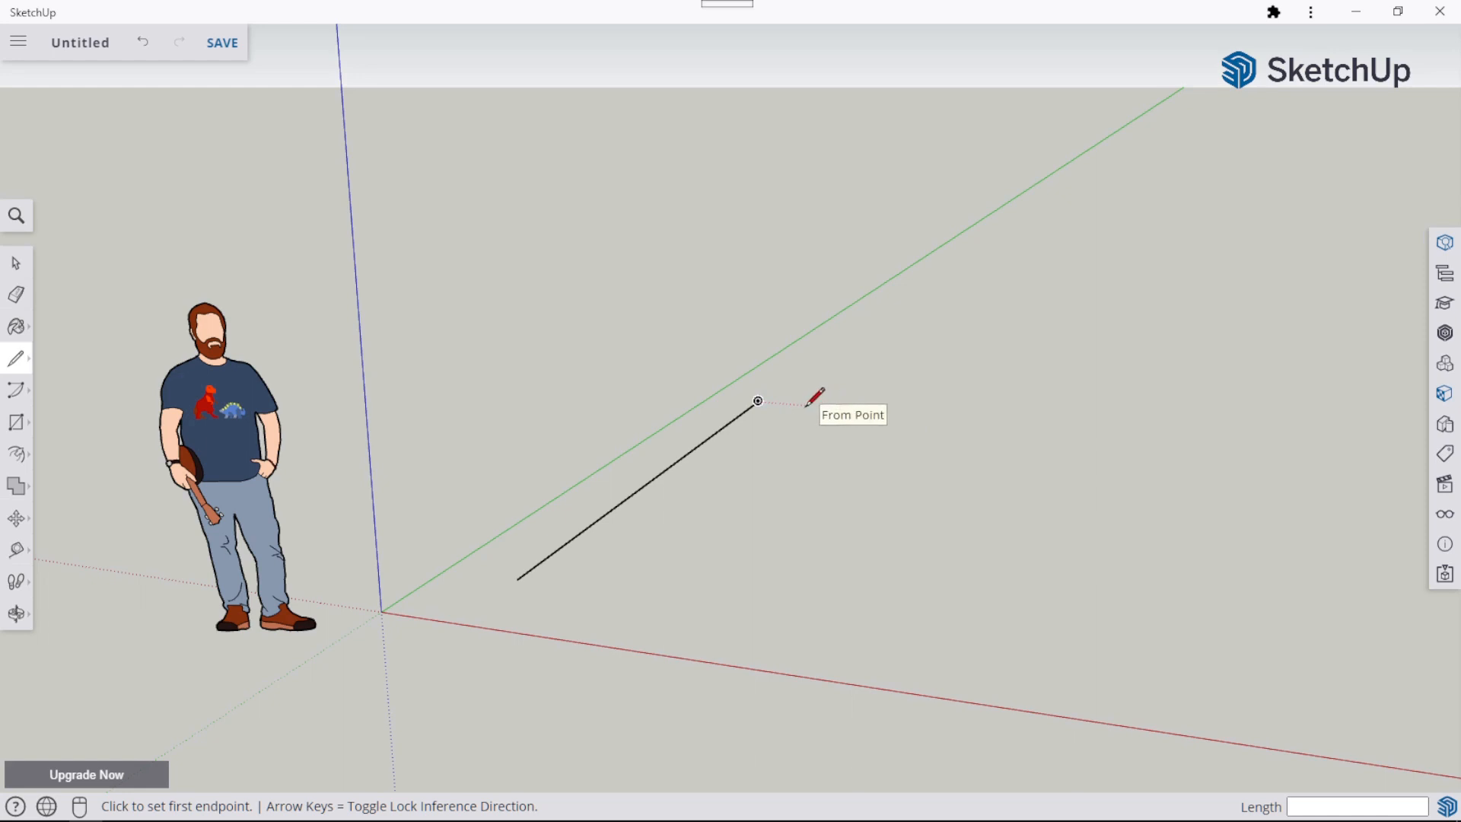
{"action": "left_click", "coordinate": [758, 401]}
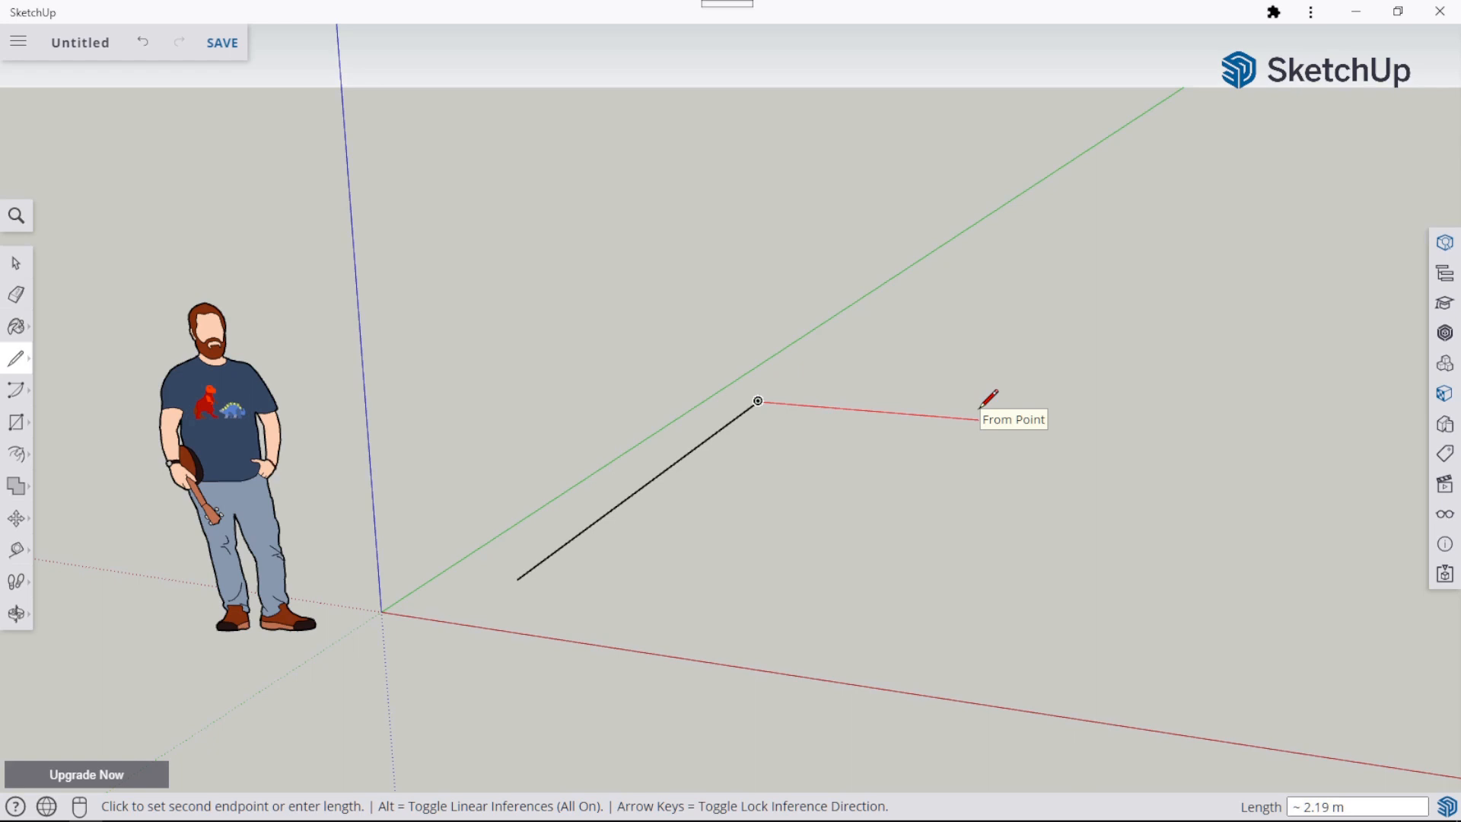
{"action": "type", "text": "3"}
{"action": "key", "text": "Return"}
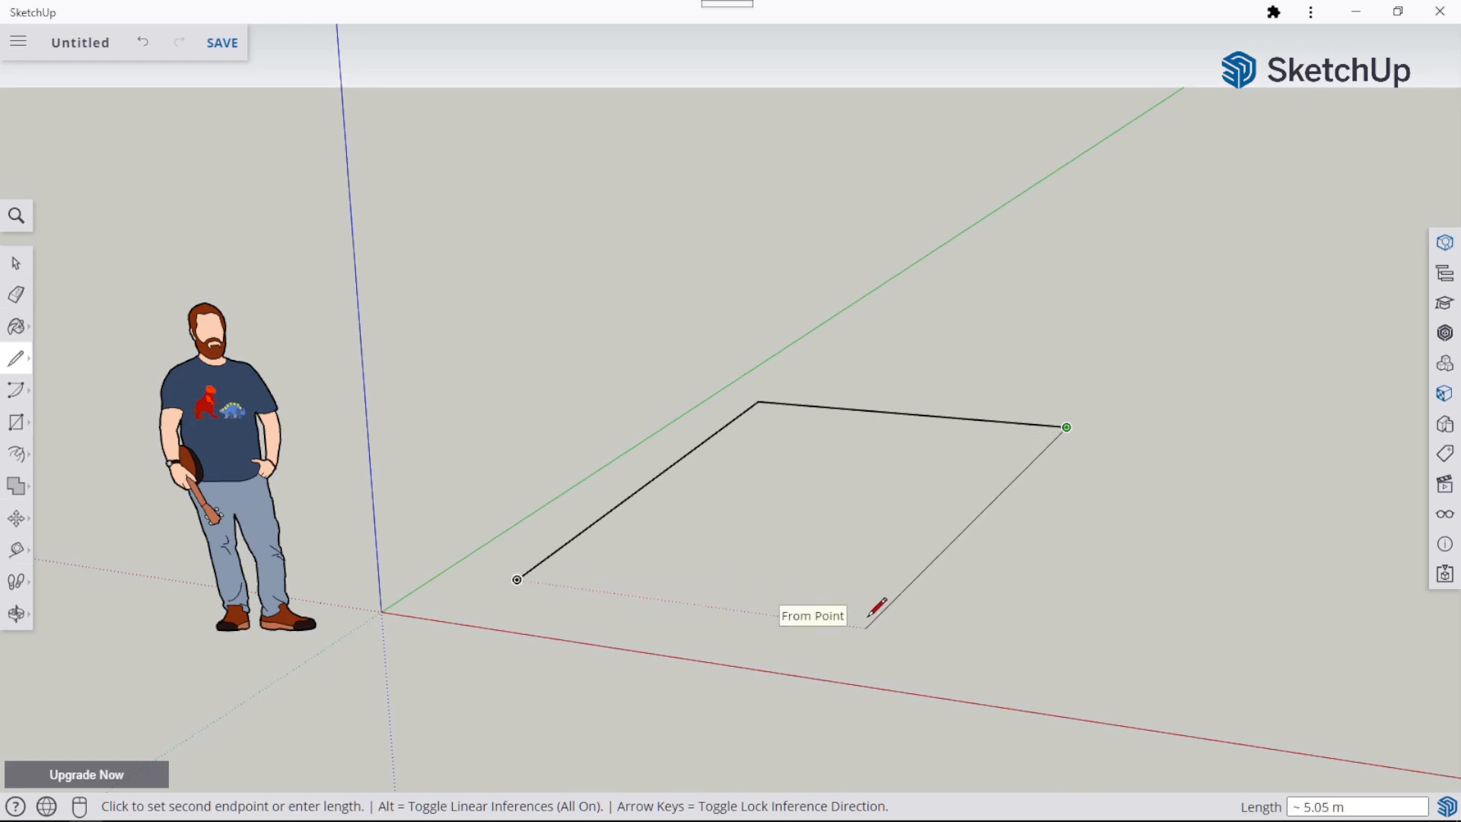
{"action": "left_click", "coordinate": [987, 637]}
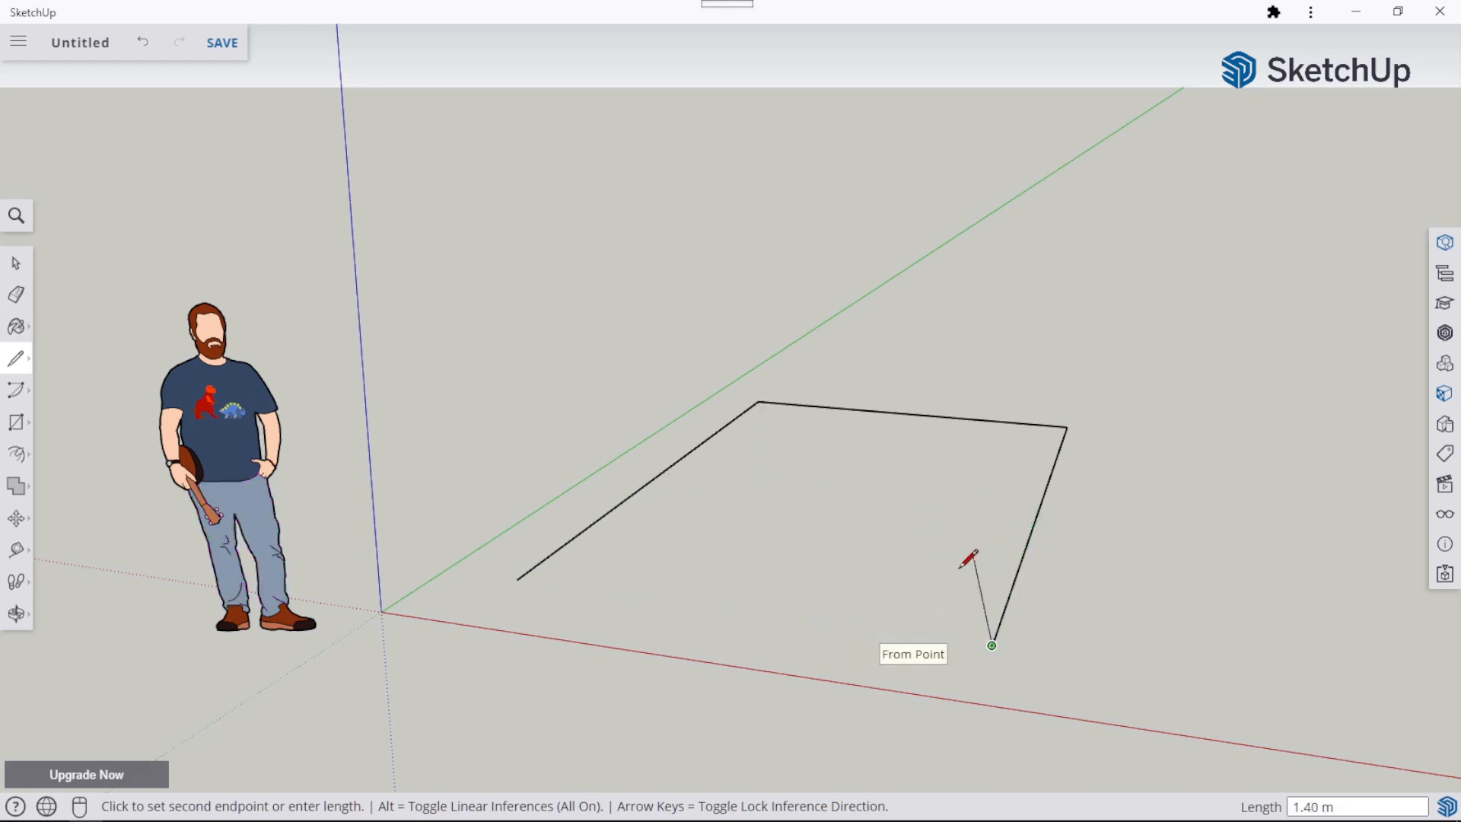
{"action": "left_click", "coordinate": [516, 579]}
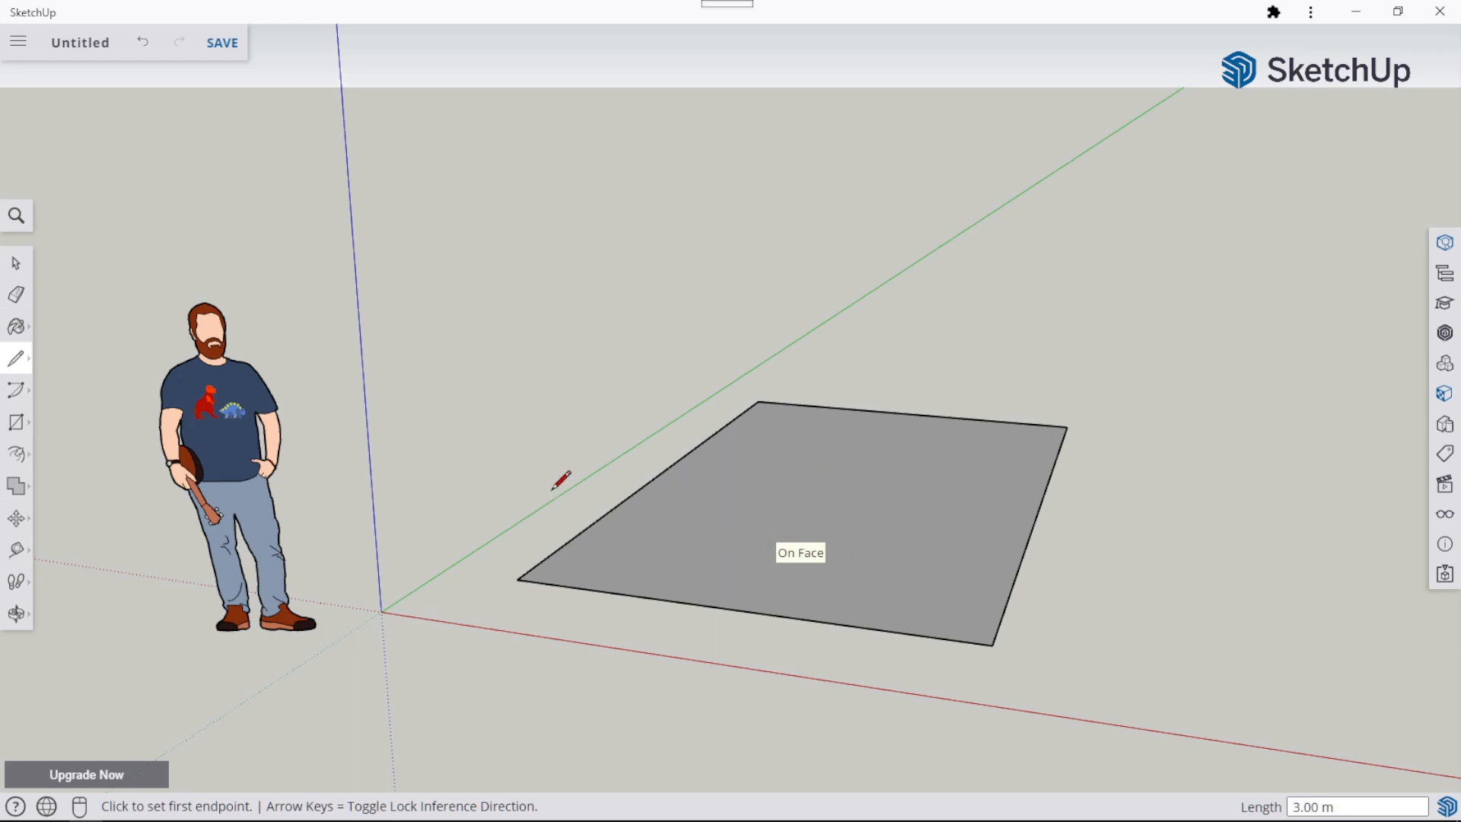
Select the rectangle's back edge and its face separately to inspect them, and clear the selection.
{"action": "left_click", "coordinate": [16, 263]}
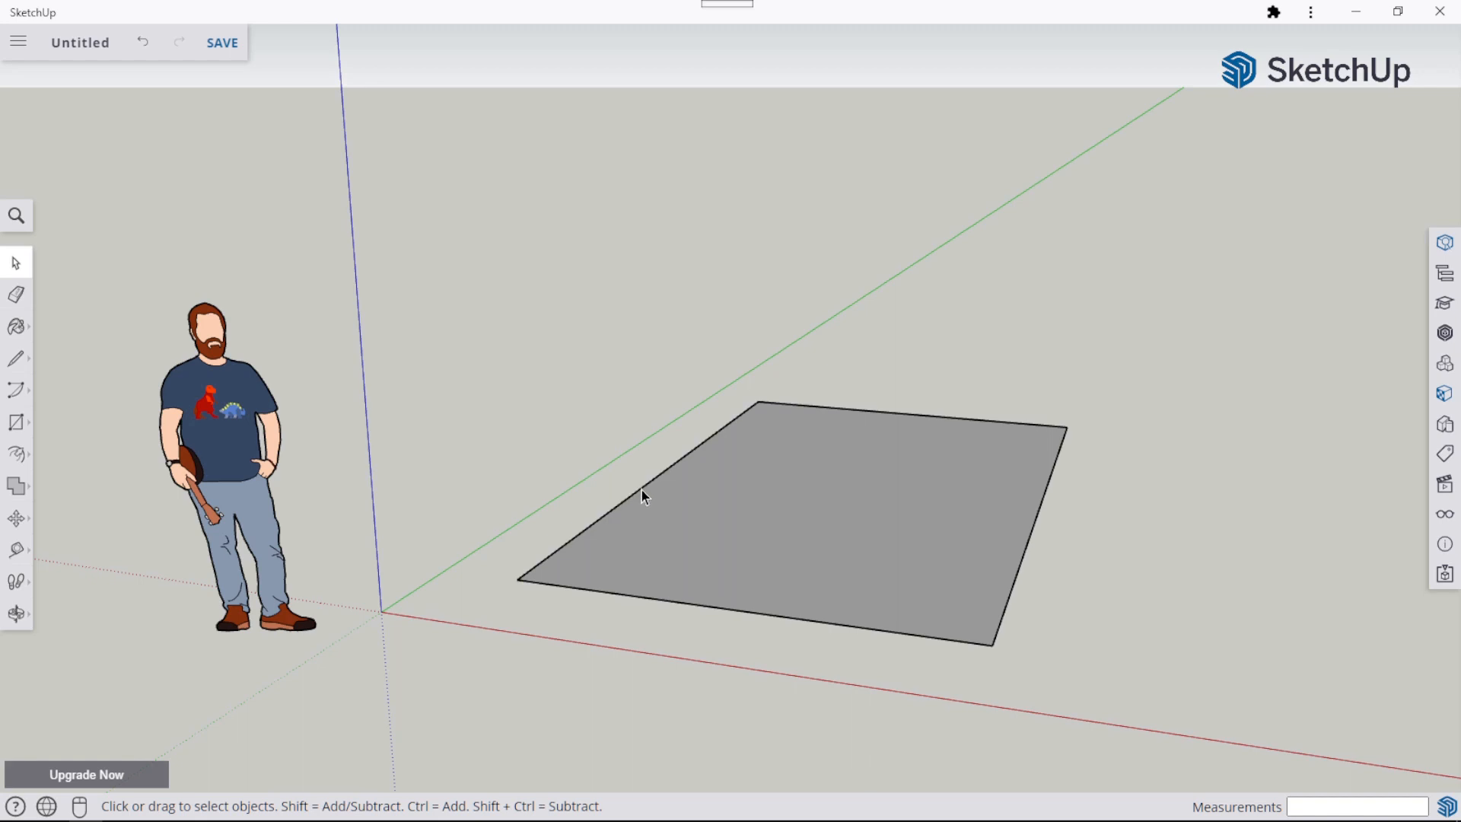
{"action": "left_click", "coordinate": [804, 406]}
{"action": "left_click", "coordinate": [744, 491]}
{"action": "left_click", "coordinate": [599, 348]}
Orbit the view until the rectangle is seen from a steeper angle above.
{"action": "scroll", "coordinate": [601, 352], "scroll_direction": "down", "scroll_amount": 1}
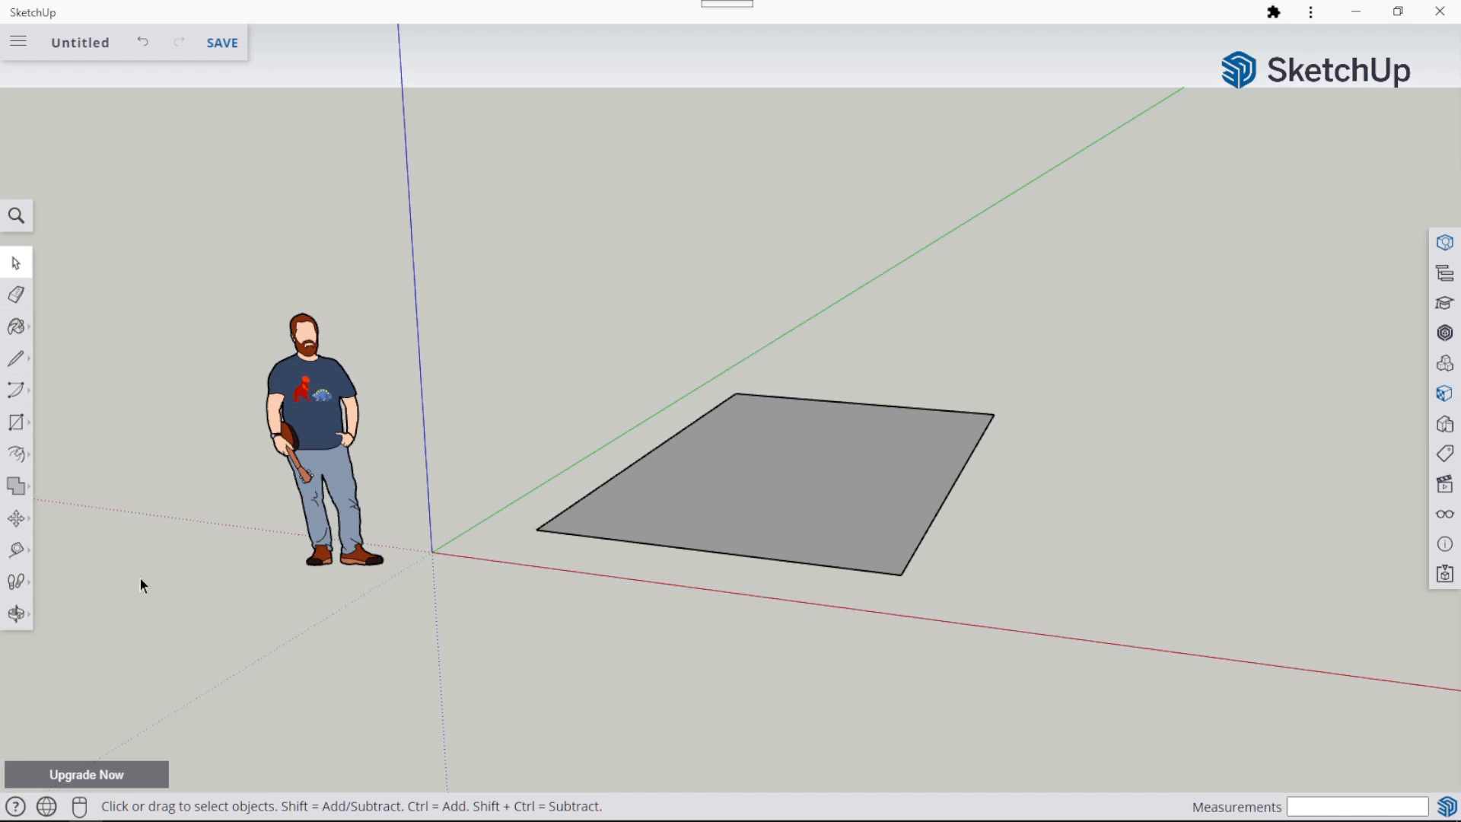
{"action": "left_click", "coordinate": [15, 614]}
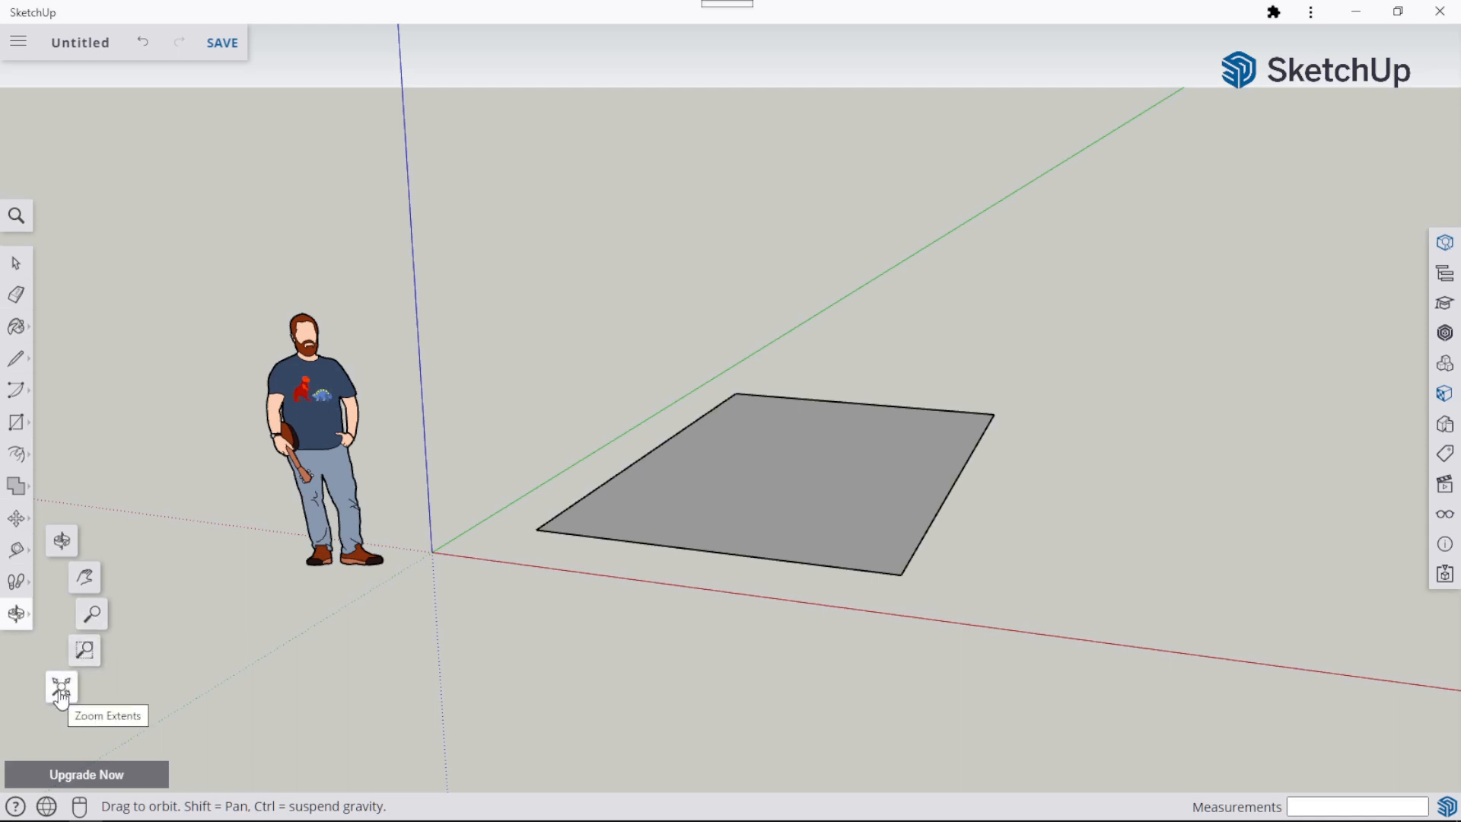
{"action": "left_click", "coordinate": [64, 541]}
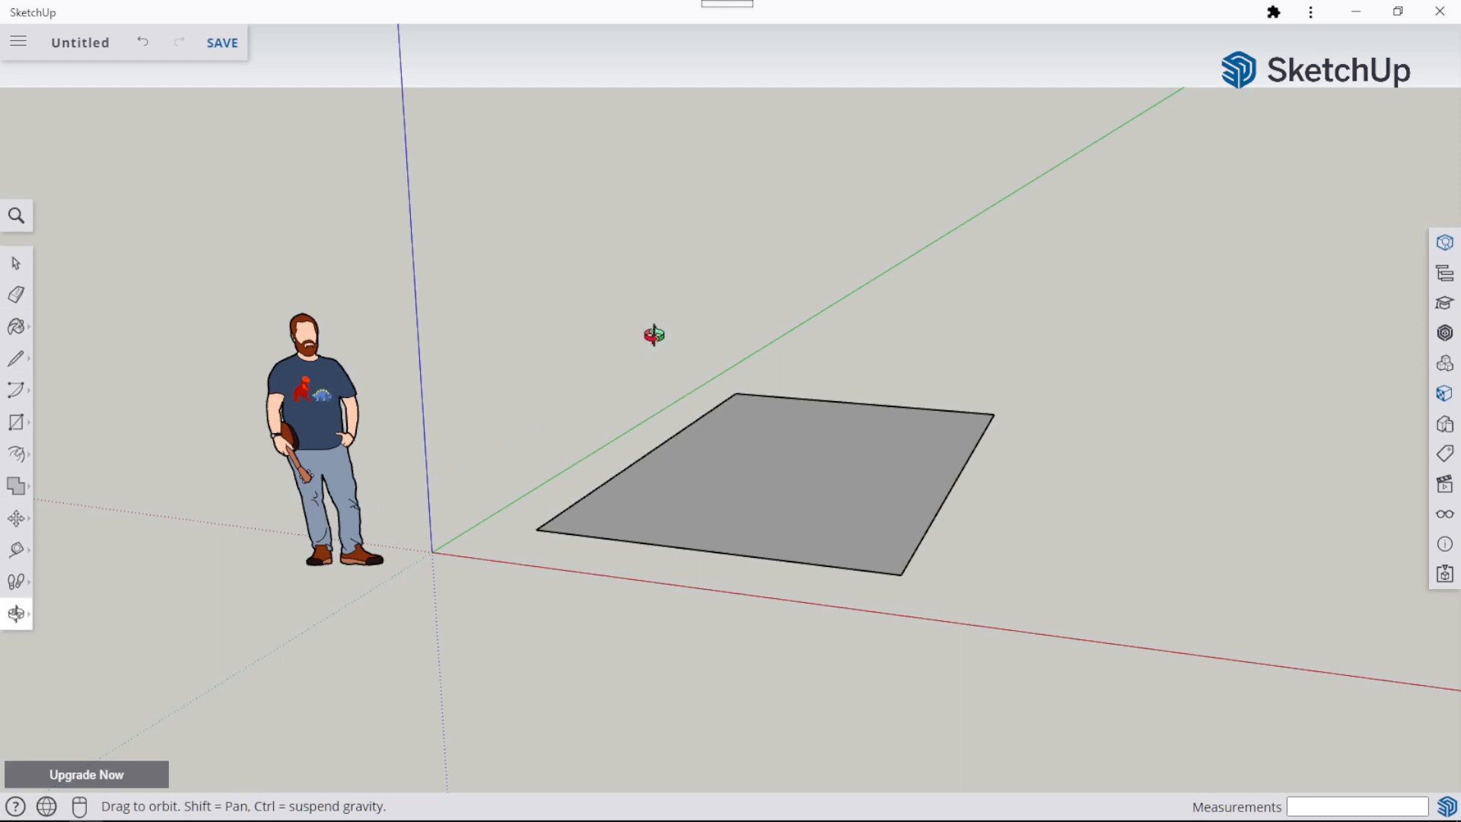
{"action": "left_click_drag", "start_coordinate": [653, 336], "coordinate": [589, 355]}
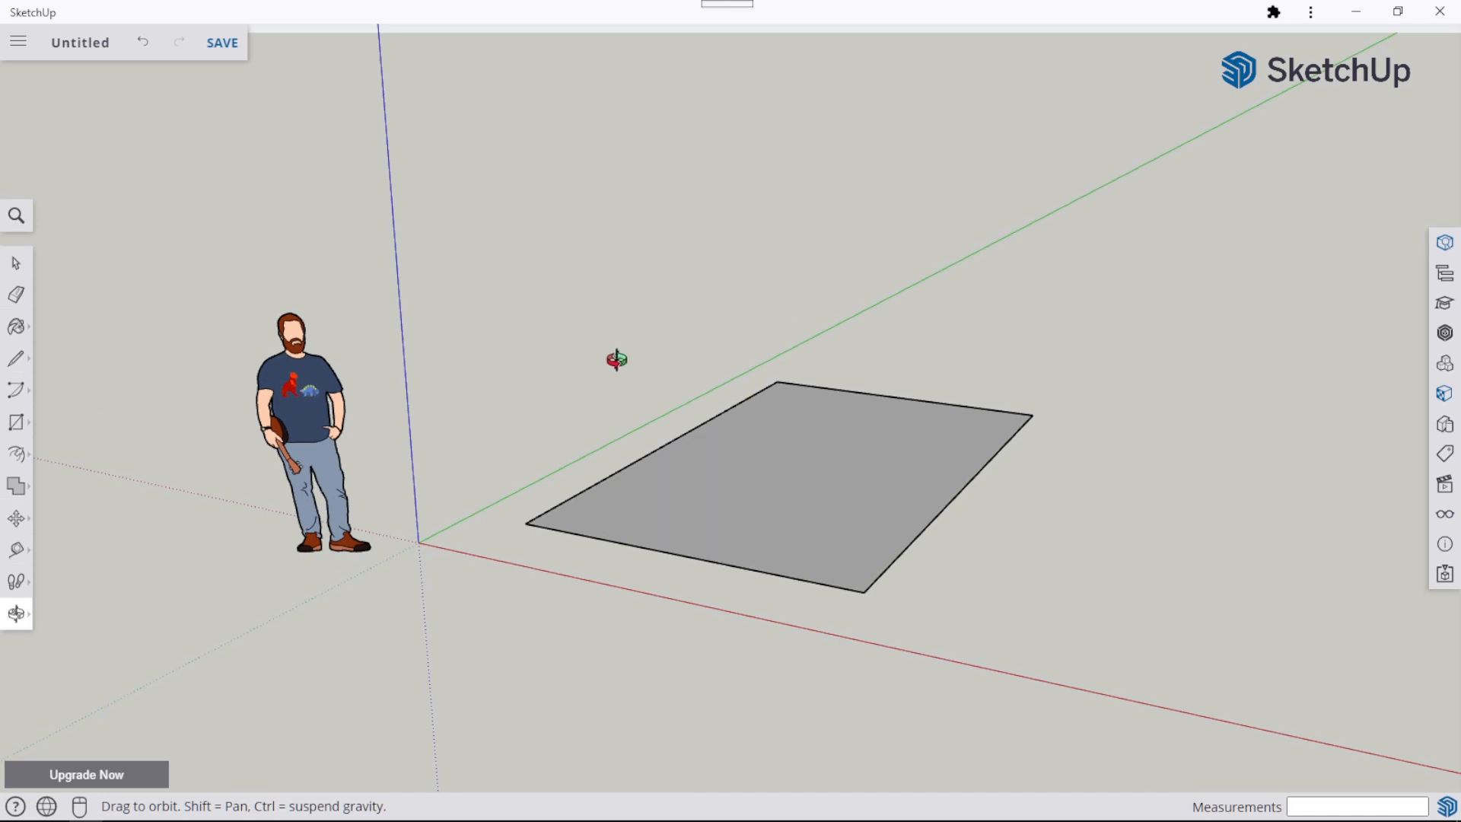
{"action": "left_click_drag", "start_coordinate": [710, 330], "coordinate": [761, 535]}
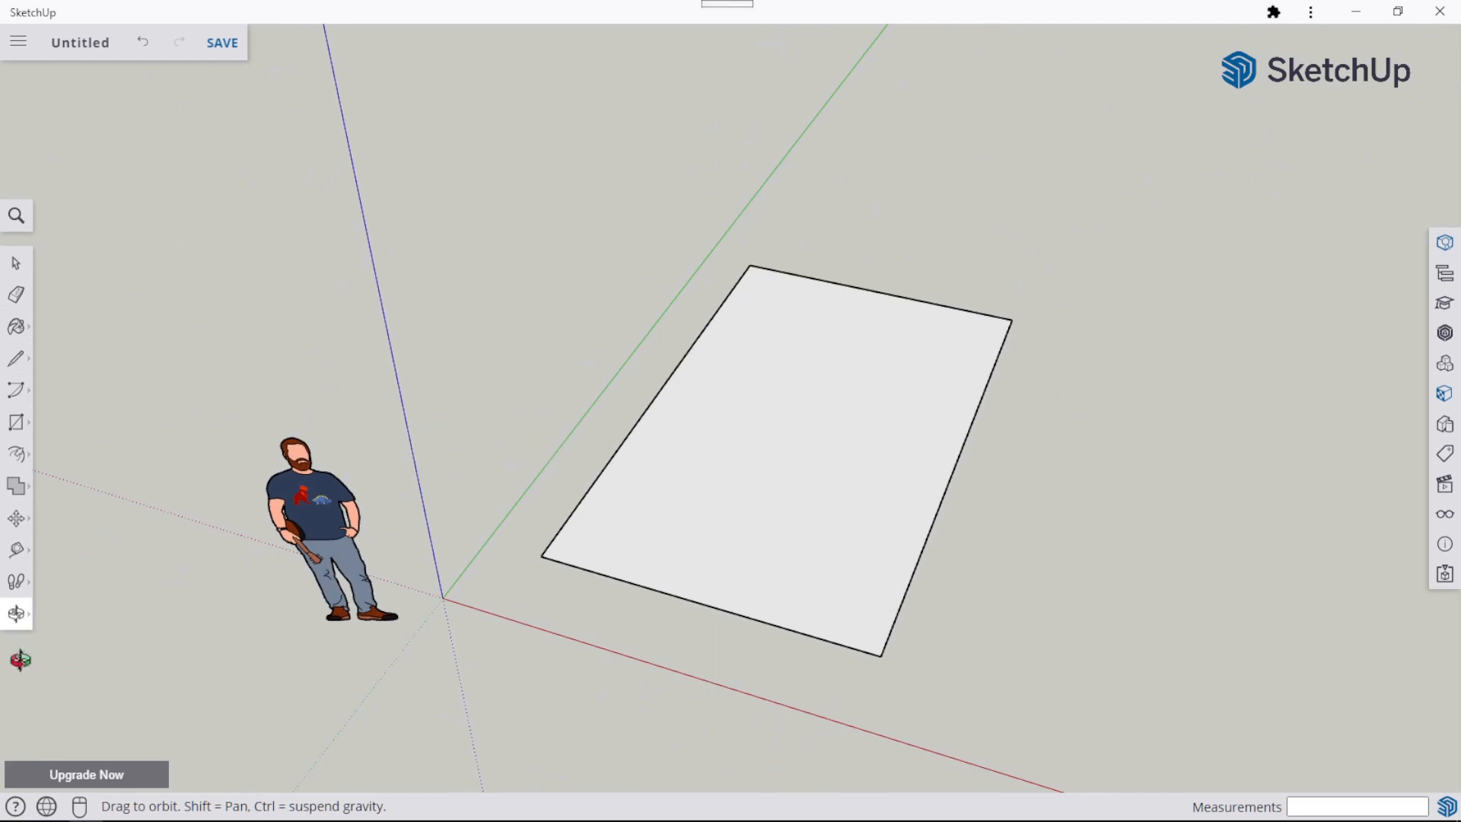
Pan the view so the rectangle and the figure sit higher on screen.
{"action": "left_click", "coordinate": [16, 613]}
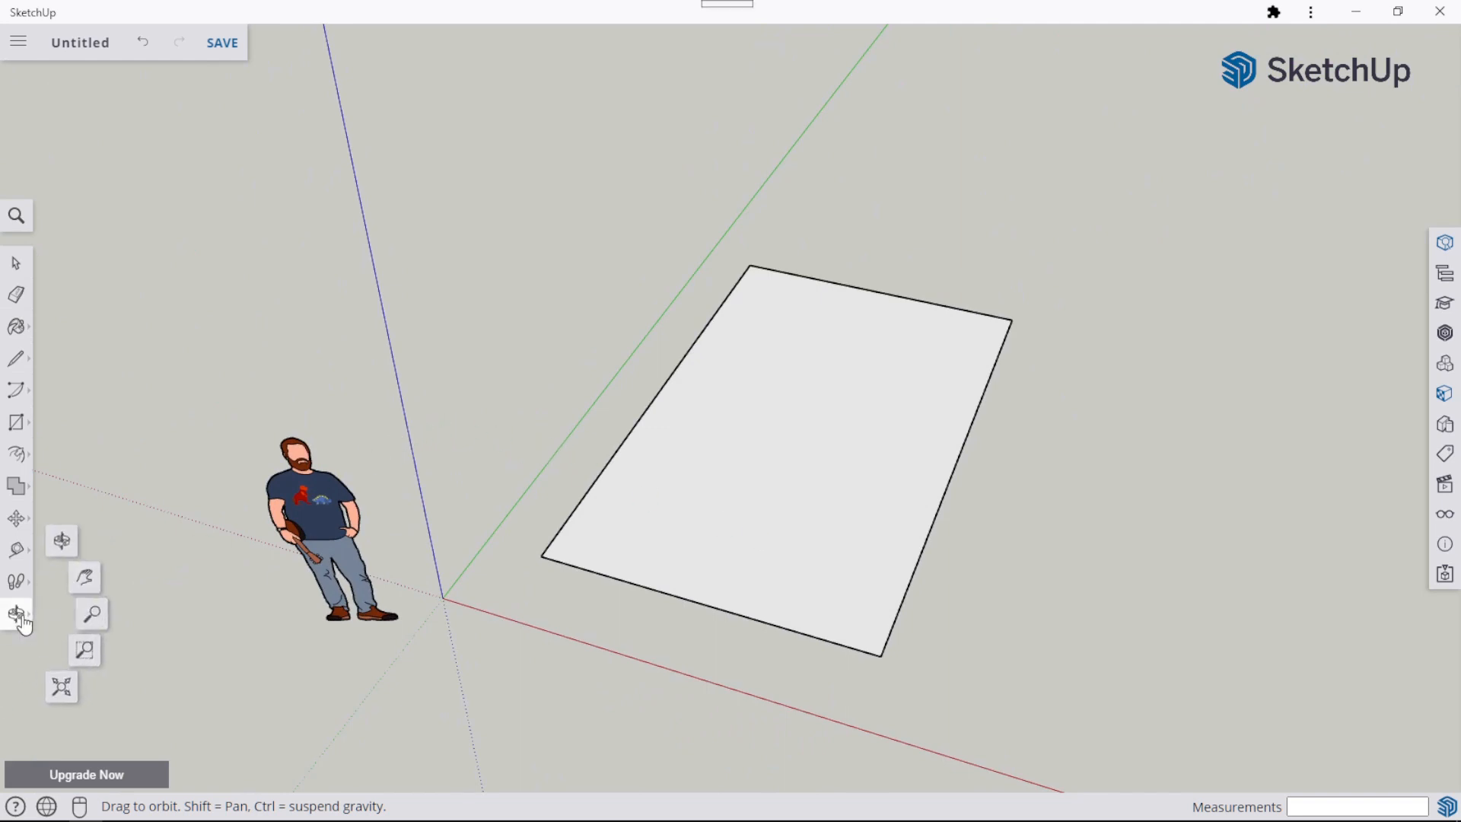
{"action": "left_click", "coordinate": [88, 582]}
{"action": "left_click_drag", "start_coordinate": [554, 386], "coordinate": [566, 308]}
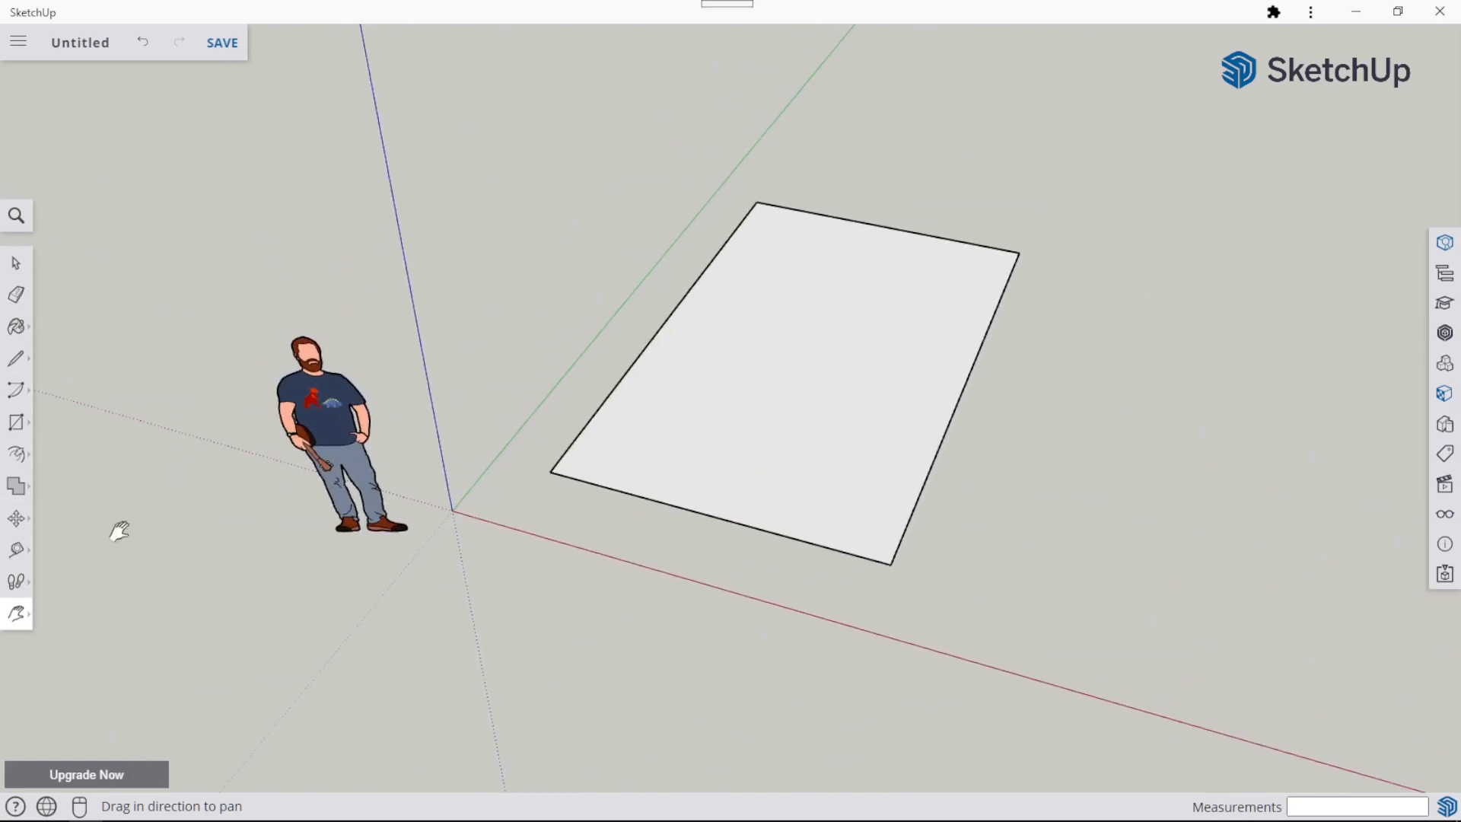
Zoom the view out slightly with the Zoom tool, keeping the figure and the whole rectangle in view.
{"action": "left_click", "coordinate": [19, 585]}
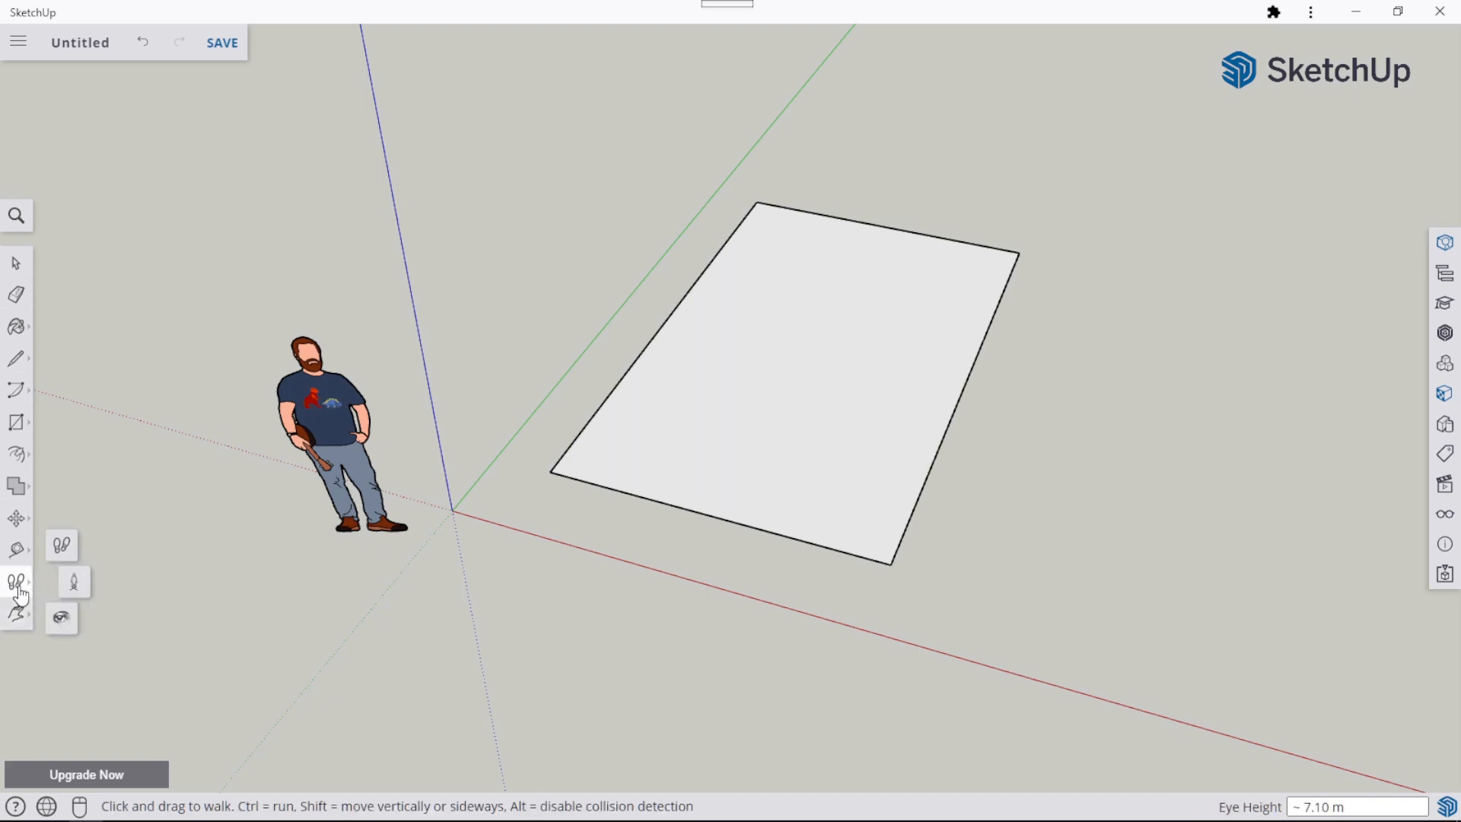
{"action": "left_click", "coordinate": [17, 613]}
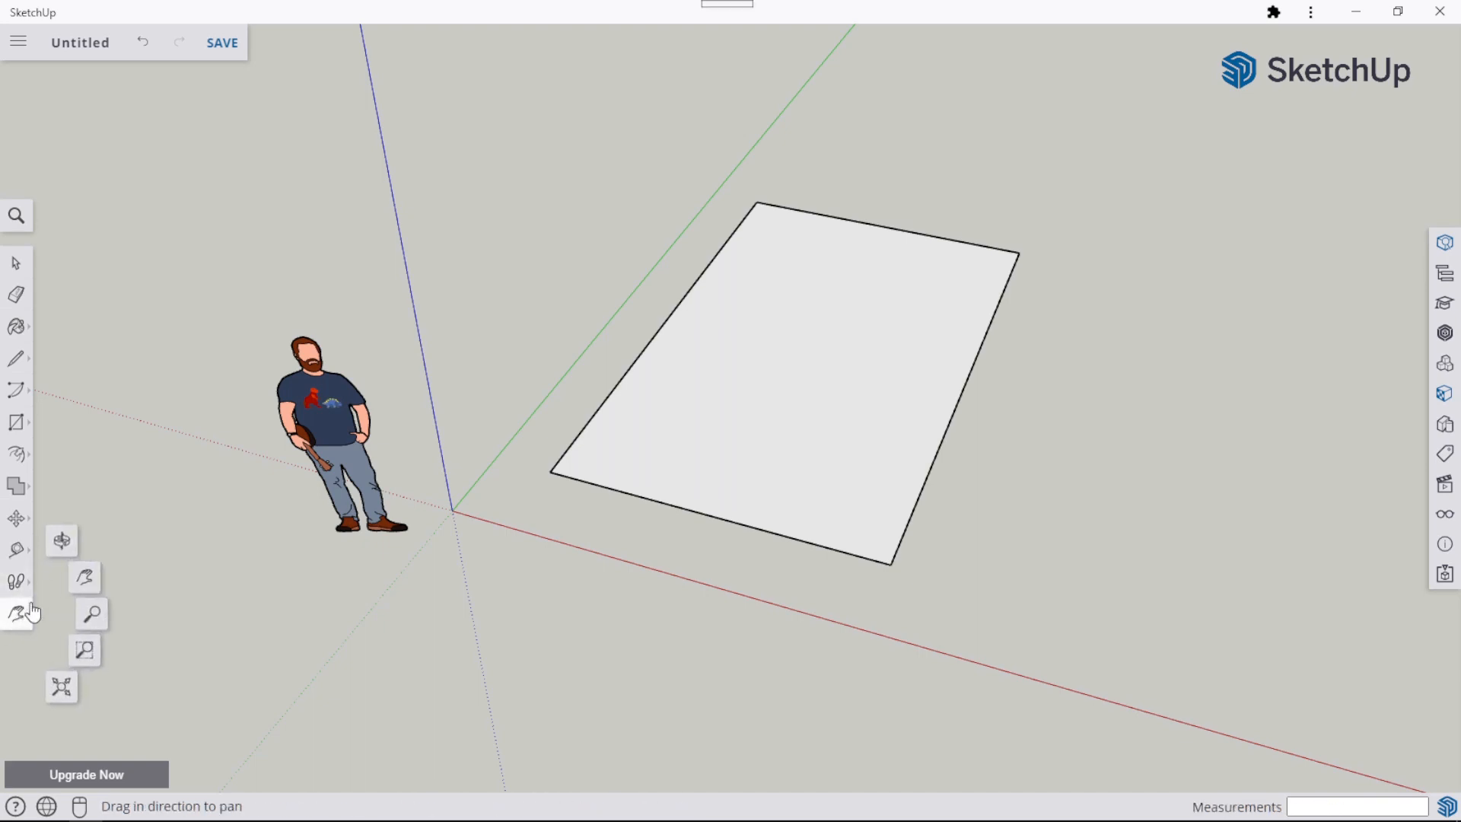
{"action": "left_click", "coordinate": [93, 617]}
{"action": "left_click_drag", "start_coordinate": [477, 458], "coordinate": [550, 567]}
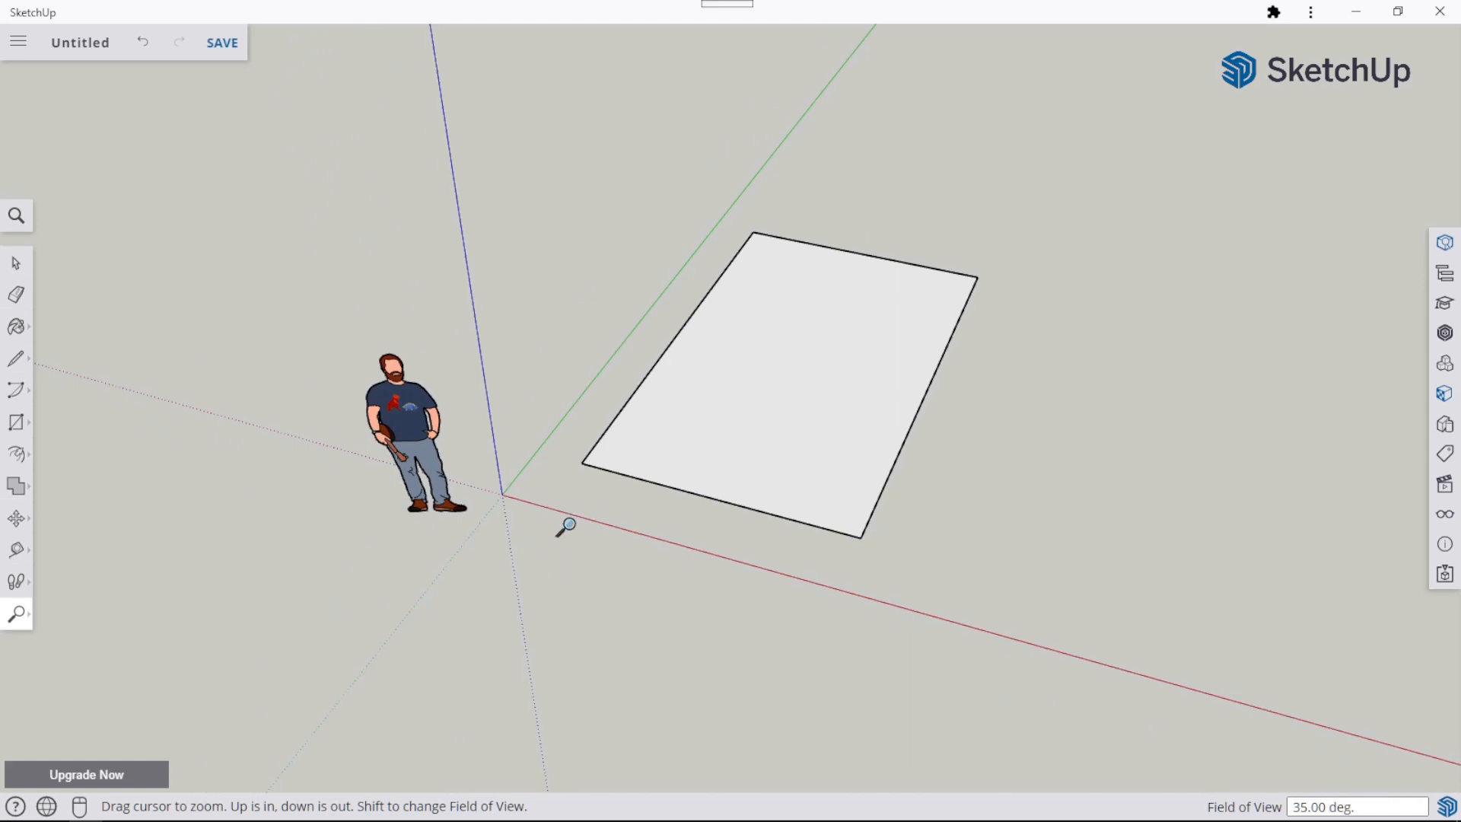
{"action": "left_click_drag", "start_coordinate": [567, 525], "coordinate": [361, 546]}
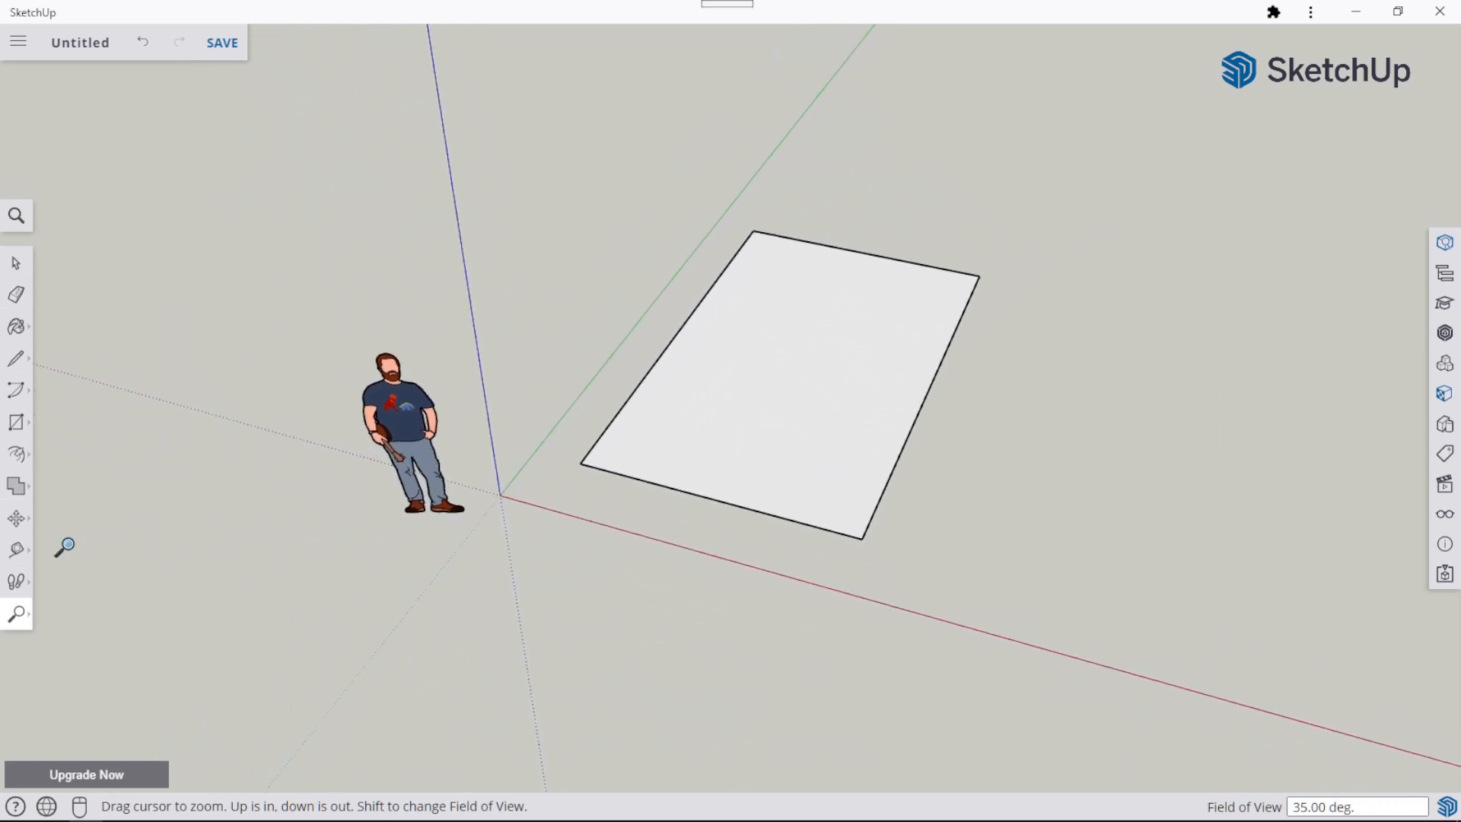
Zoom in on the standing figure with Zoom Window.
{"action": "left_click", "coordinate": [20, 617]}
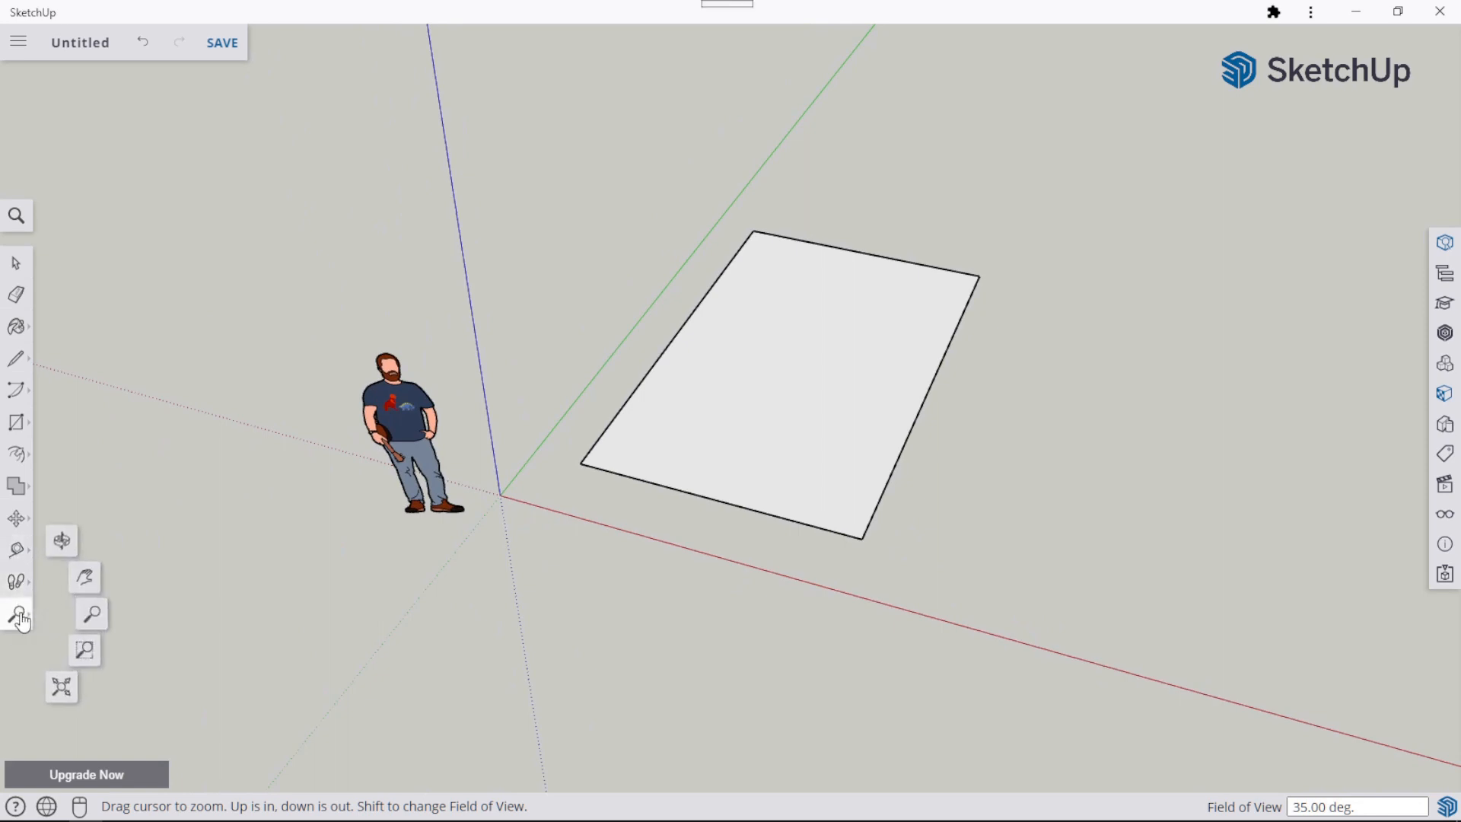
{"action": "left_click", "coordinate": [85, 651]}
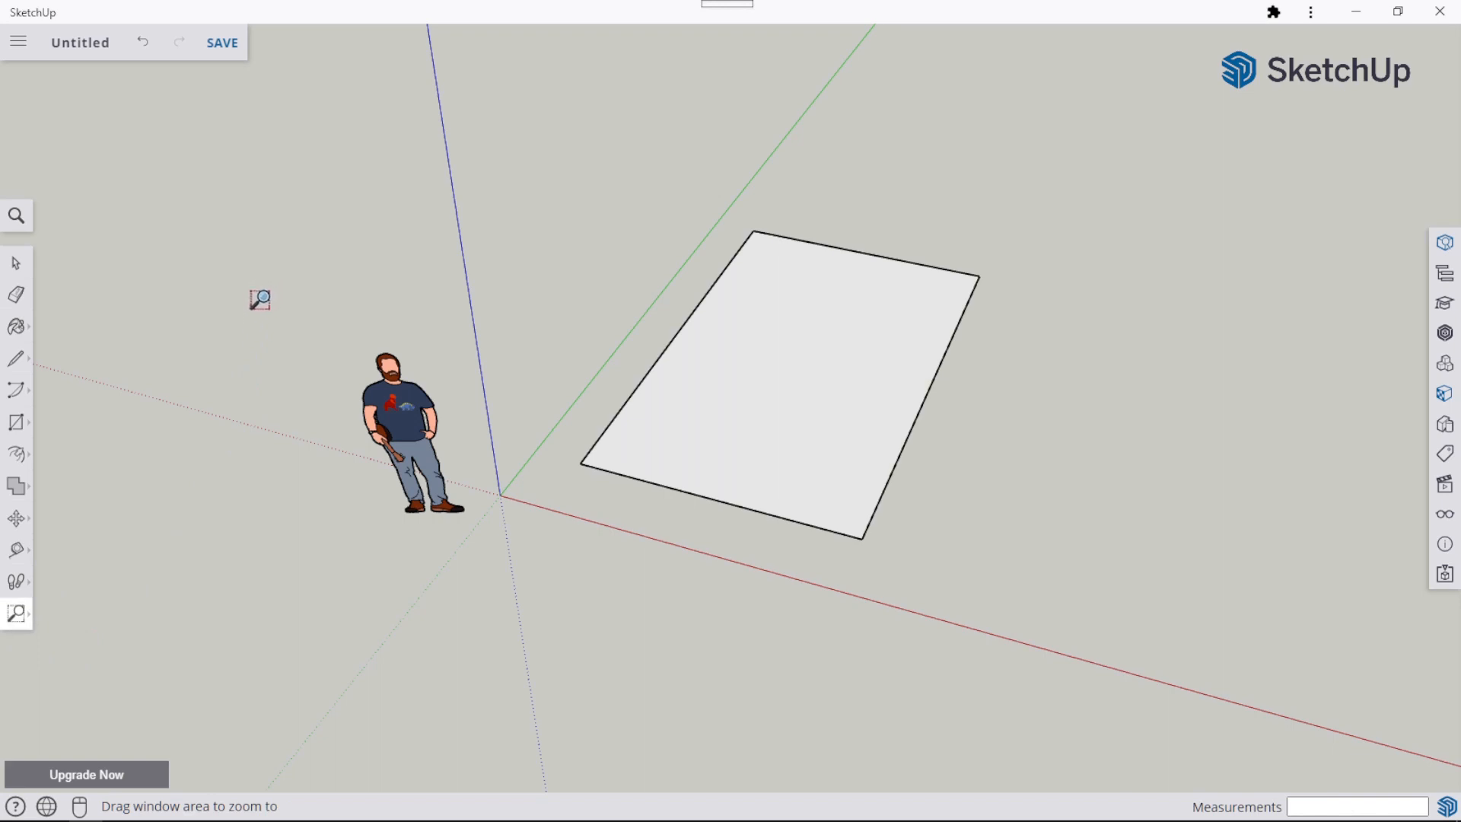
{"action": "left_click_drag", "start_coordinate": [260, 299], "coordinate": [543, 577]}
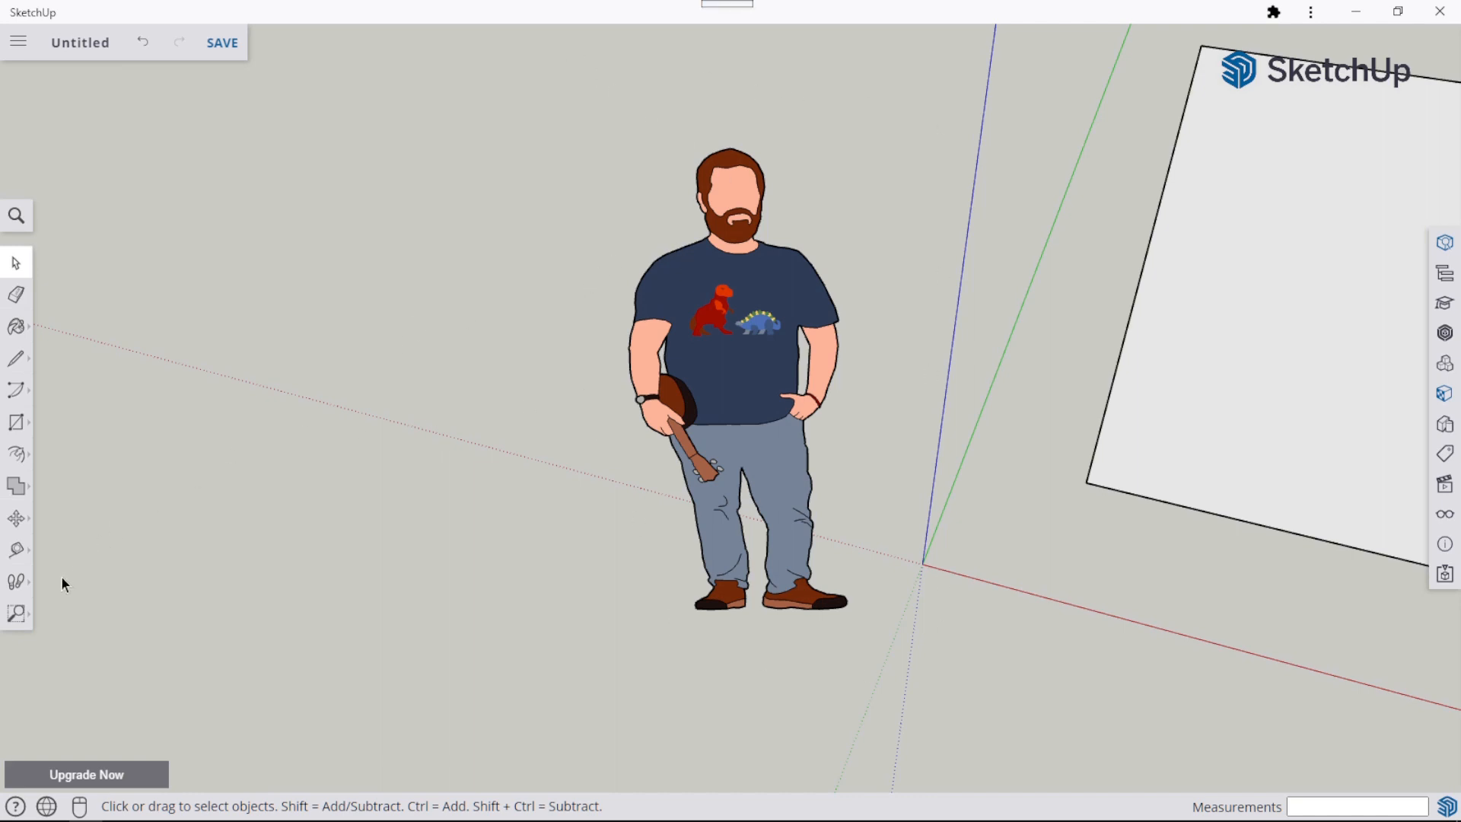
Fit the figure and the whole rectangle in view with Zoom Extents and return to the Select tool.
{"action": "left_click", "coordinate": [25, 620]}
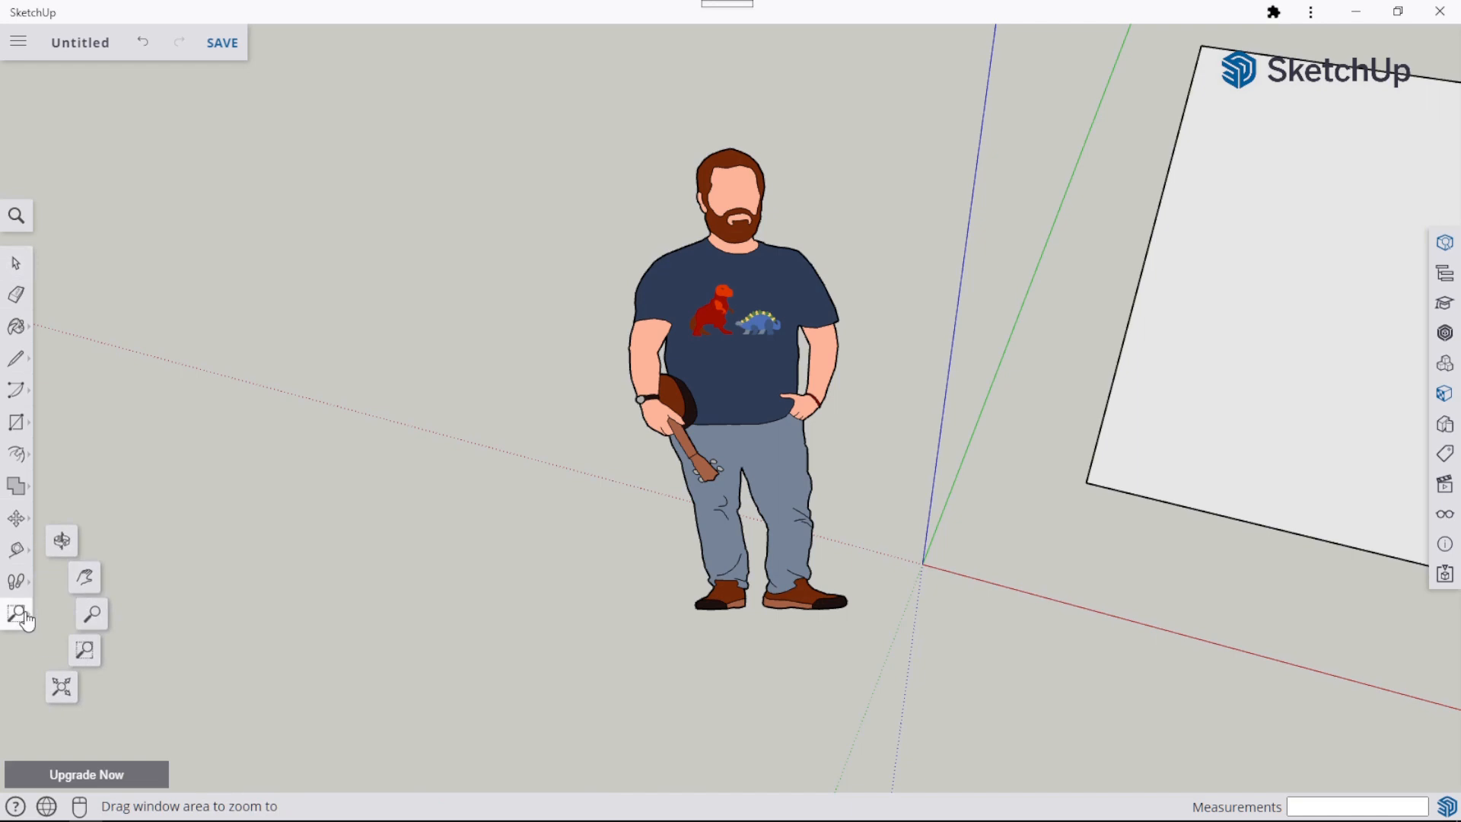
{"action": "left_click", "coordinate": [64, 689]}
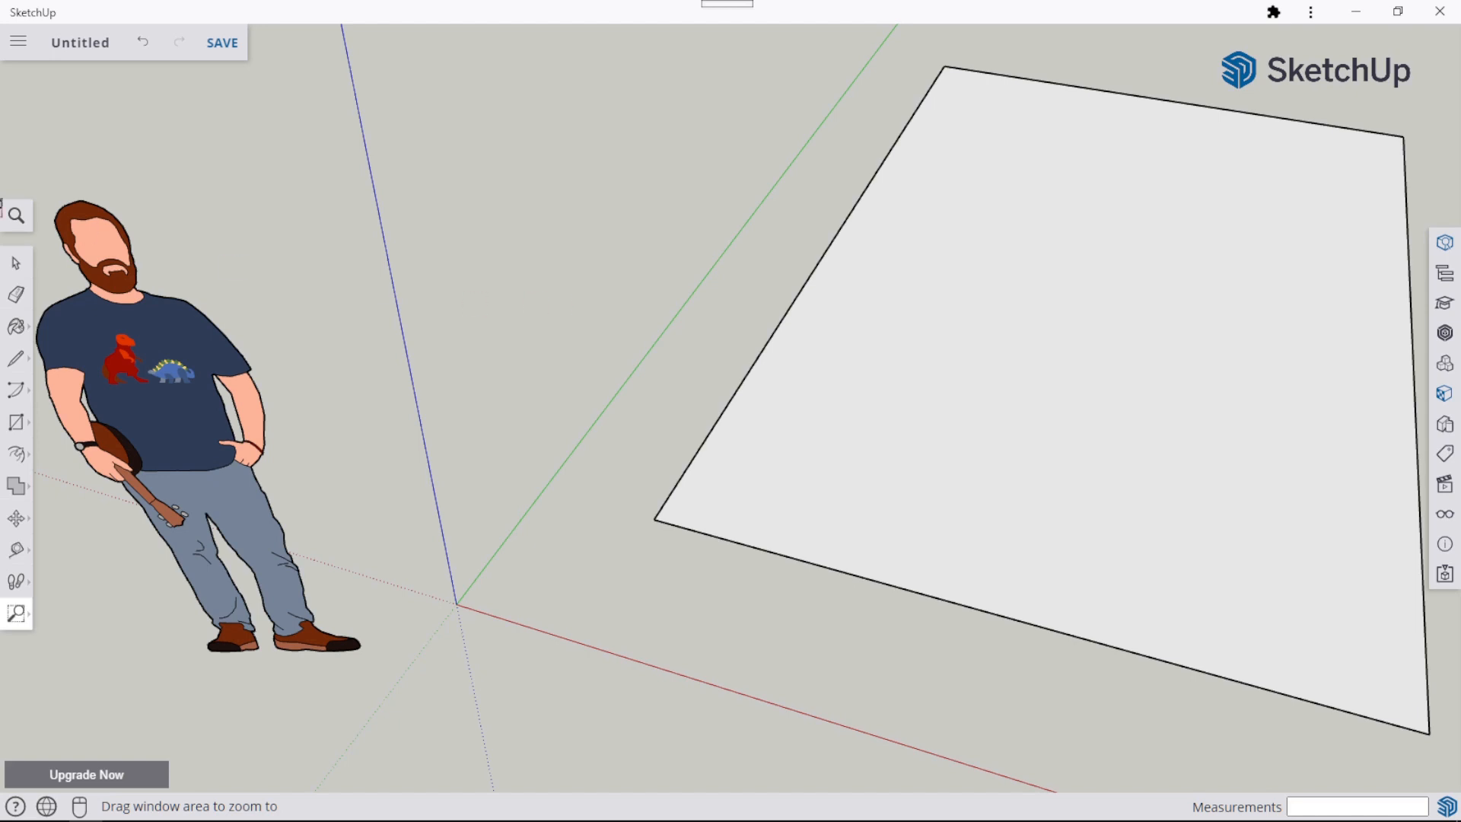
{"action": "left_click", "coordinate": [16, 263]}
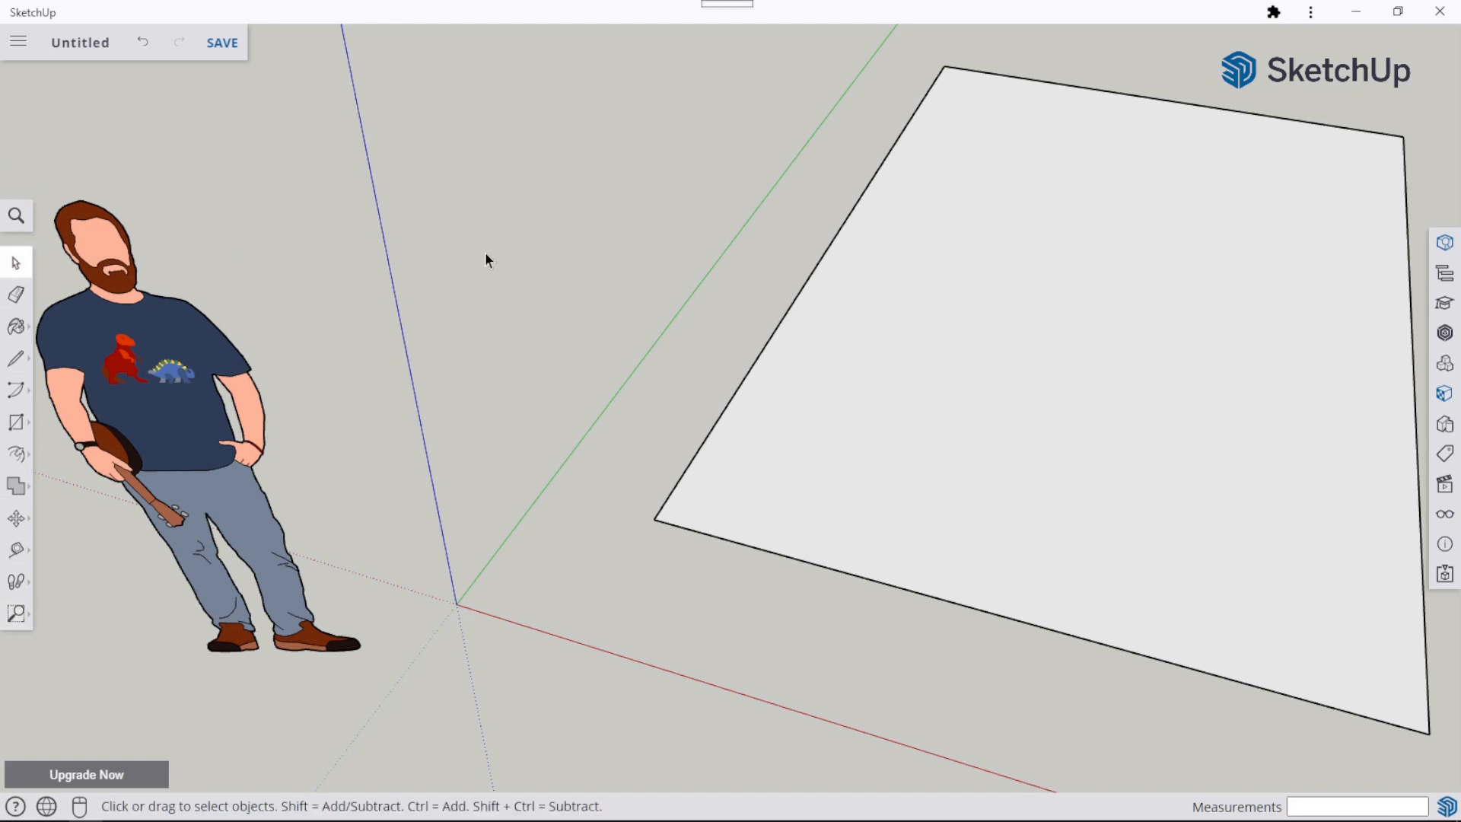
Zoom in and out repeatedly around the empty area between the figure and the rectangle, keeping both in view.
{"action": "scroll", "coordinate": [510, 226], "scroll_direction": "down", "scroll_amount": 3}
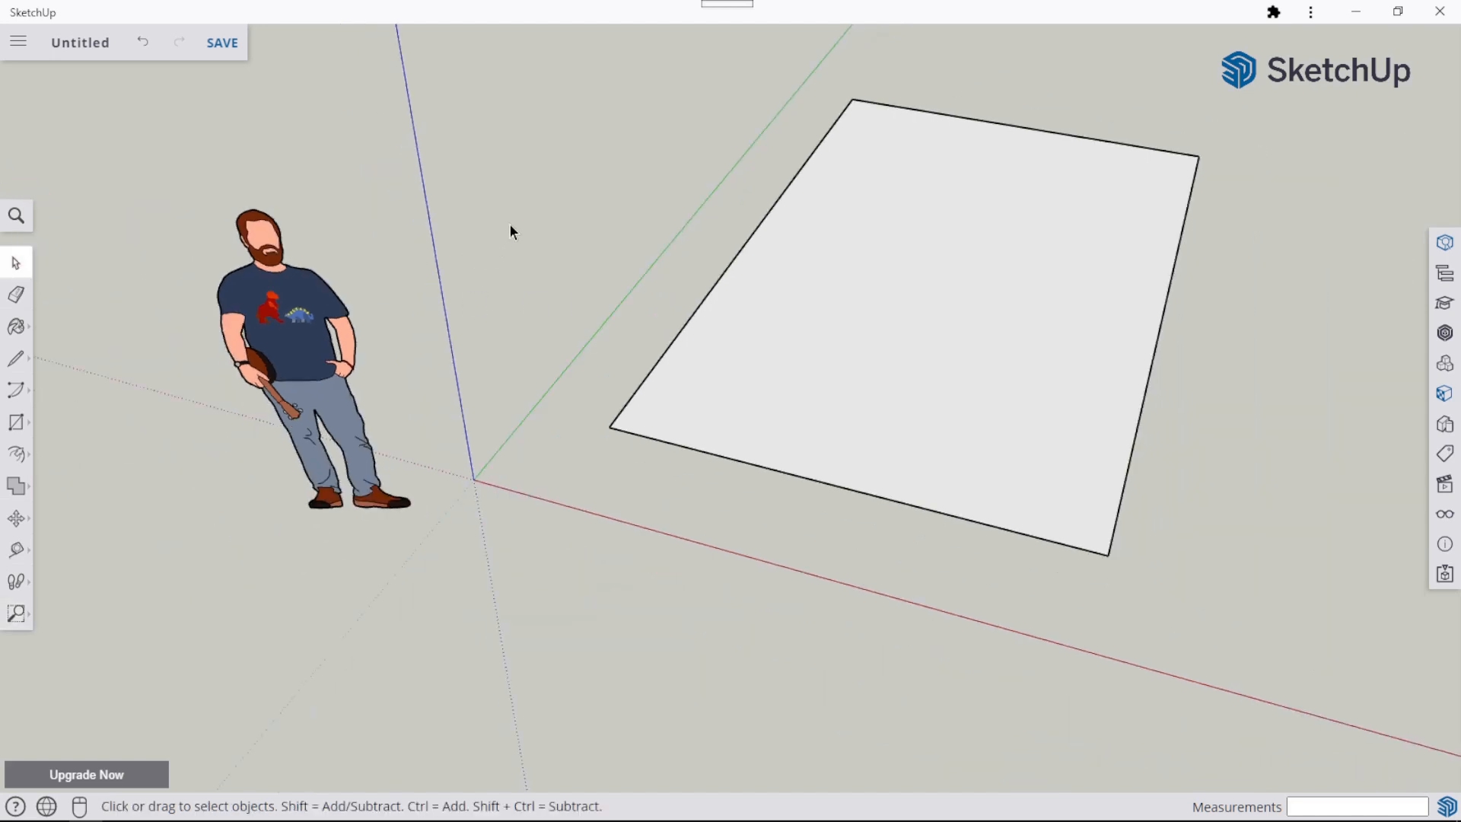
{"action": "scroll", "coordinate": [510, 222], "scroll_direction": "up", "scroll_amount": 3}
{"action": "scroll", "coordinate": [509, 222], "scroll_direction": "down", "scroll_amount": 1}
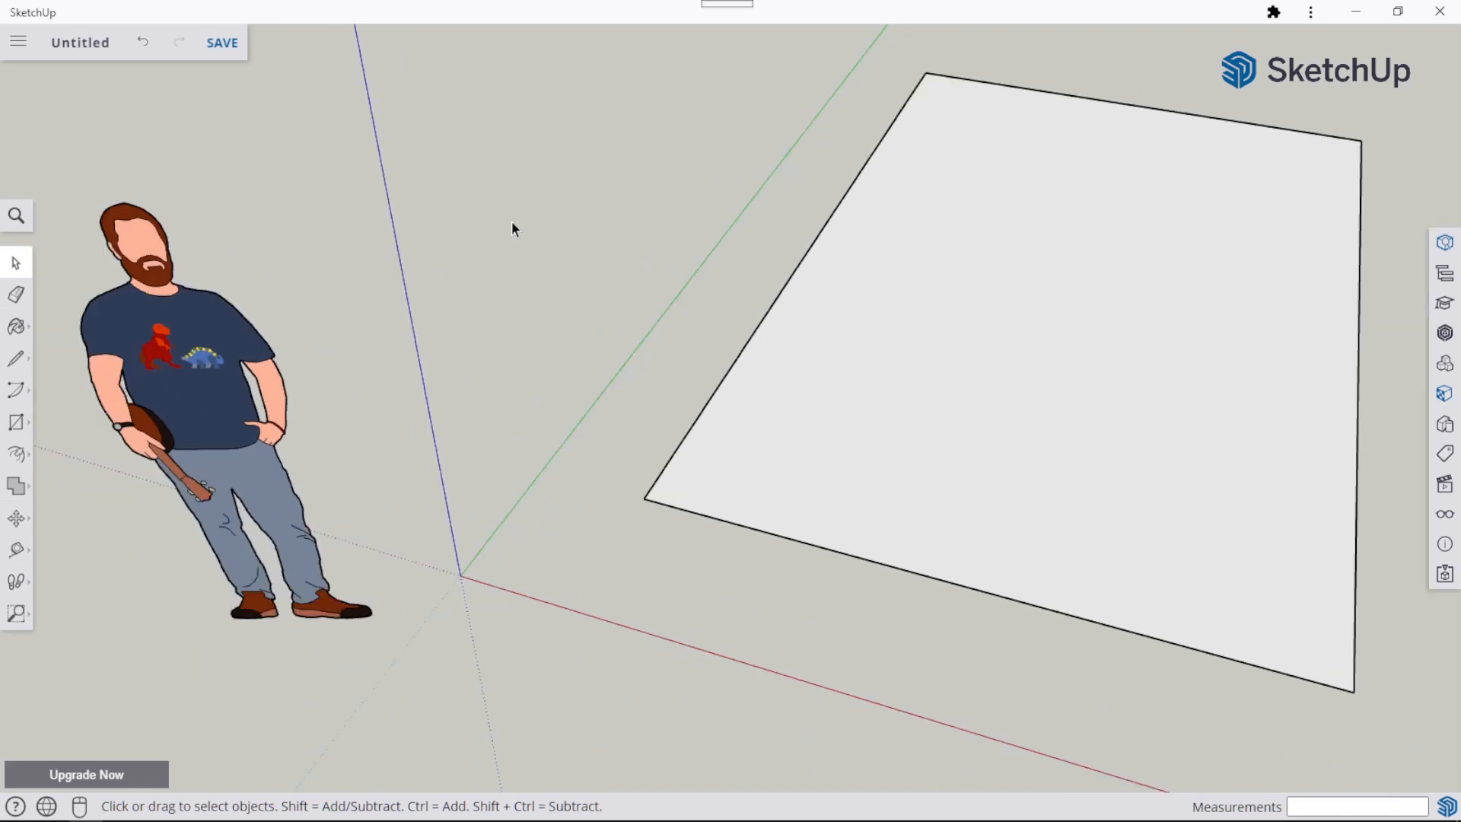
{"action": "scroll", "coordinate": [512, 224], "scroll_direction": "down", "scroll_amount": 2}
{"action": "scroll", "coordinate": [511, 227], "scroll_direction": "up", "scroll_amount": 1}
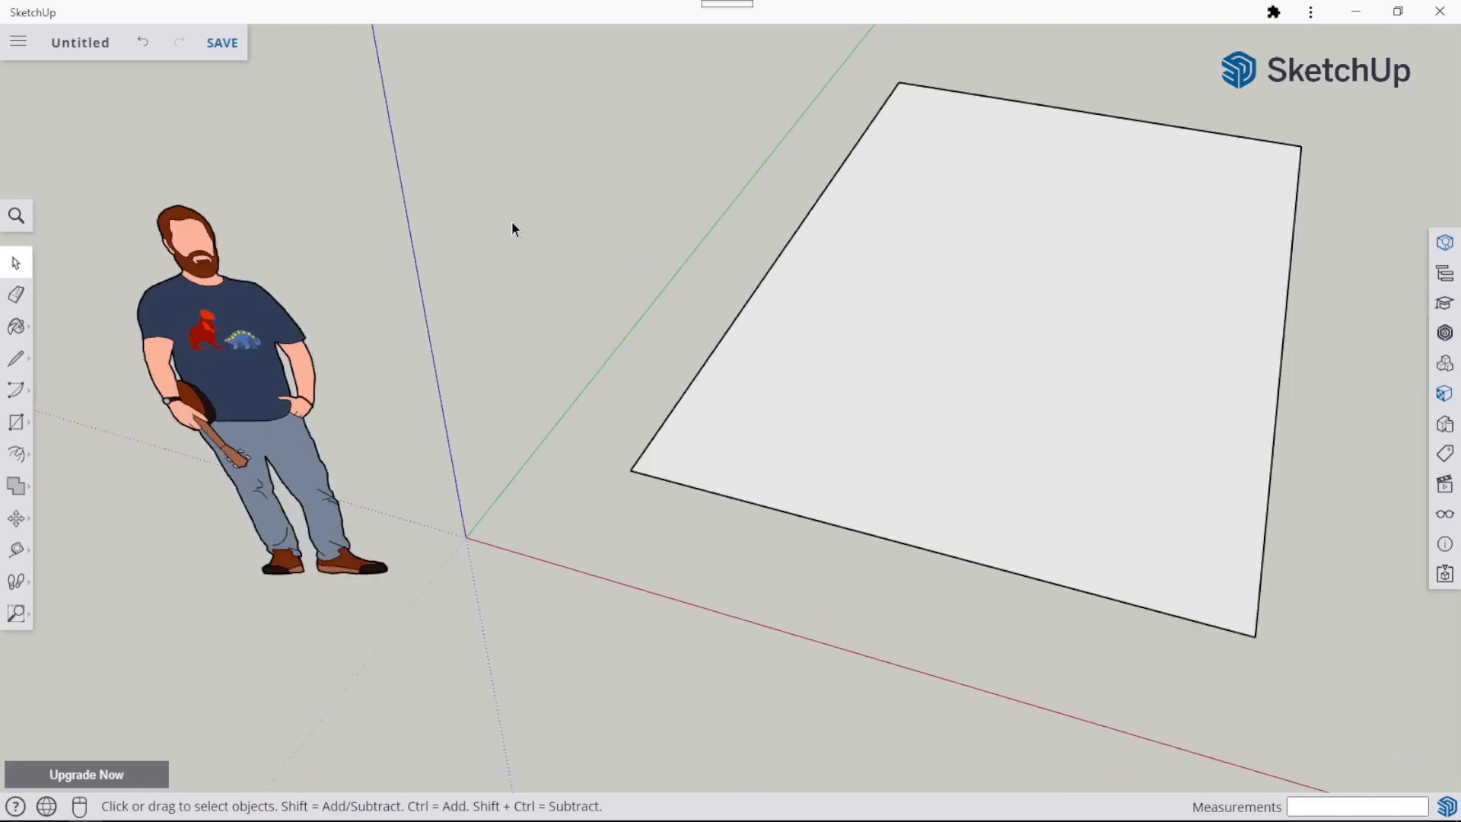
{"action": "scroll", "coordinate": [512, 227], "scroll_direction": "down", "scroll_amount": 2}
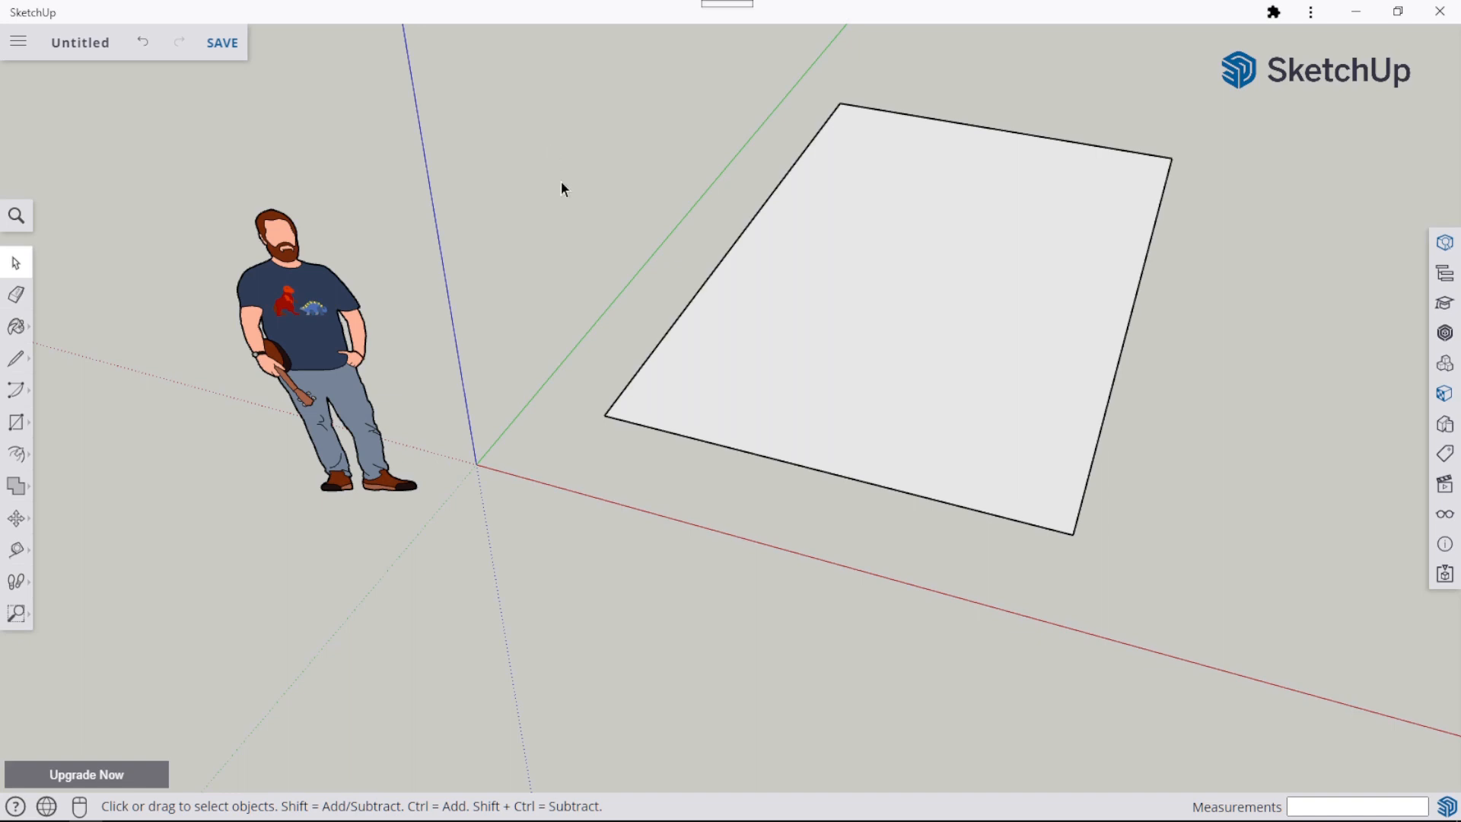
{"action": "scroll", "coordinate": [550, 245], "scroll_direction": "up", "scroll_amount": 2}
{"action": "scroll", "coordinate": [545, 242], "scroll_direction": "down", "scroll_amount": 2}
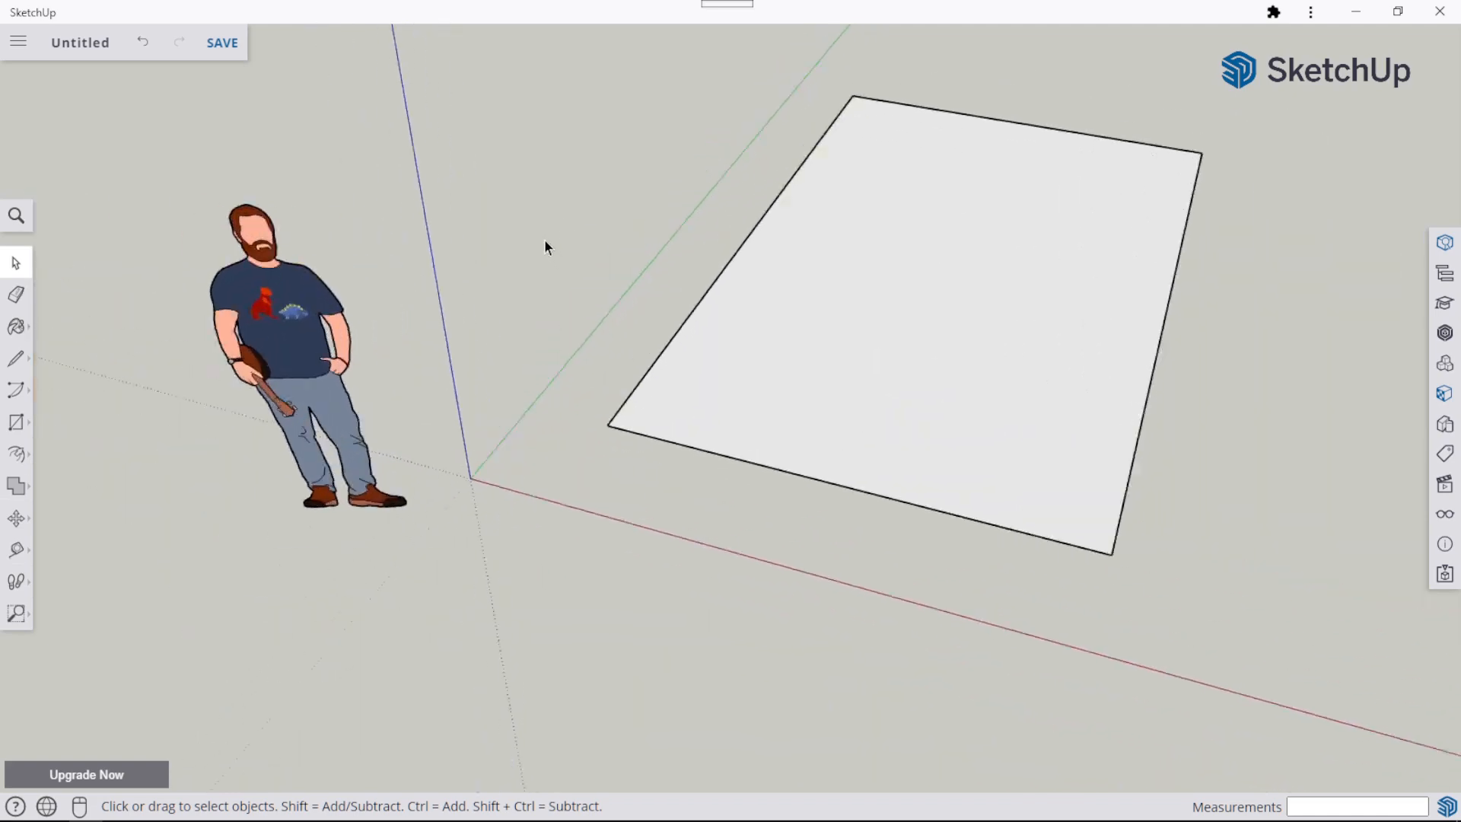
{"action": "scroll", "coordinate": [545, 242], "scroll_direction": "up", "scroll_amount": 4}
{"action": "scroll", "coordinate": [544, 242], "scroll_direction": "down", "scroll_amount": 4}
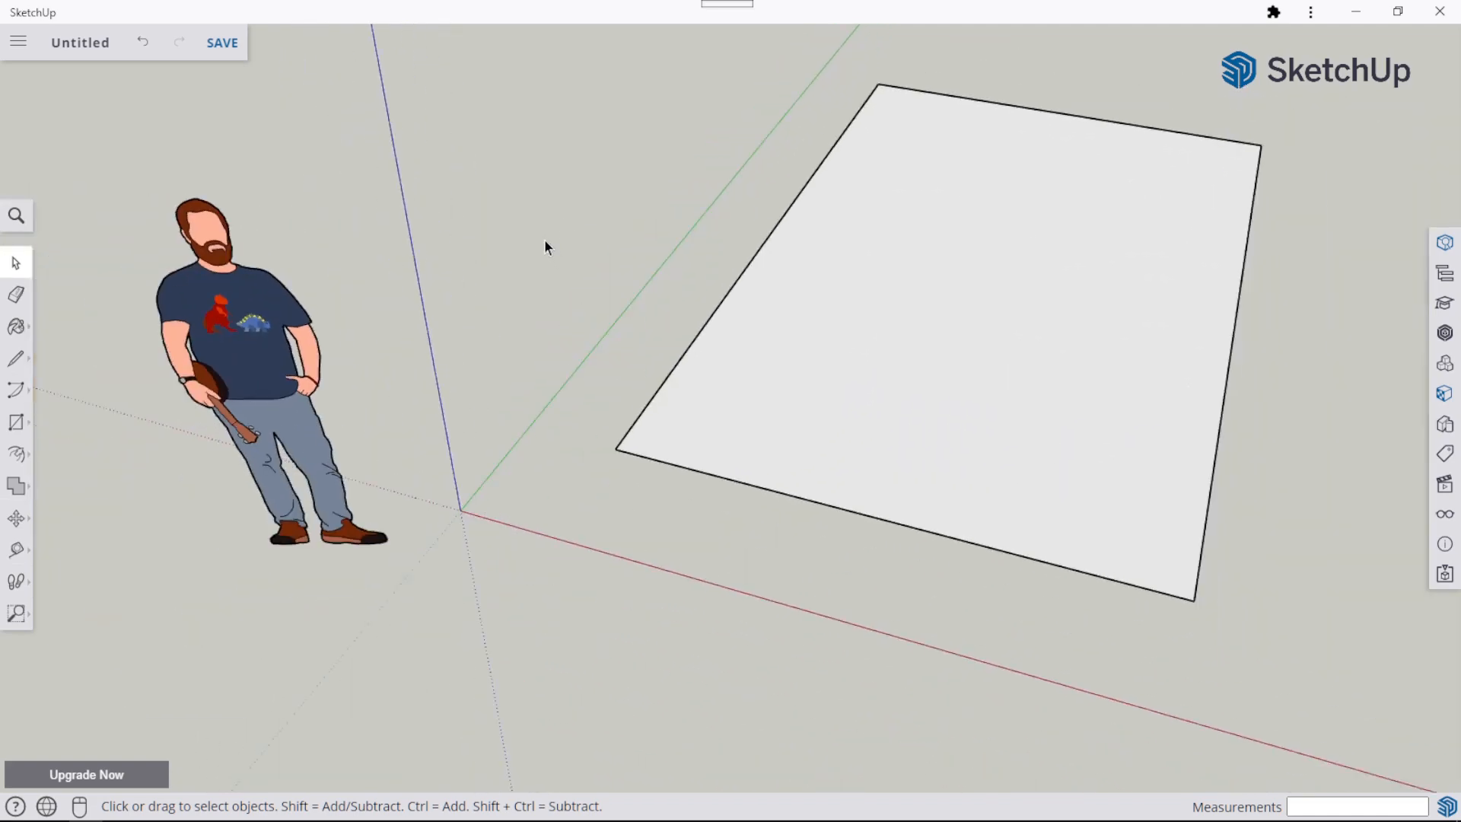
{"action": "scroll", "coordinate": [545, 242], "scroll_direction": "up", "scroll_amount": 1}
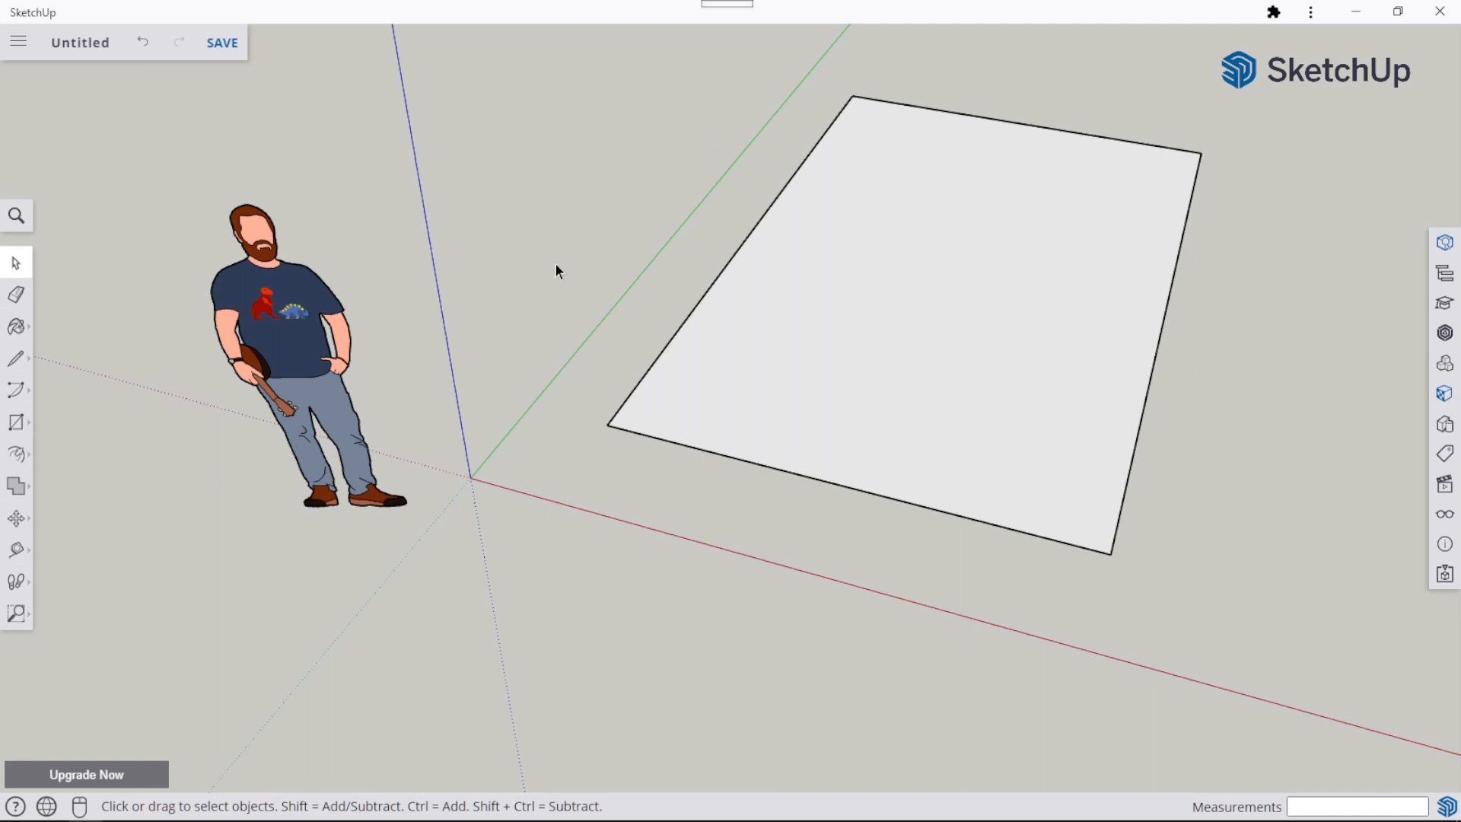
Orbit the model to a lower viewing angle with the Orbit tool and return to the Select tool.
{"action": "key", "text": "o"}
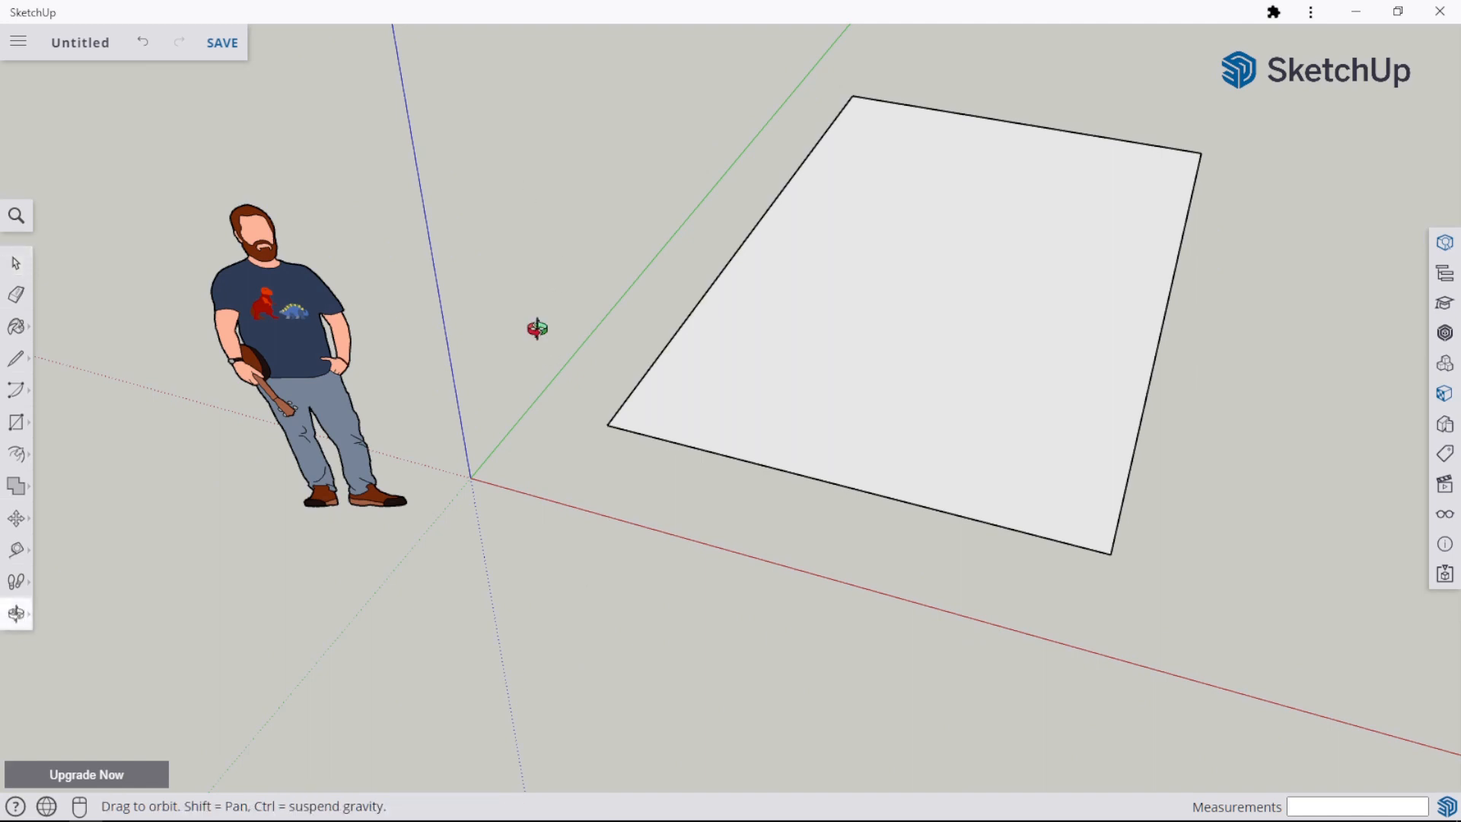
{"action": "left_click_drag", "start_coordinate": [537, 329], "coordinate": [473, 271]}
{"action": "key", "text": "space"}
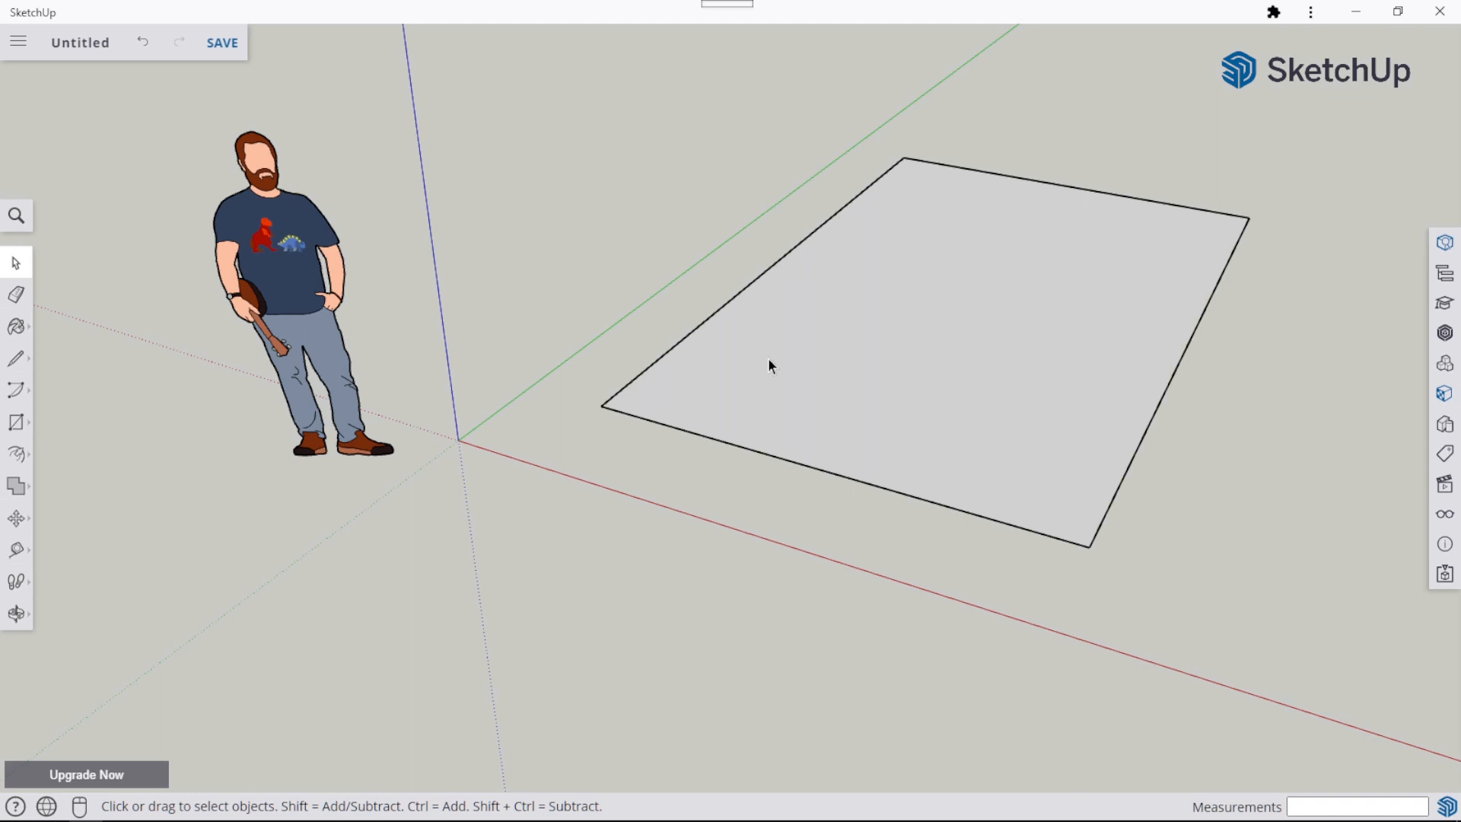
Pan the view until the figure stands farther from the window edge, and adjust the zoom around the model.
{"action": "middle_click_drag", "start_coordinate": [725, 271], "coordinate": [786, 300], "text": "shift"}
{"action": "scroll", "coordinate": [681, 300], "scroll_direction": "down", "scroll_amount": 2}
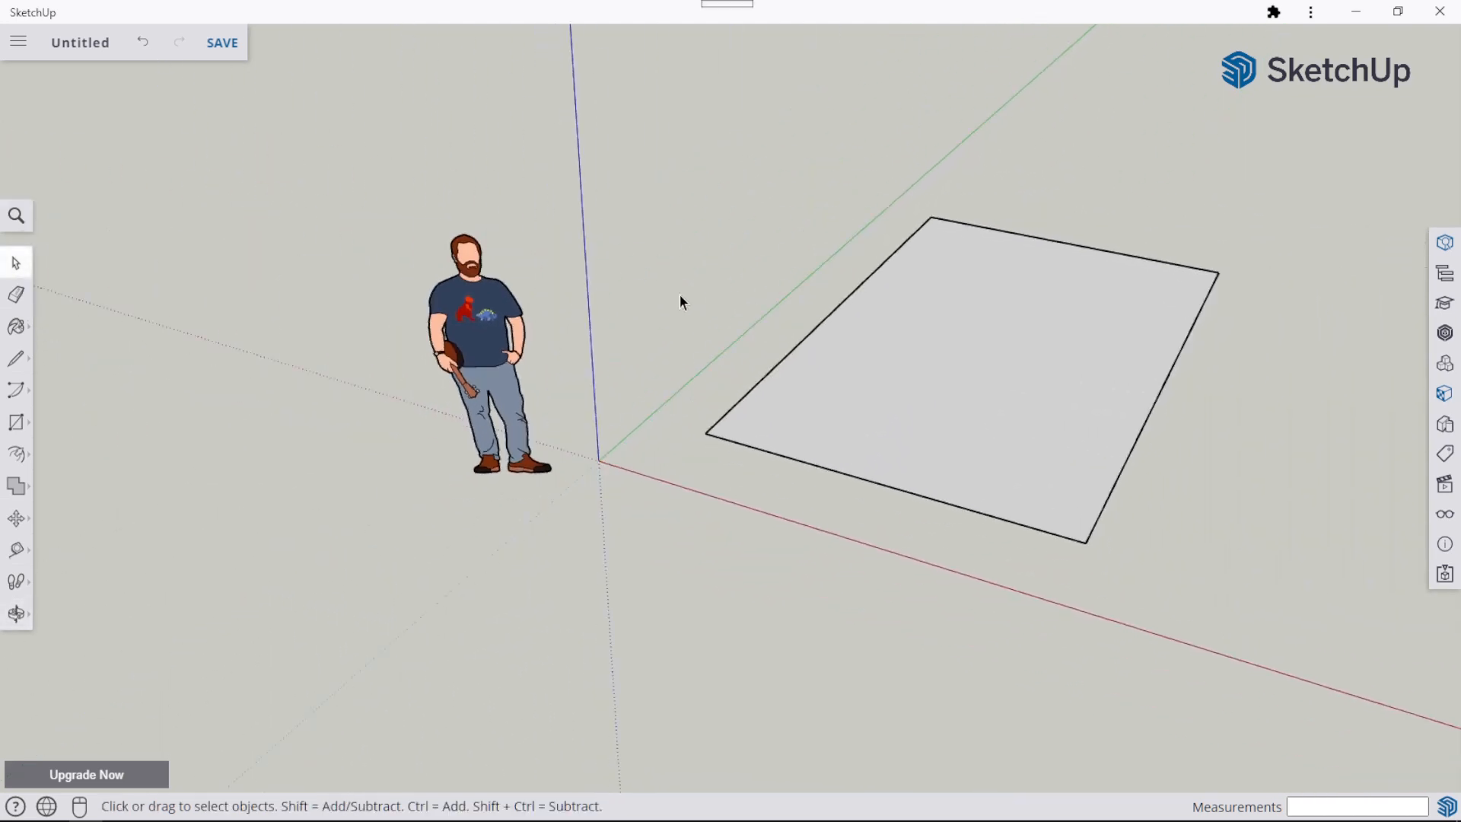
{"action": "scroll", "coordinate": [680, 300], "scroll_direction": "up", "scroll_amount": 2}
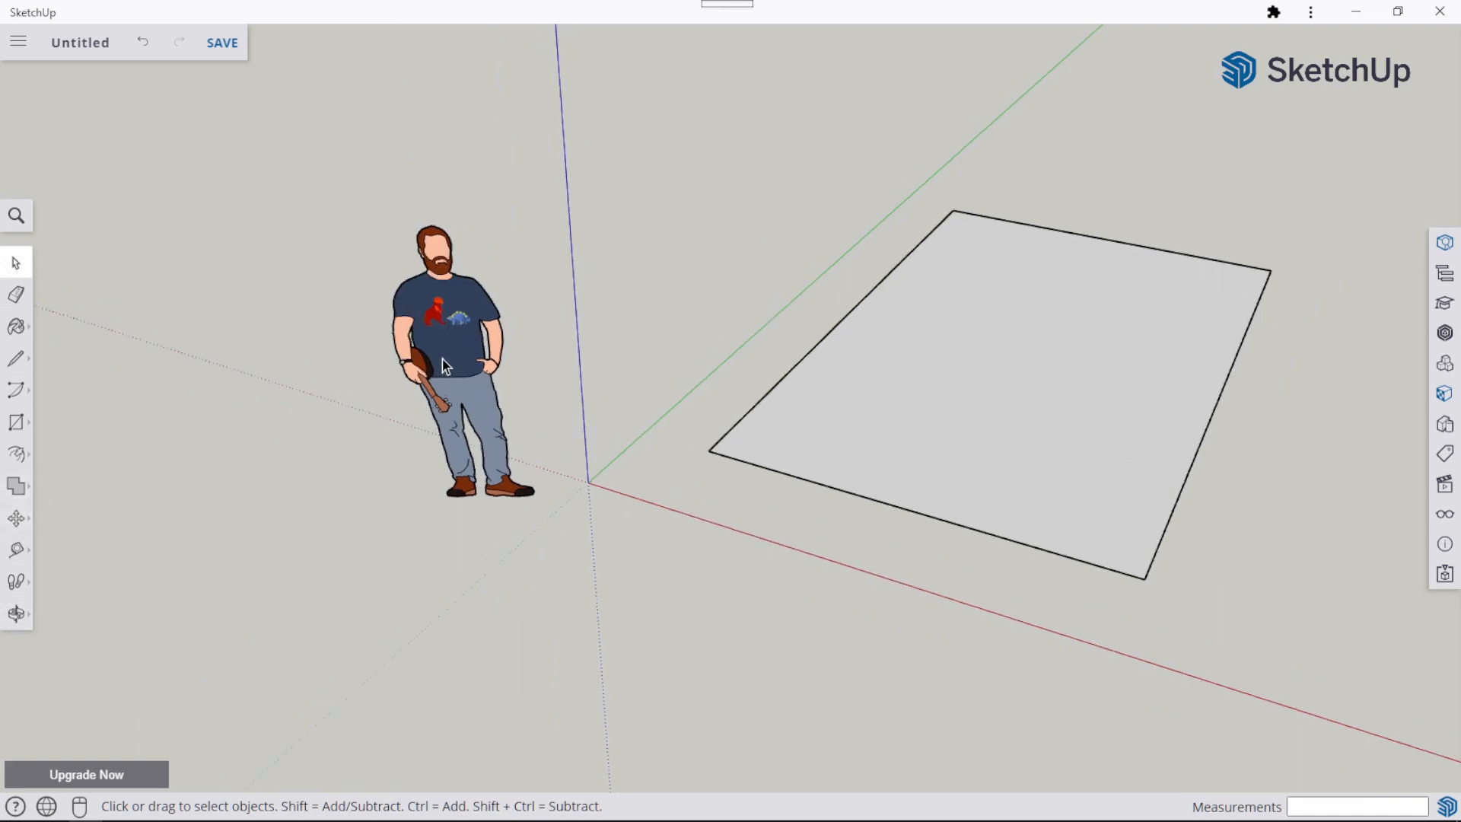
Fit the model with Zoom Extents, return to Select, and zoom out to leave free space around the rectangle.
{"action": "left_click", "coordinate": [16, 613]}
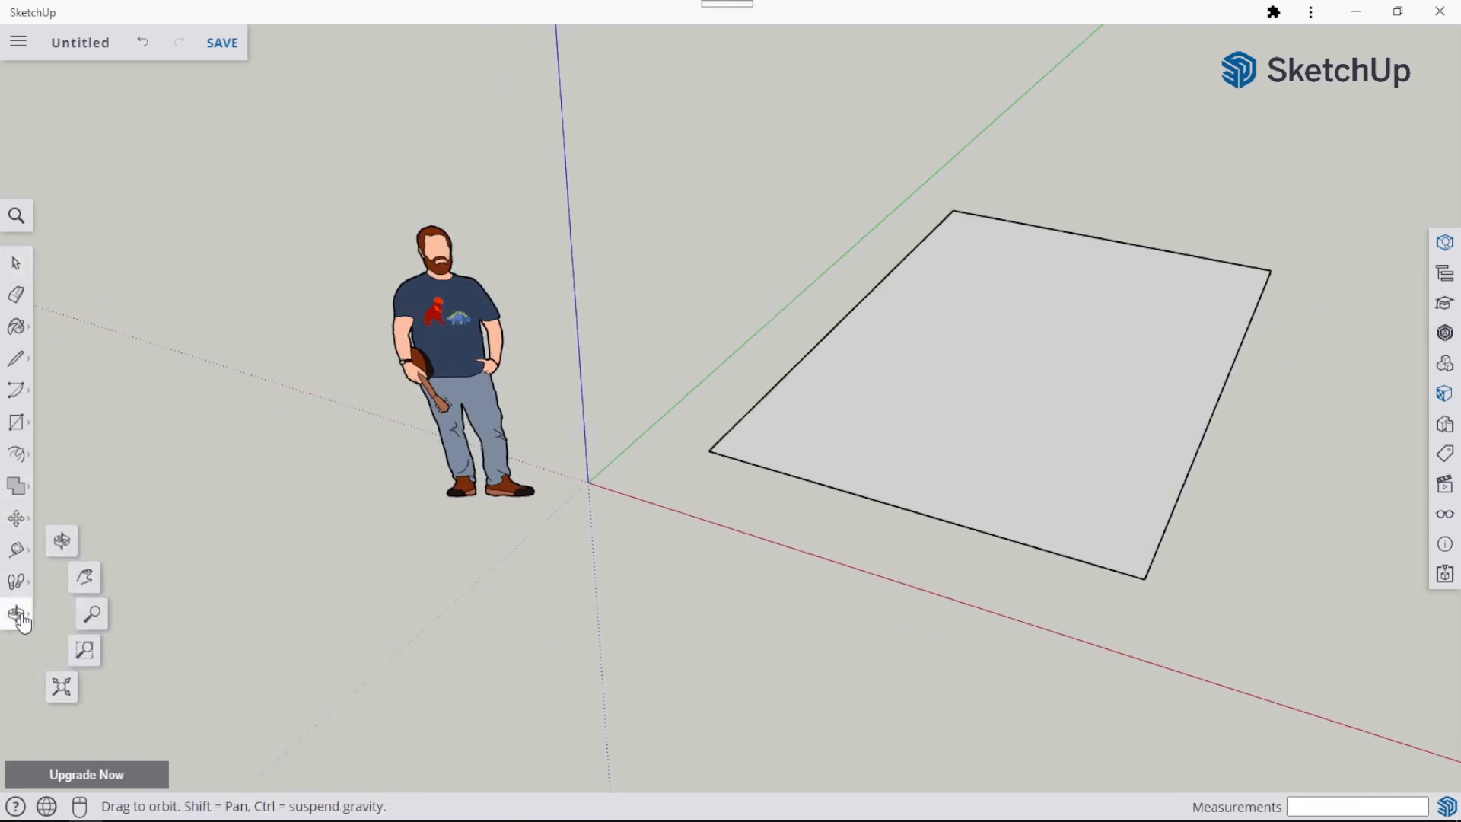
{"action": "left_click", "coordinate": [67, 687]}
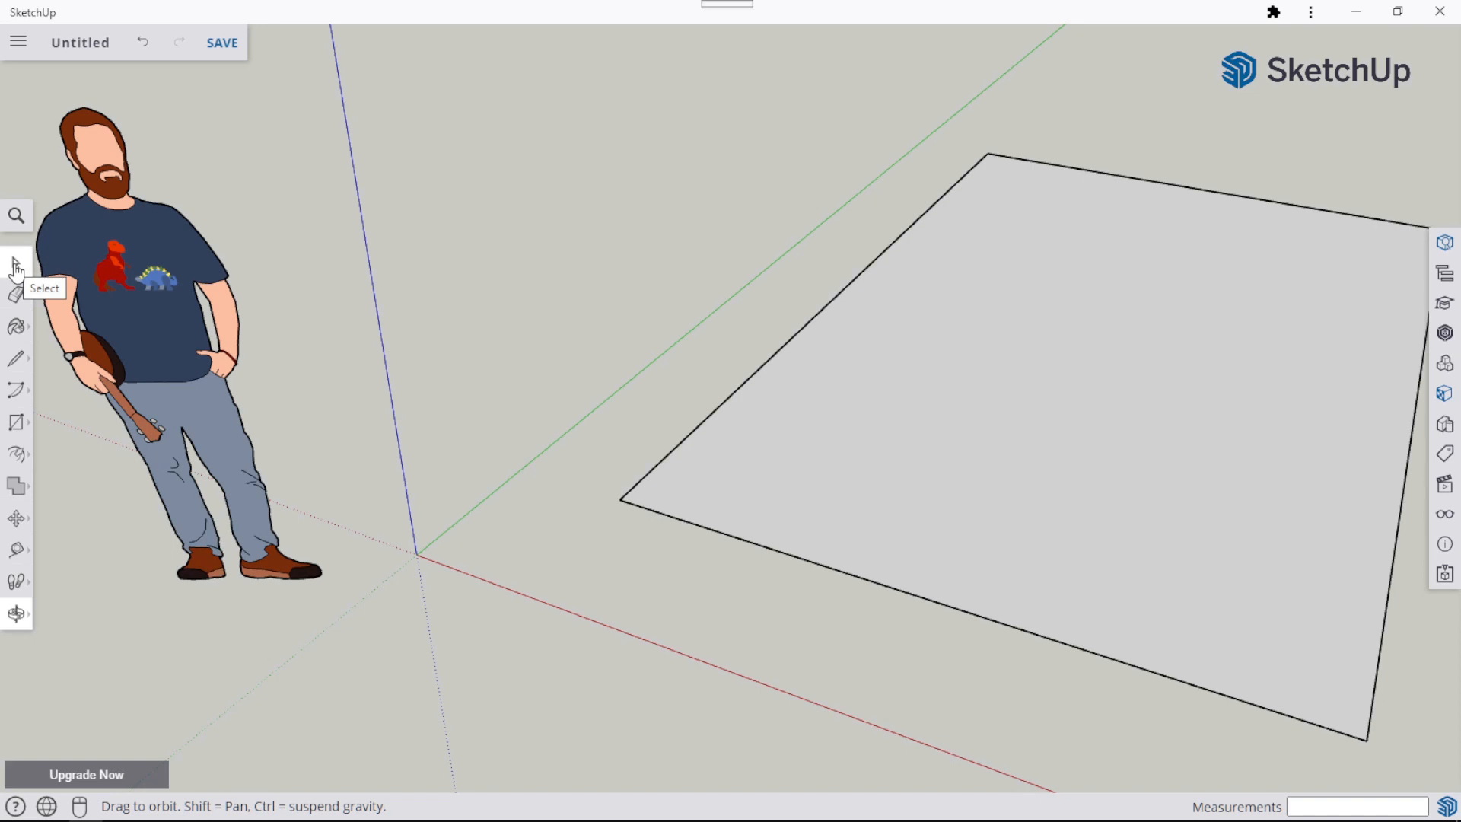
{"action": "left_click", "coordinate": [15, 265]}
{"action": "scroll", "coordinate": [472, 292], "scroll_direction": "down", "scroll_amount": 3}
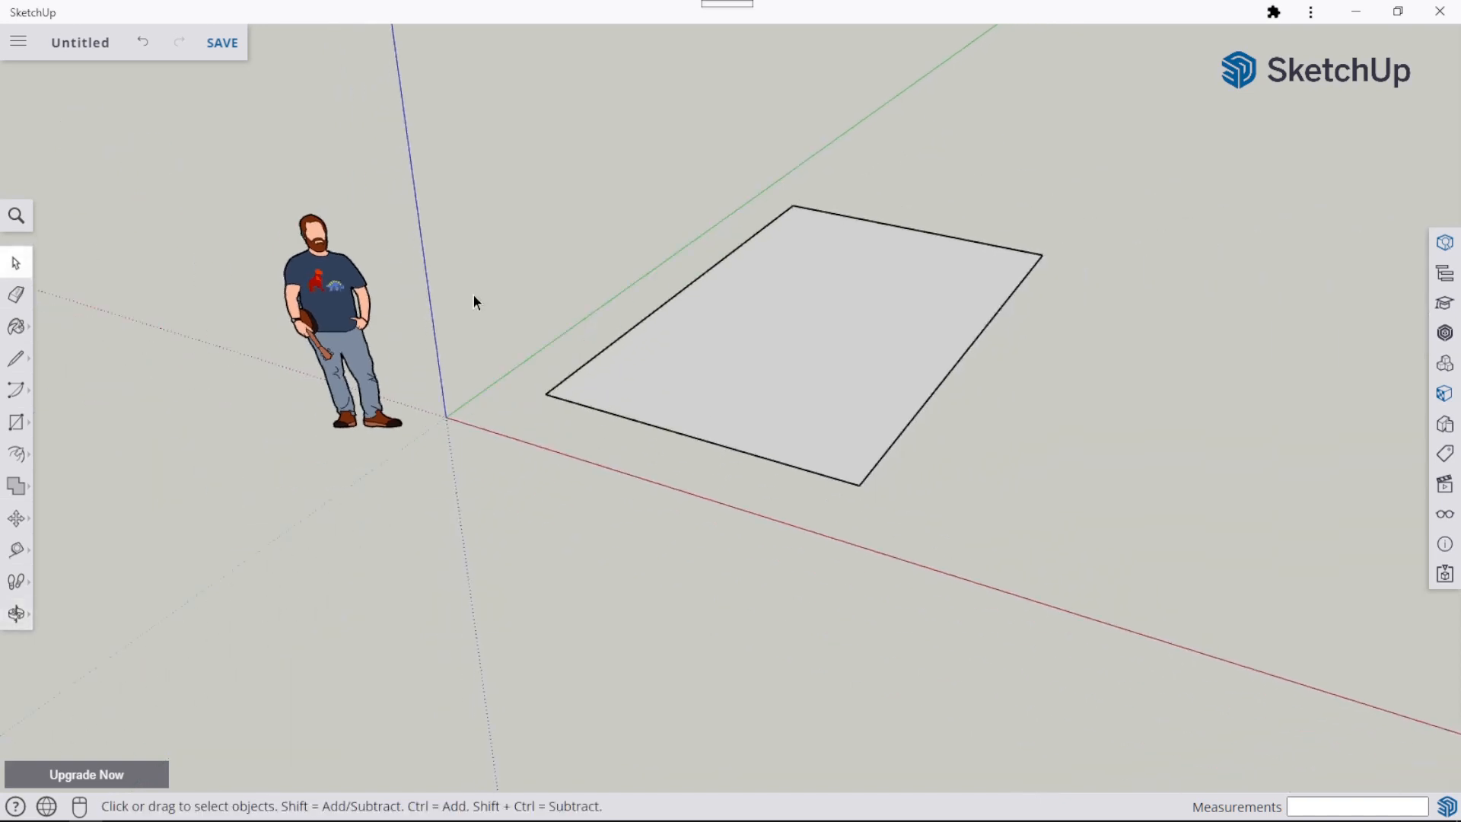
{"action": "scroll", "coordinate": [475, 292], "scroll_direction": "down", "scroll_amount": 3}
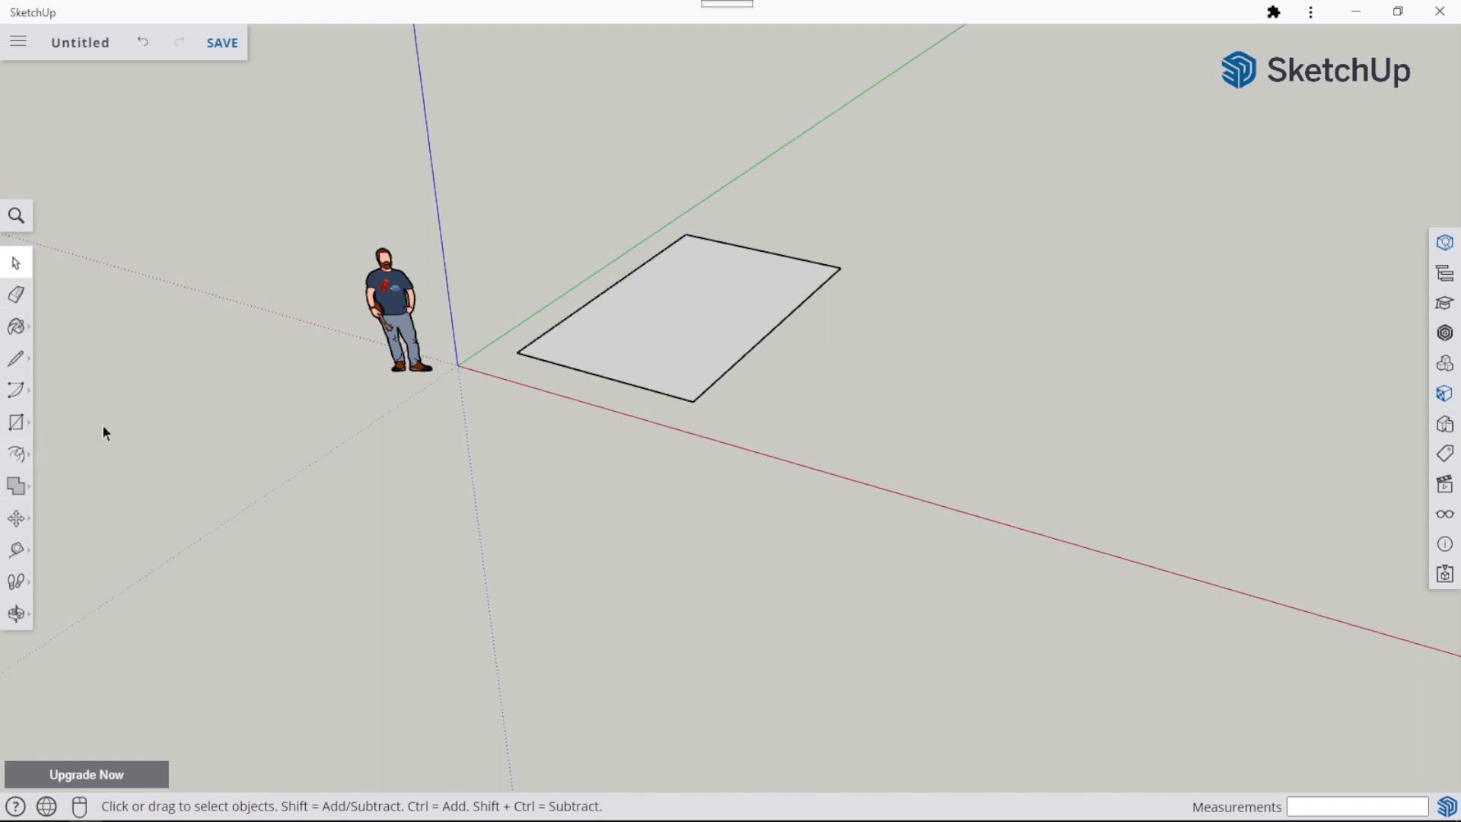
Draw three connected lines beside the rectangle, starting with about 3 m along the green axis, as an open four-sided outline.
{"action": "left_click", "coordinate": [15, 357]}
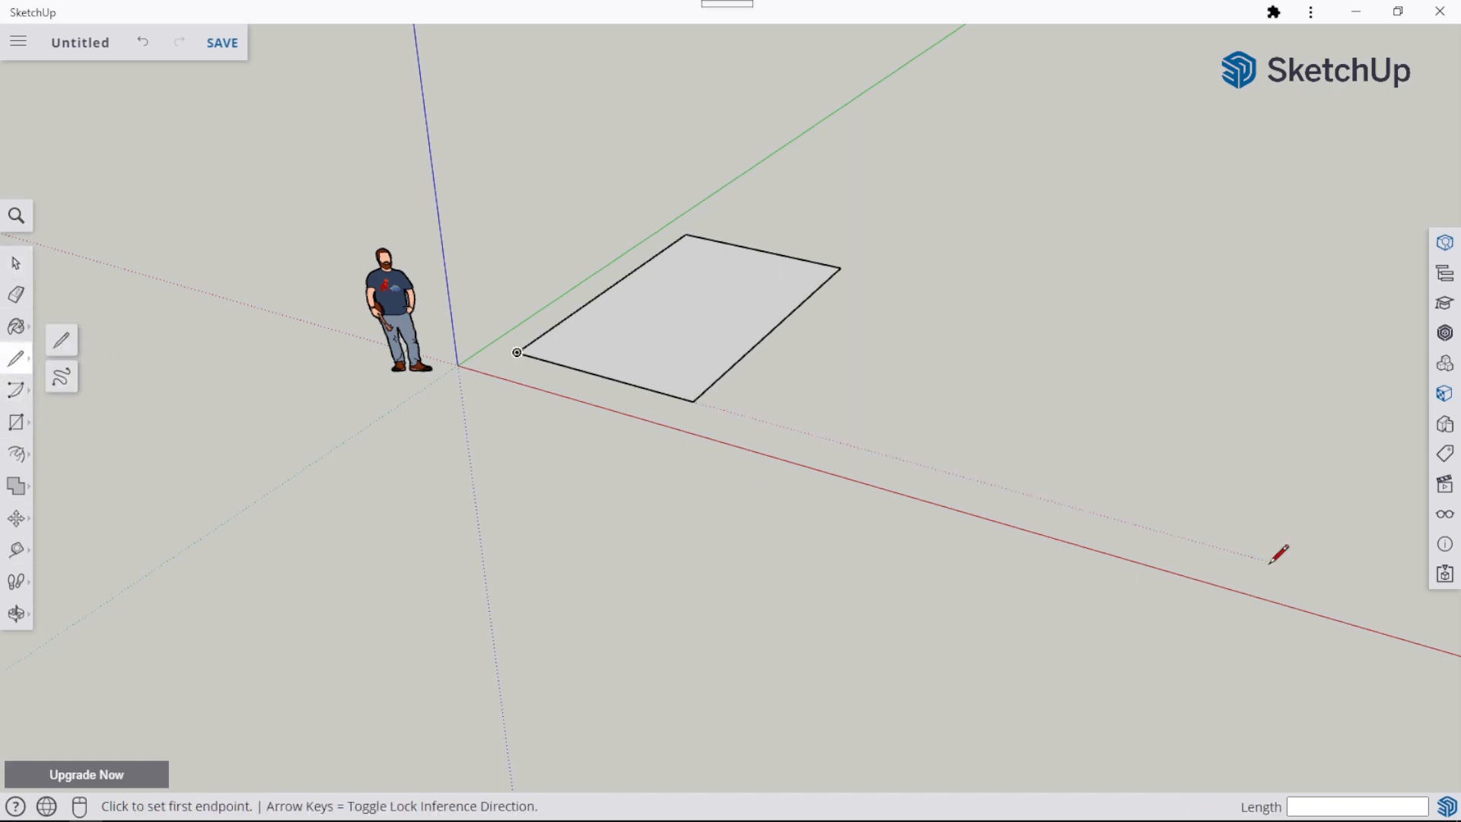
{"action": "left_click", "coordinate": [783, 426]}
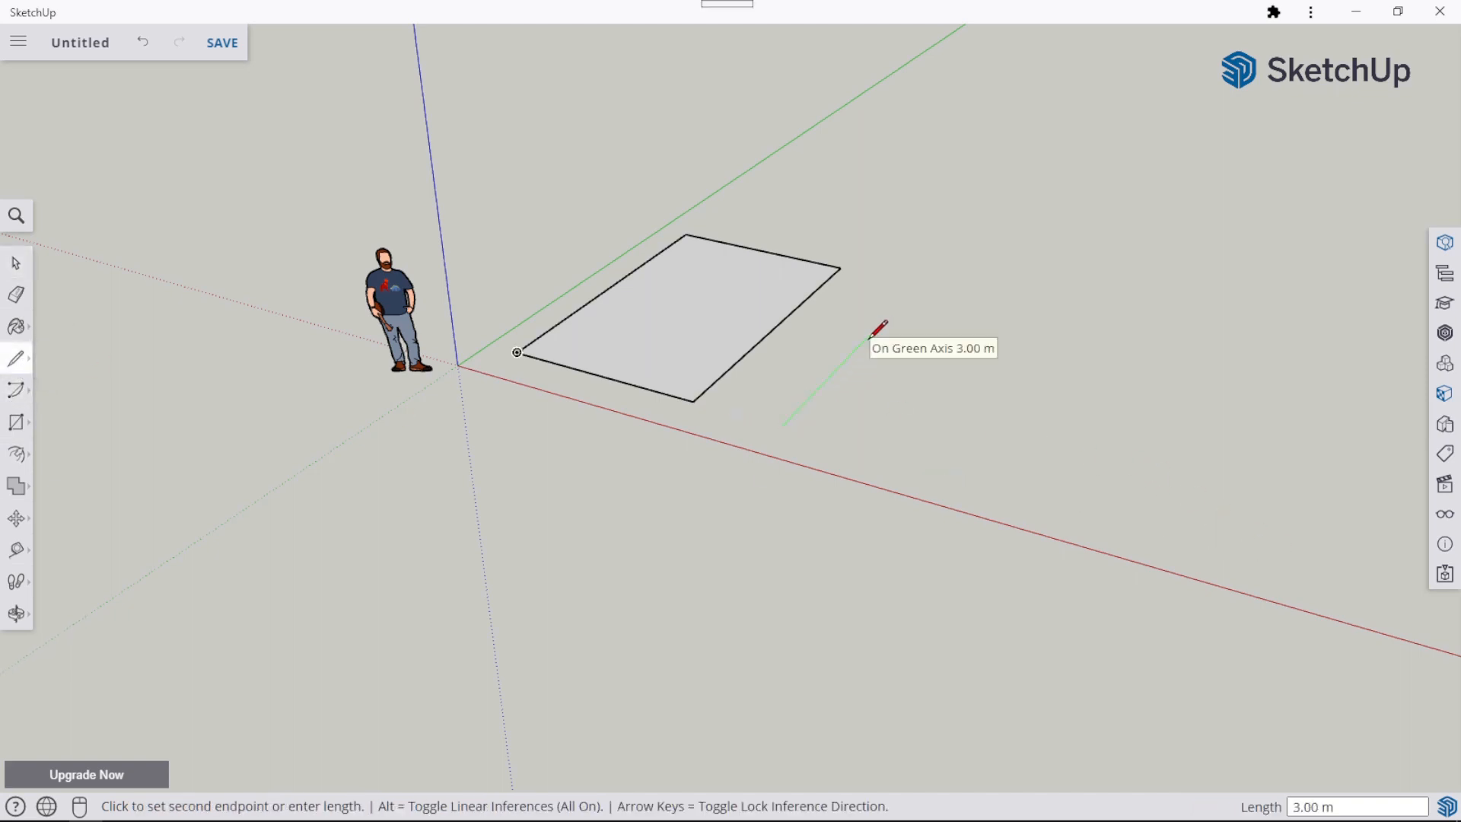
{"action": "left_click", "coordinate": [869, 334]}
{"action": "left_click", "coordinate": [987, 362]}
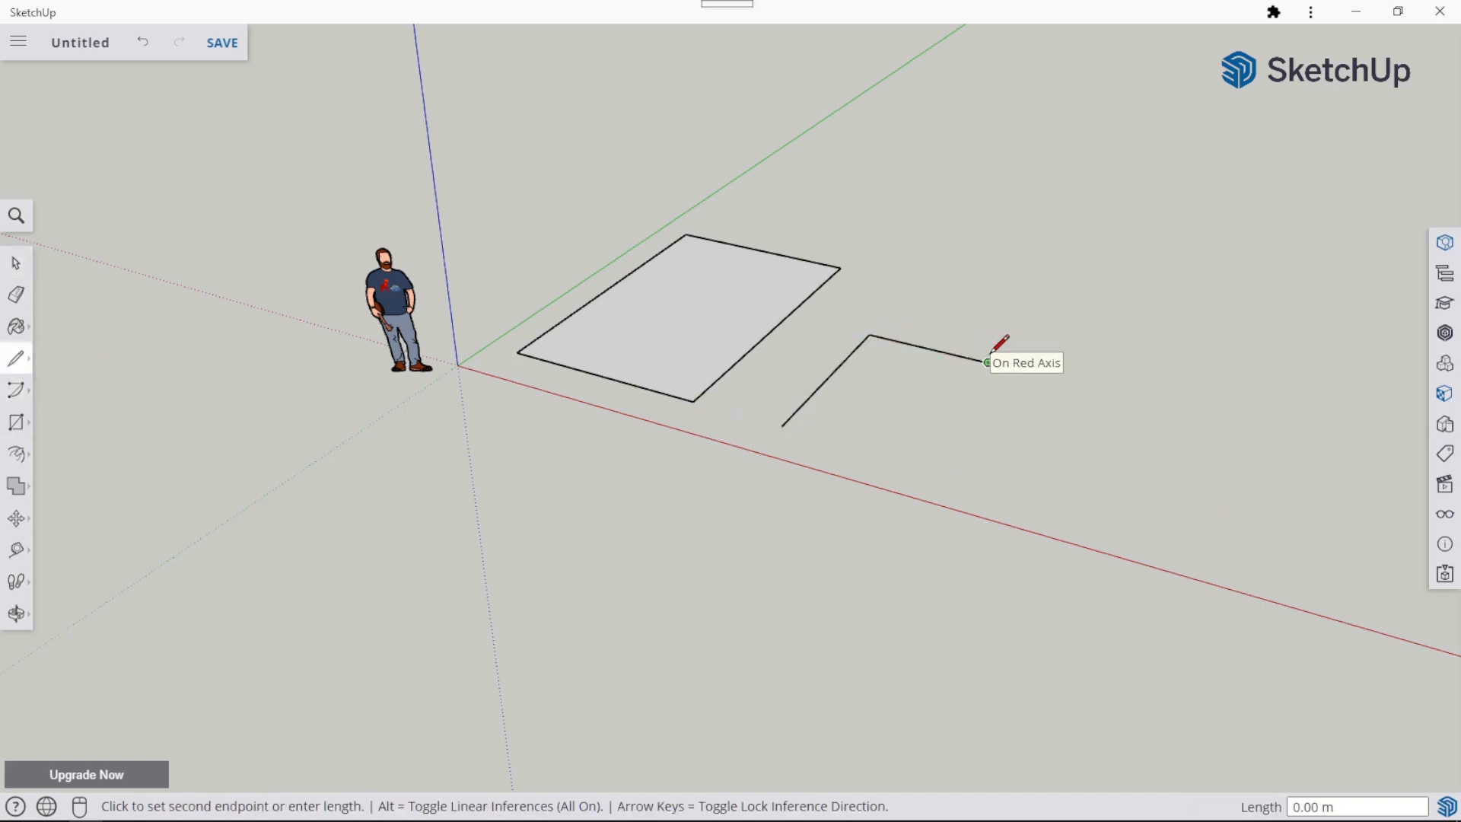
{"action": "left_click", "coordinate": [921, 455]}
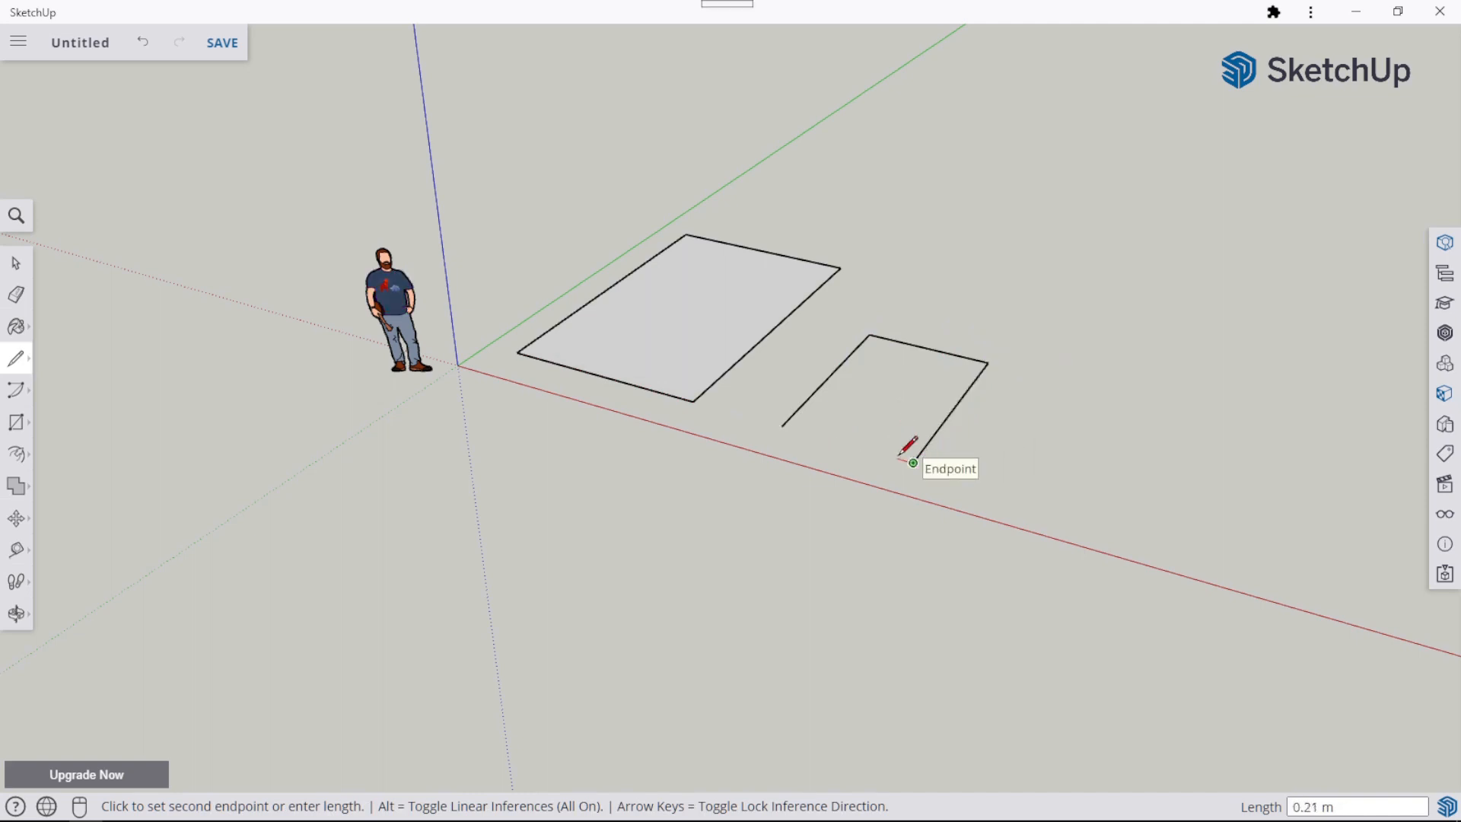
Add a short vertical edge of about 0.11 m at the open corner and connect it to the outline's starting point.
{"action": "scroll", "coordinate": [909, 455], "scroll_direction": "up", "scroll_amount": 2}
{"action": "scroll", "coordinate": [903, 453], "scroll_direction": "up", "scroll_amount": 2}
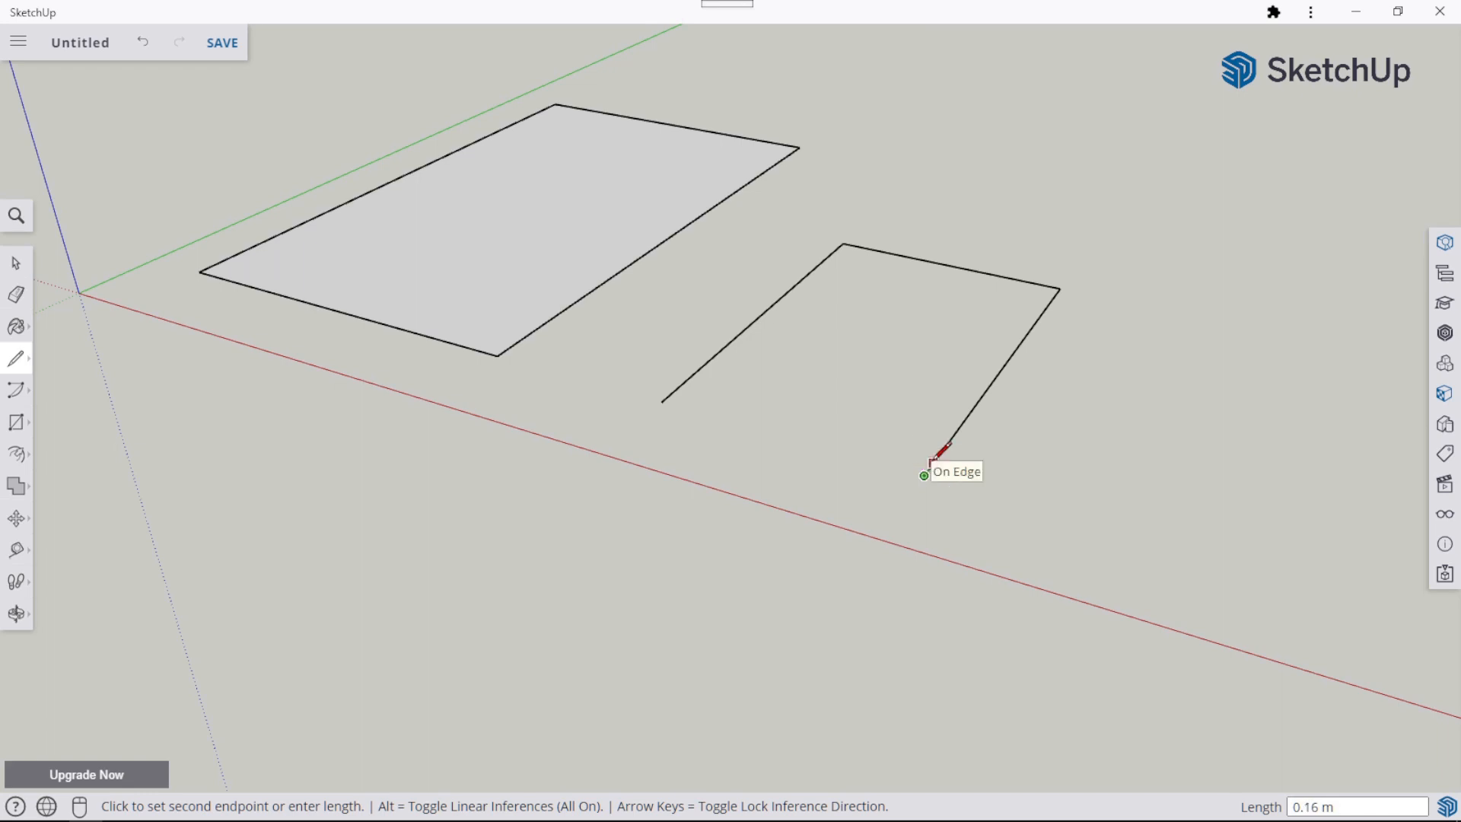
{"action": "scroll", "coordinate": [924, 475], "scroll_direction": "up", "scroll_amount": 2}
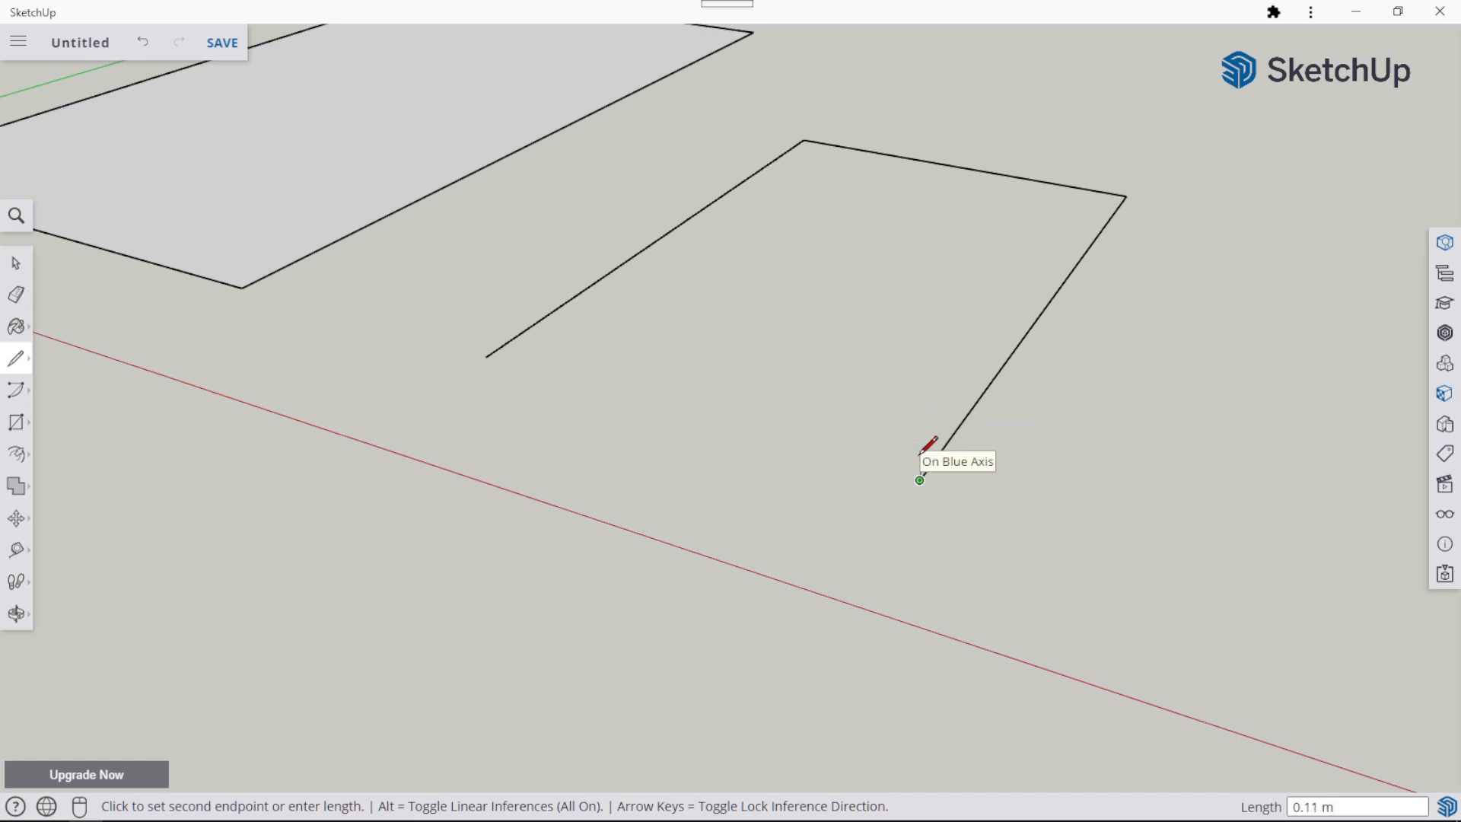
{"action": "left_click", "coordinate": [922, 452]}
{"action": "left_click", "coordinate": [486, 357]}
{"action": "key", "text": "Escape"}
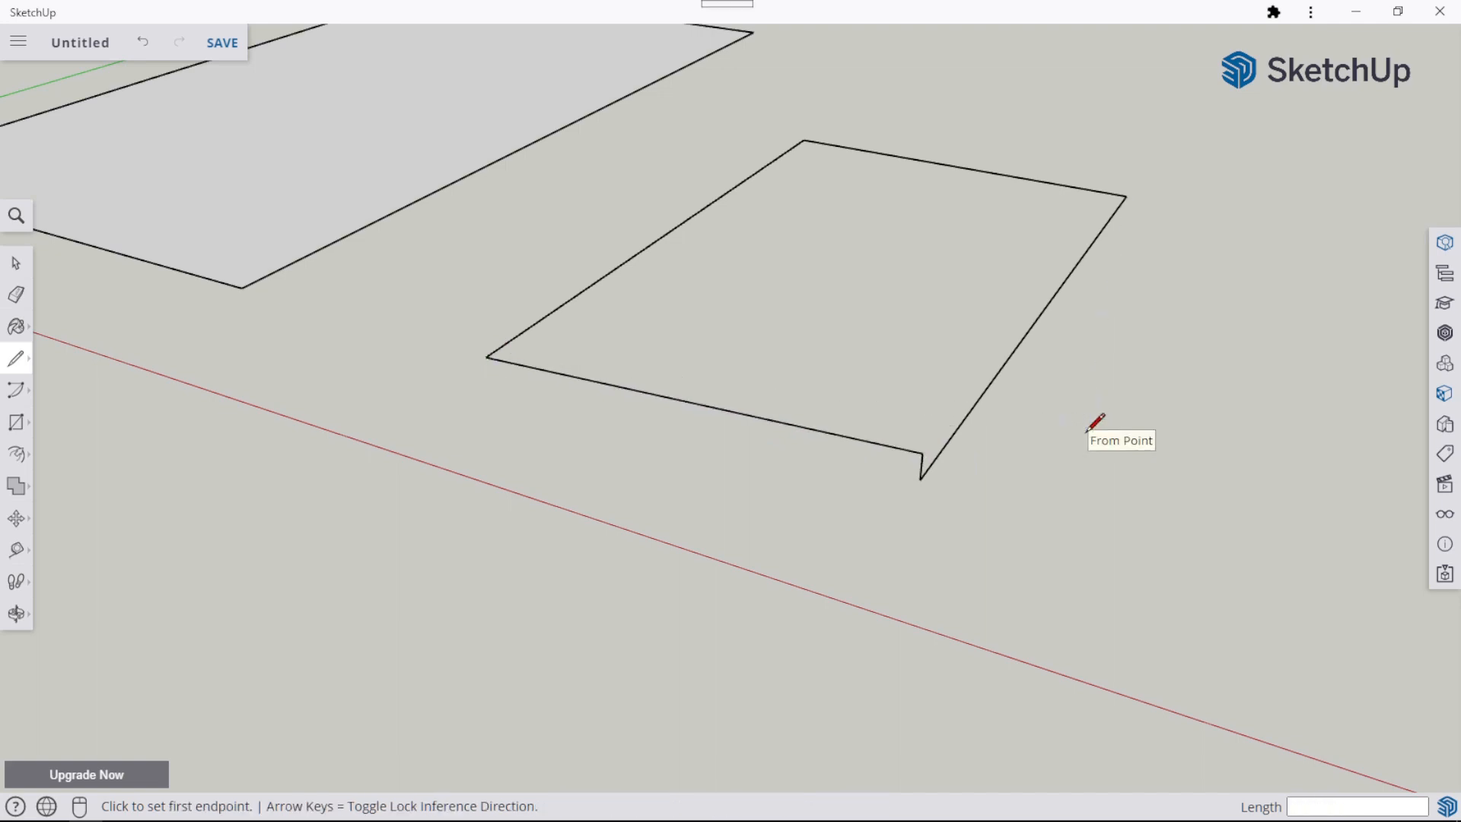
Zoom and orbit around the second outline to examine why it has no face, including its raised corner.
{"action": "scroll", "coordinate": [1003, 359], "scroll_direction": "down", "scroll_amount": 6}
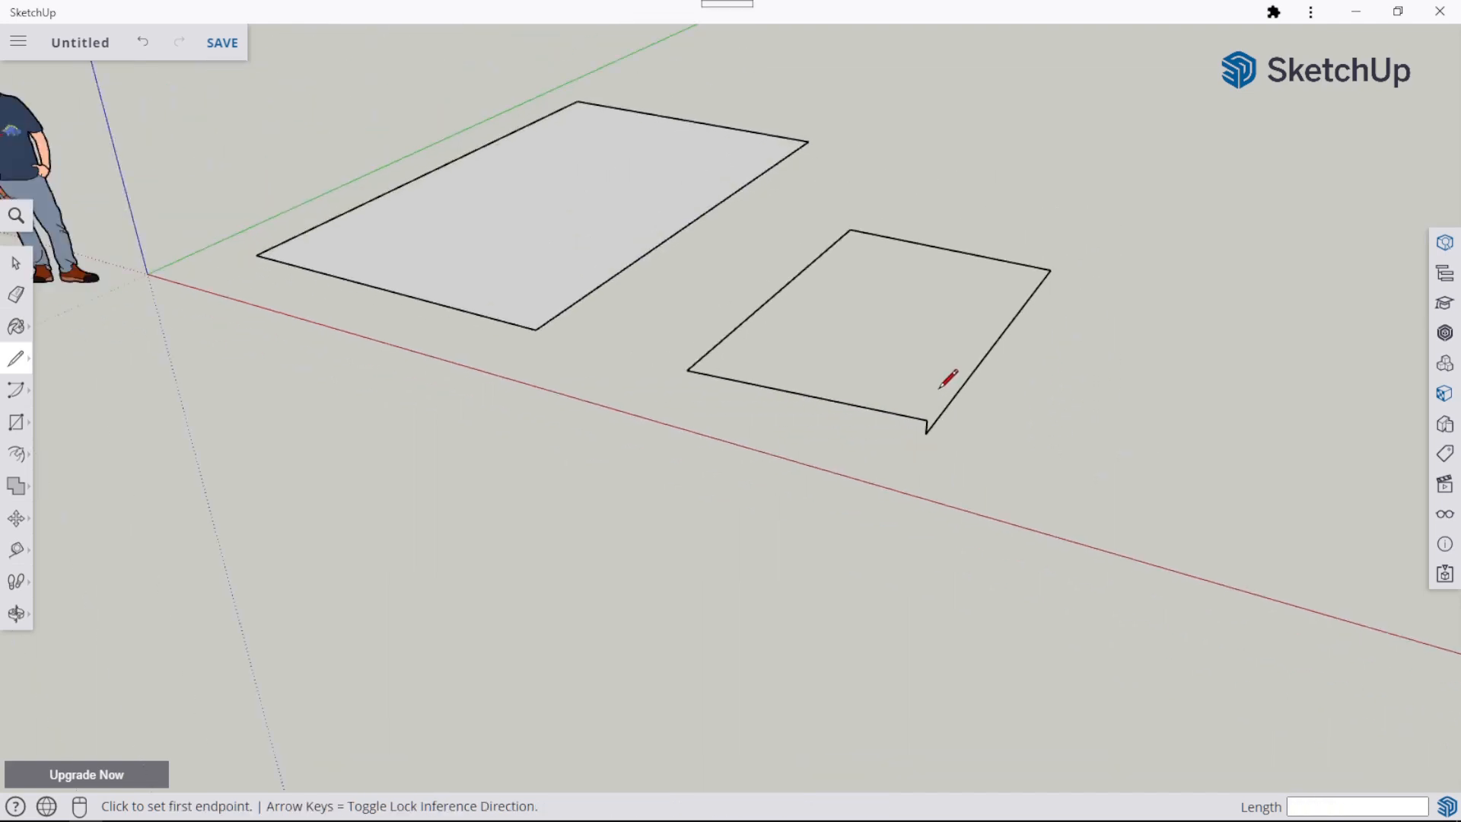
{"action": "scroll", "coordinate": [943, 380], "scroll_direction": "up", "scroll_amount": 4}
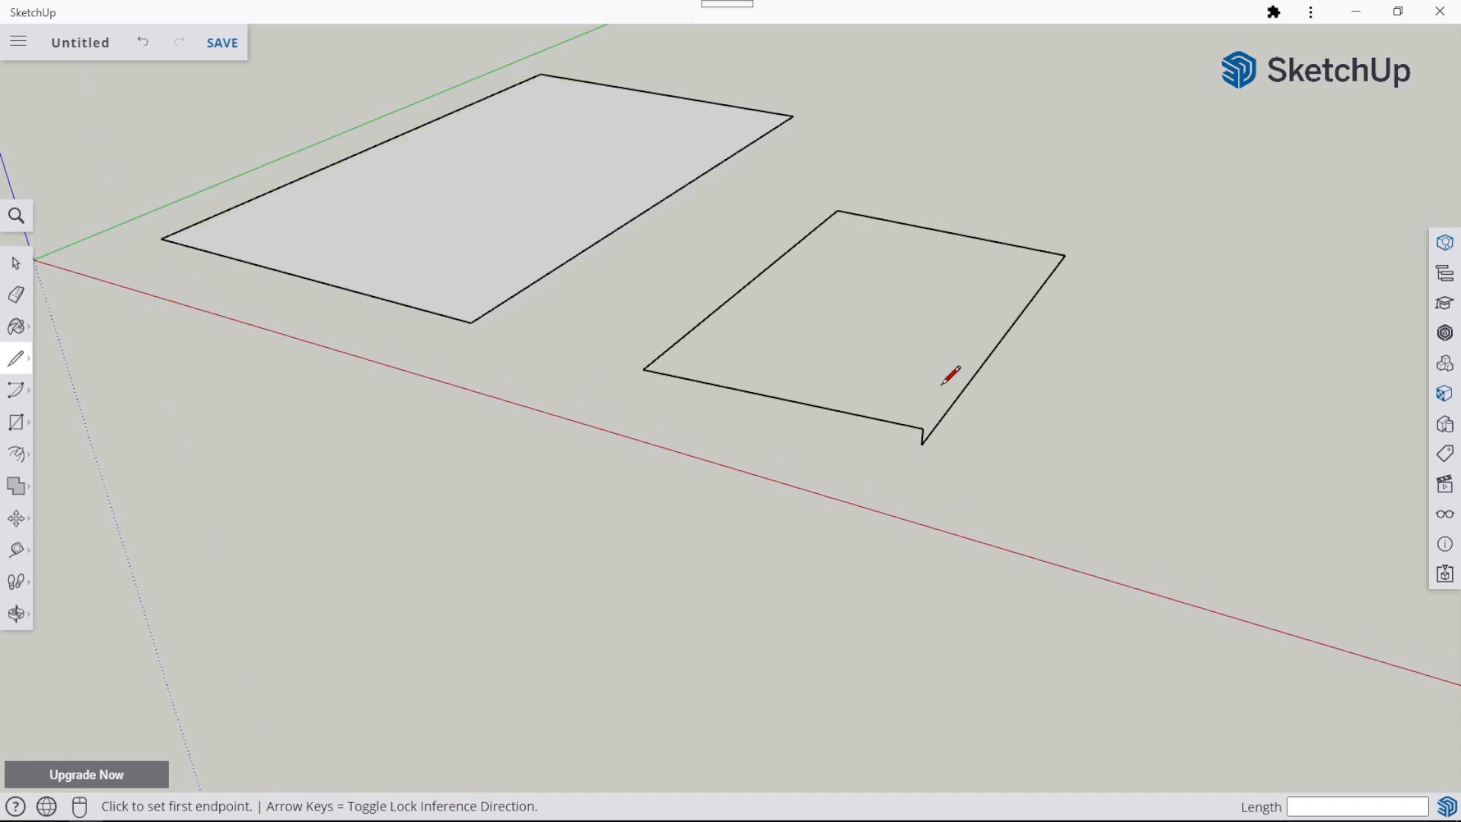
{"action": "mouse_move", "coordinate": [949, 376]}
{"action": "middle_mouse_down"}
{"action": "mouse_move", "coordinate": [874, 352]}
{"action": "mouse_move", "coordinate": [906, 315]}
{"action": "middle_mouse_up"}
{"action": "mouse_move", "coordinate": [1327, 319]}
{"action": "middle_mouse_down"}
{"action": "mouse_move", "coordinate": [1171, 362]}
{"action": "mouse_move", "coordinate": [1162, 320]}
{"action": "mouse_move", "coordinate": [1080, 316]}
{"action": "mouse_move", "coordinate": [1017, 391]}
{"action": "mouse_move", "coordinate": [678, 375]}
{"action": "mouse_move", "coordinate": [652, 329]}
{"action": "mouse_move", "coordinate": [1014, 392]}
{"action": "mouse_move", "coordinate": [1047, 378]}
{"action": "middle_mouse_up"}
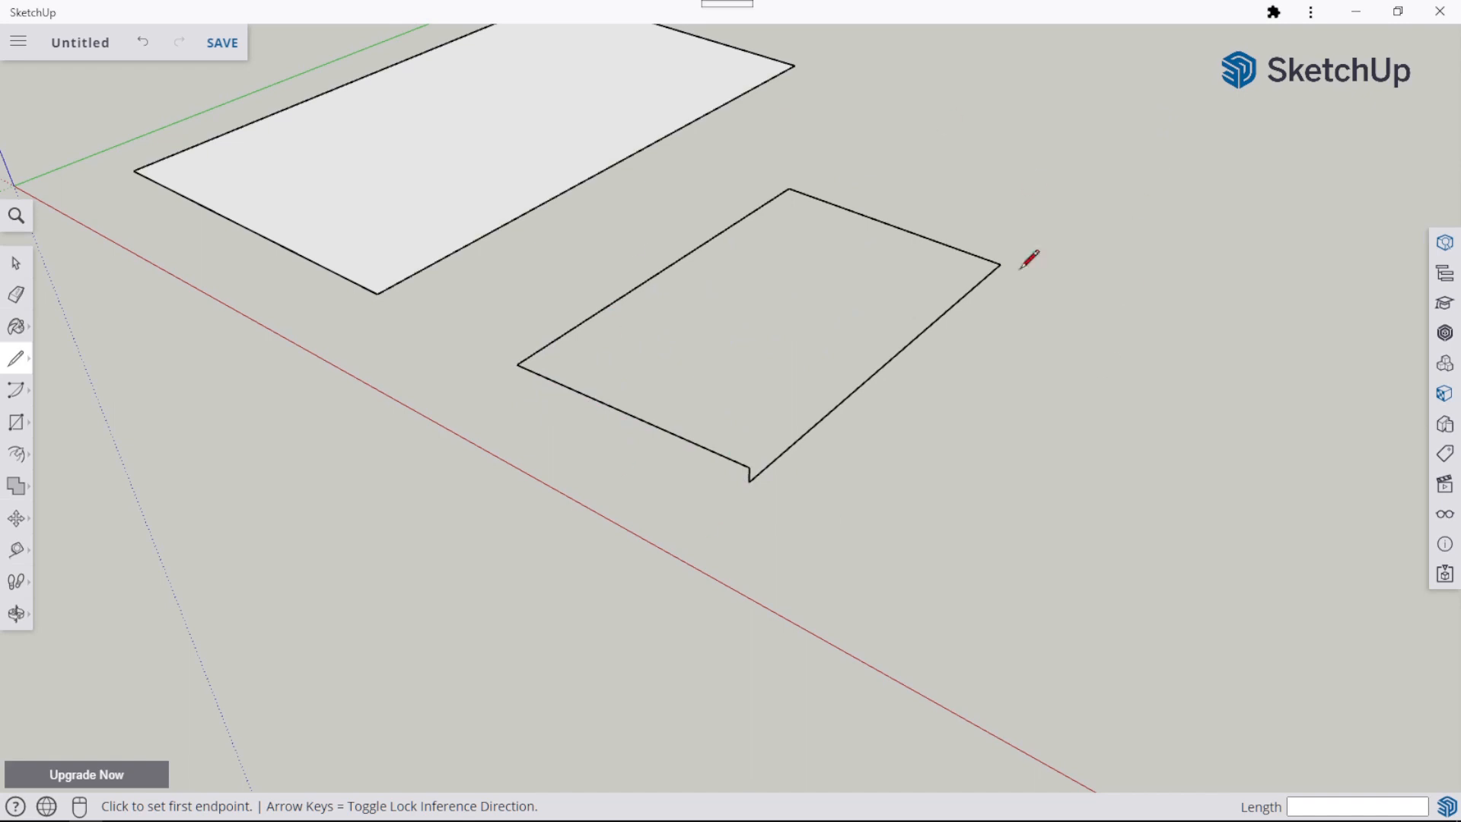
{"action": "scroll", "coordinate": [1216, 175], "scroll_direction": "down", "scroll_amount": 1}
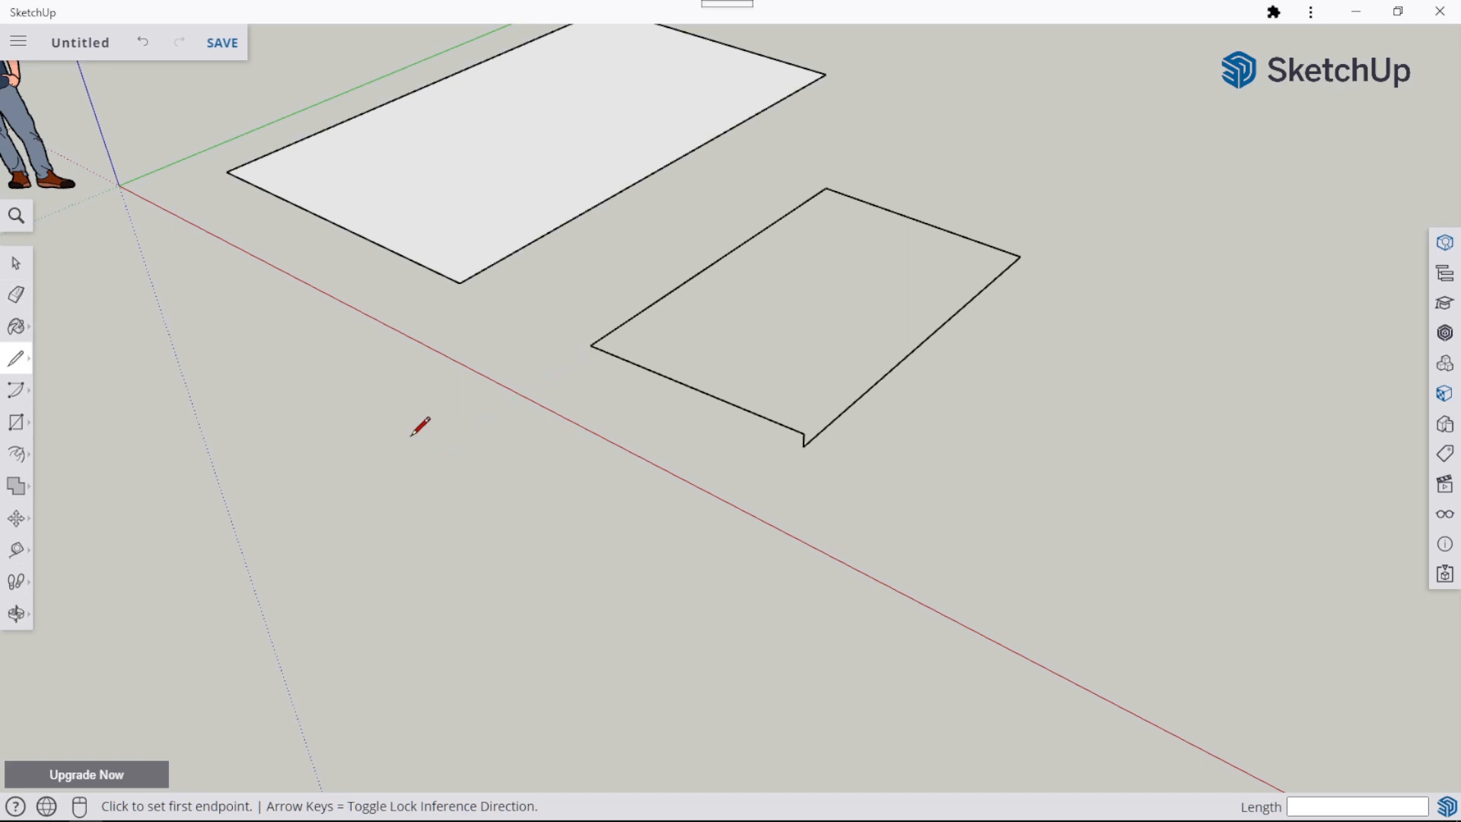
Erase all edges of the second outline with the Eraser, and undo the erasure.
{"action": "key", "text": "e"}
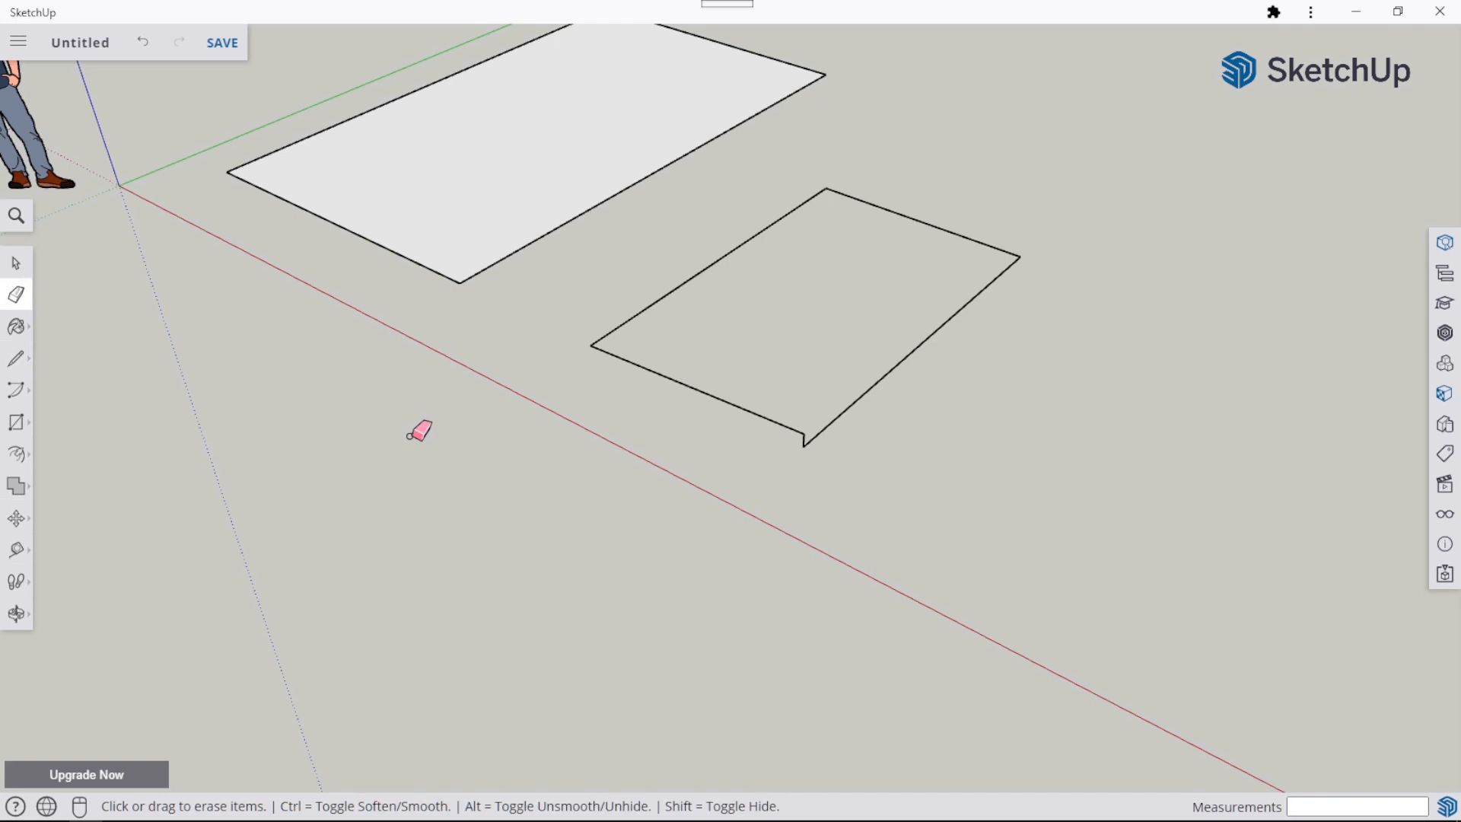
{"action": "left_click", "coordinate": [669, 382]}
{"action": "mouse_move", "coordinate": [668, 382]}
{"action": "left_mouse_down"}
{"action": "mouse_move", "coordinate": [702, 345]}
{"action": "mouse_move", "coordinate": [693, 421]}
{"action": "mouse_move", "coordinate": [862, 395]}
{"action": "mouse_move", "coordinate": [968, 259]}
{"action": "mouse_move", "coordinate": [876, 230]}
{"action": "mouse_move", "coordinate": [733, 229]}
{"action": "left_mouse_up"}
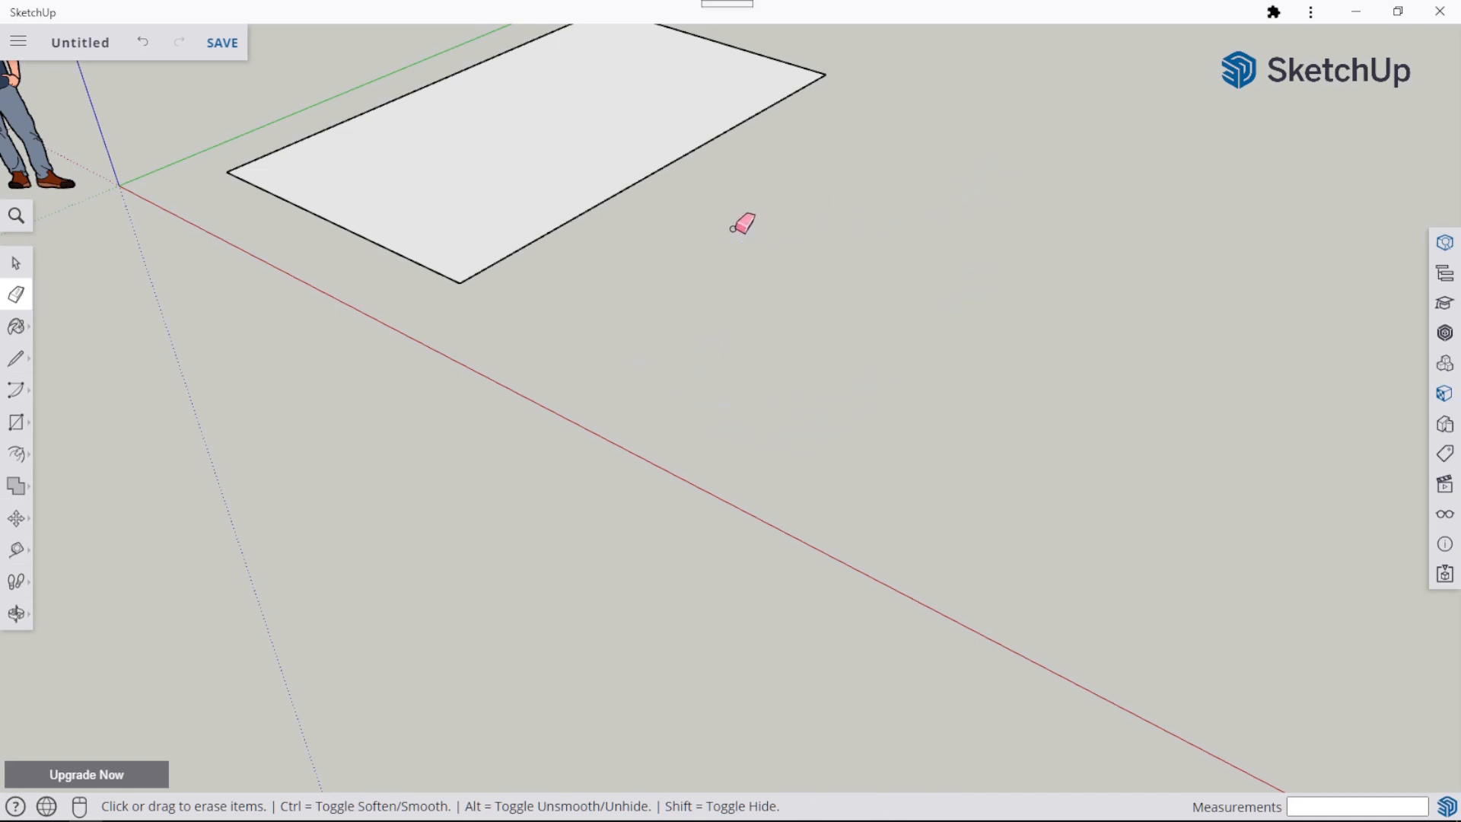
{"action": "scroll", "coordinate": [845, 233], "scroll_direction": "down", "scroll_amount": 4}
{"action": "mouse_move", "coordinate": [844, 235]}
{"action": "middle_mouse_down"}
{"action": "mouse_move", "coordinate": [693, 360]}
{"action": "mouse_move", "coordinate": [836, 290]}
{"action": "middle_mouse_up"}
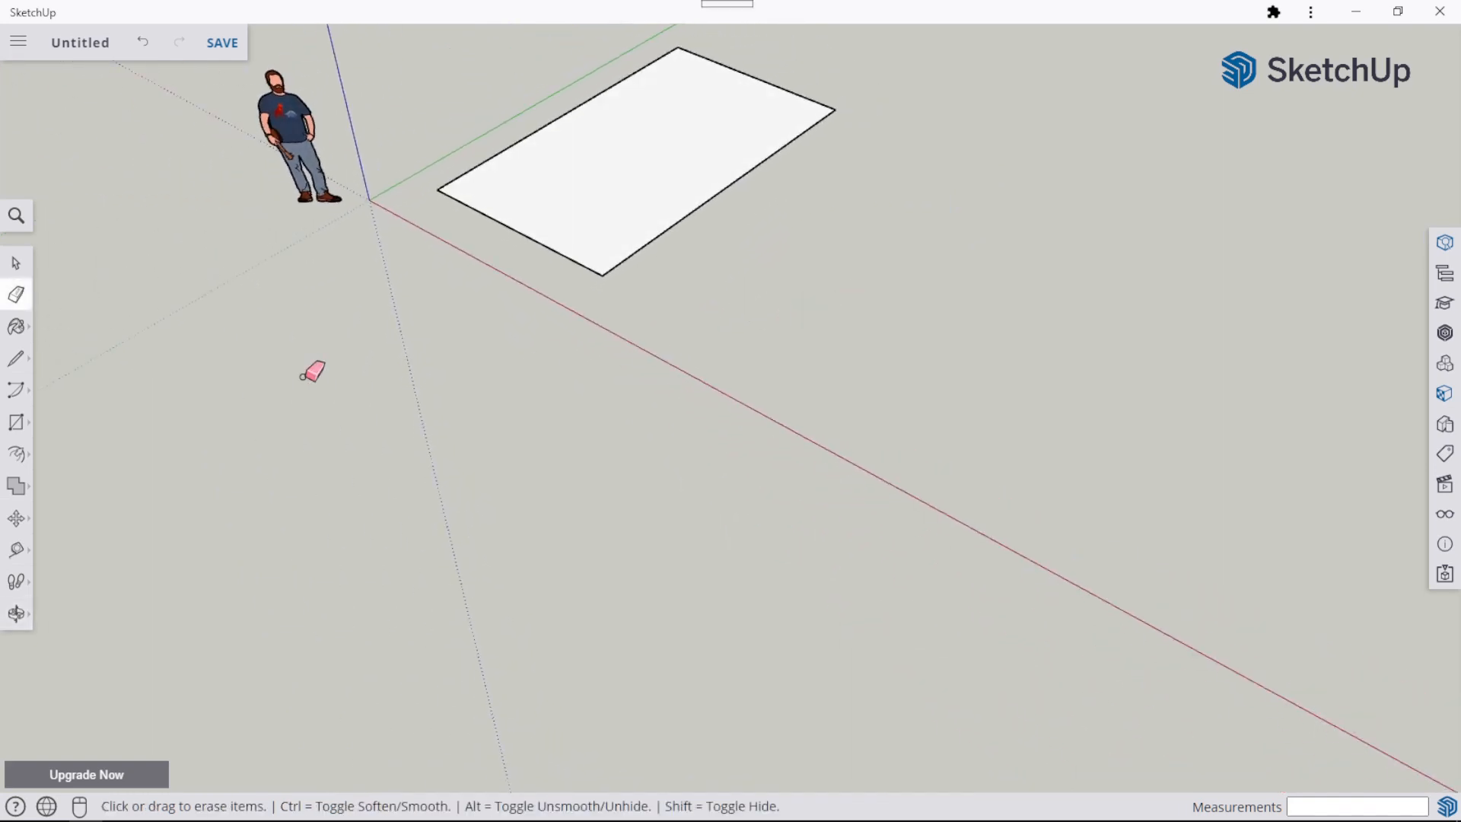
{"action": "left_click", "coordinate": [143, 43]}
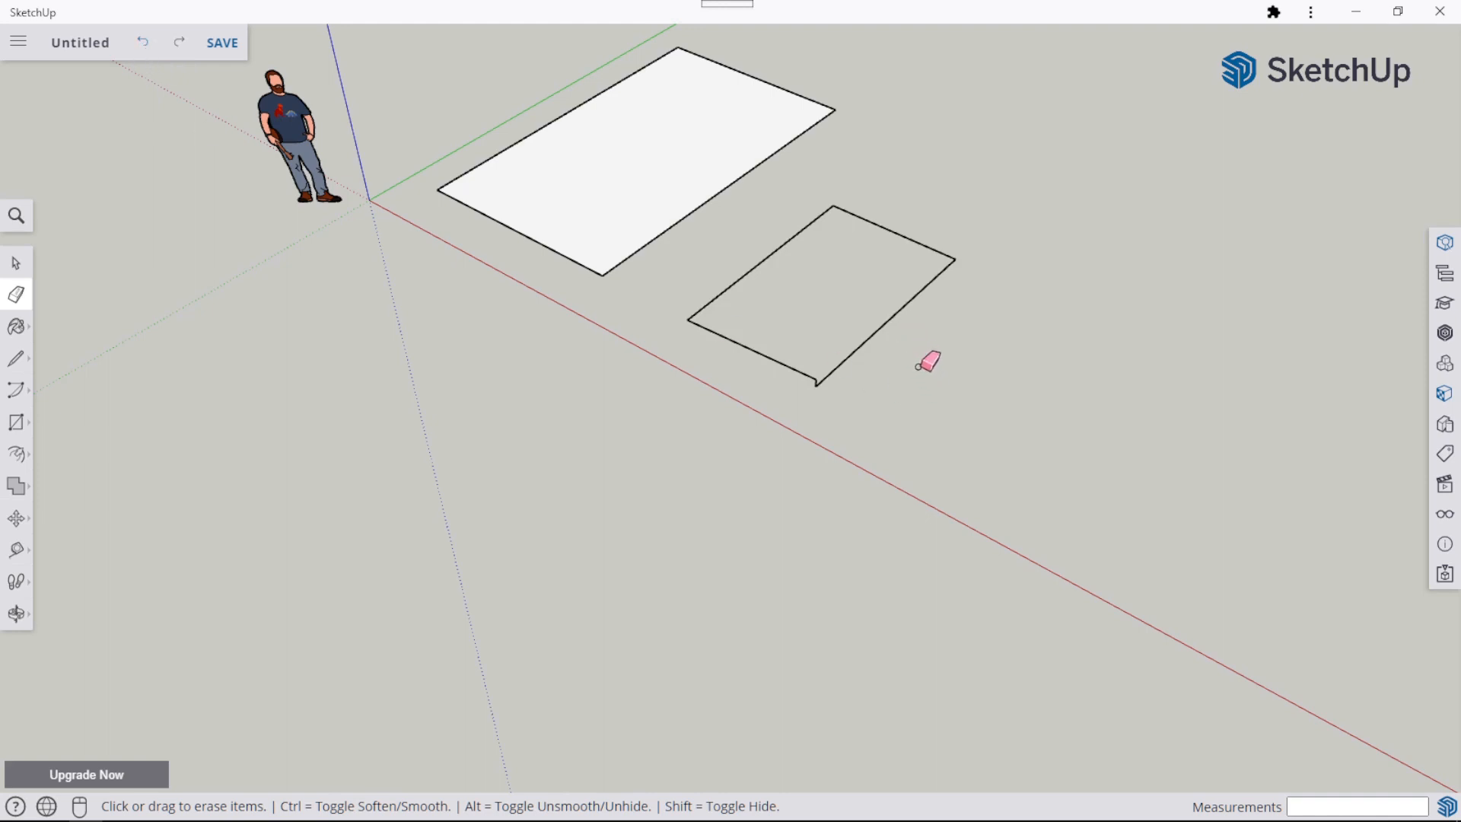
Erase only the second outline's long edge farthest from the filled rectangle and return to the Select tool.
{"action": "left_click", "coordinate": [883, 319]}
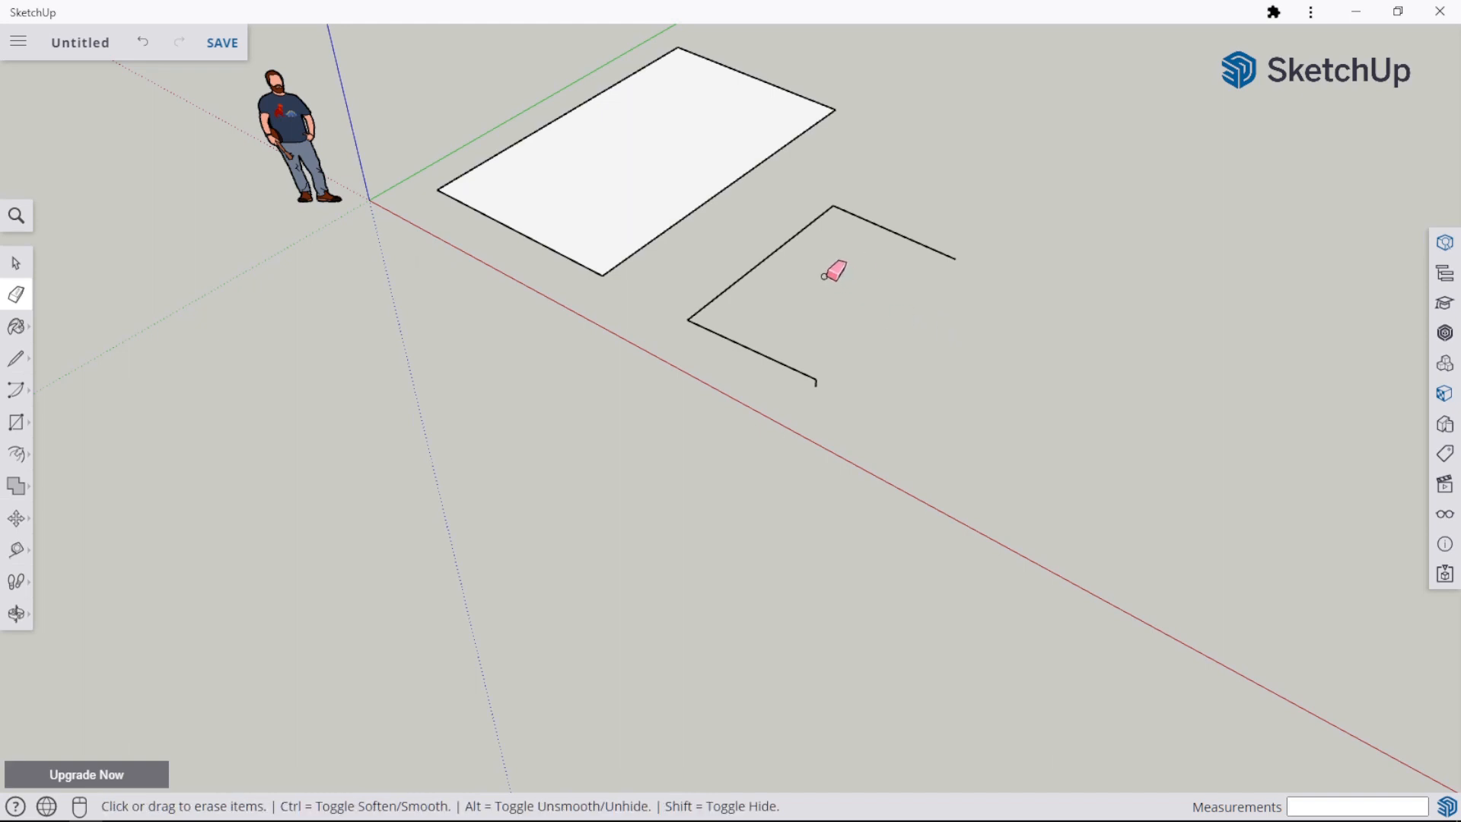
{"action": "left_click", "coordinate": [19, 268]}
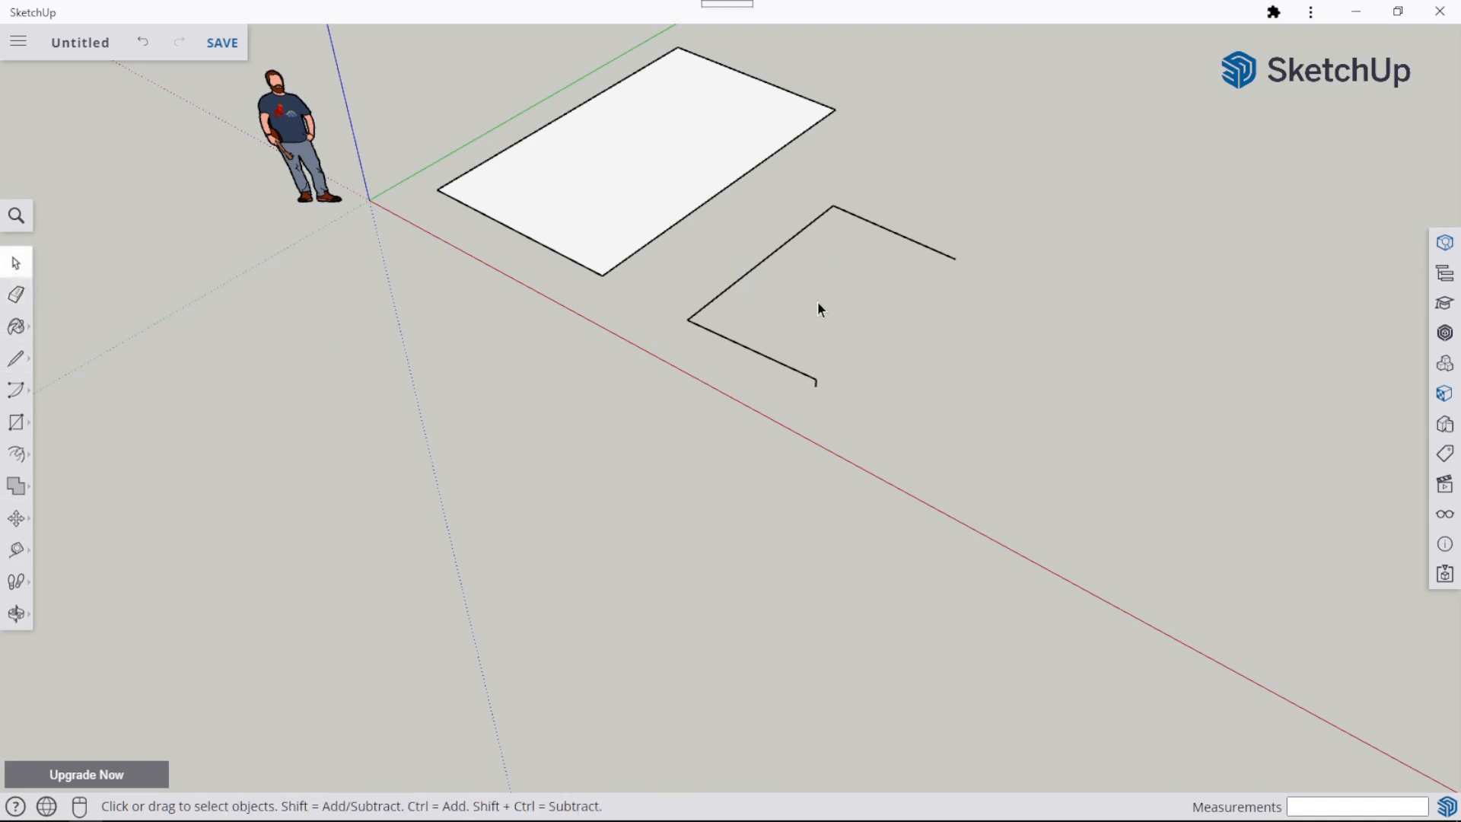
Erase the second outline's remaining long edge, the one nearest the filled rectangle.
{"action": "key", "text": "e"}
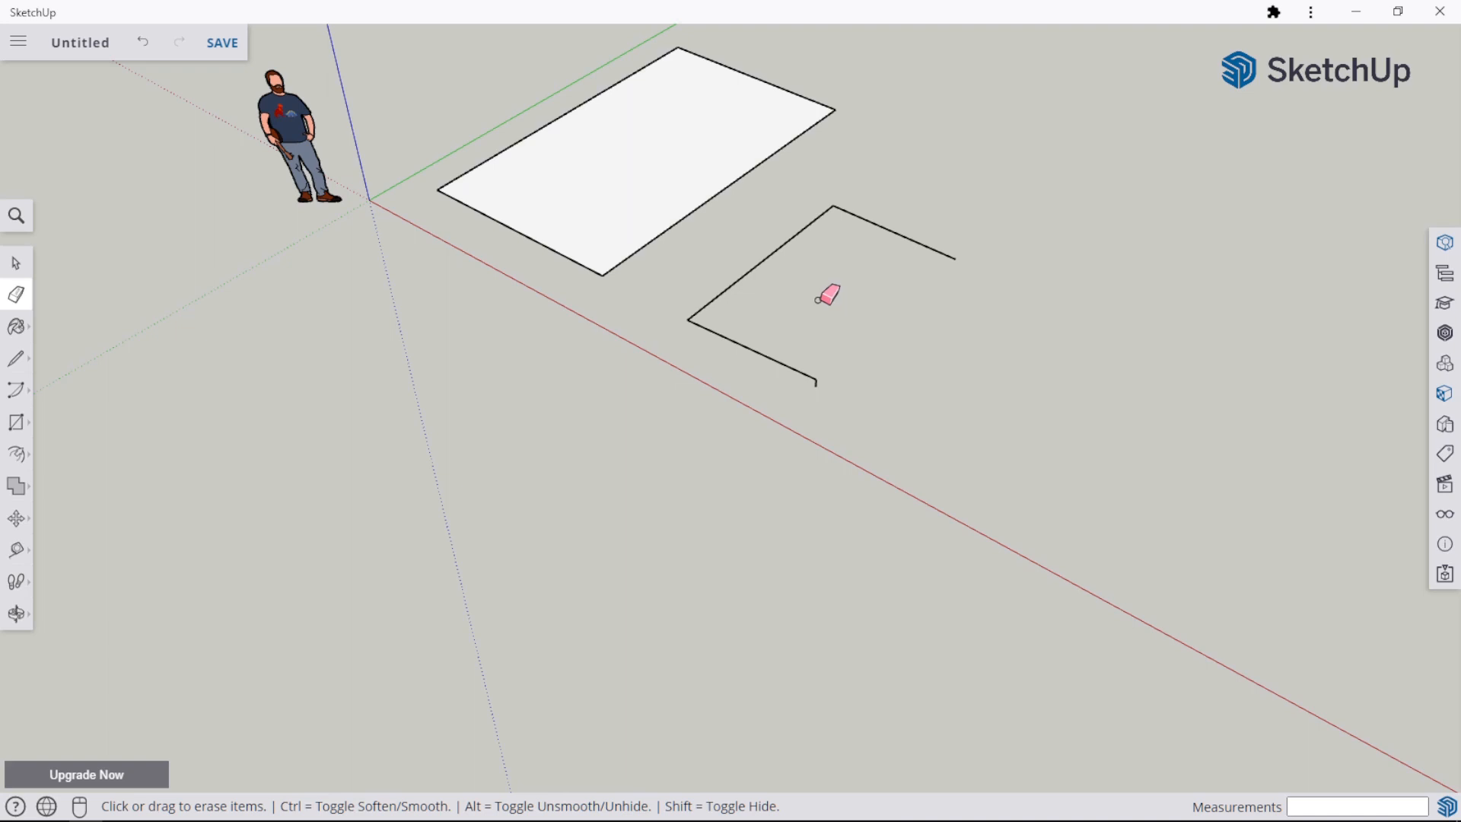
{"action": "left_click_drag", "start_coordinate": [792, 244], "coordinate": [762, 234]}
{"action": "left_click", "coordinate": [762, 232]}
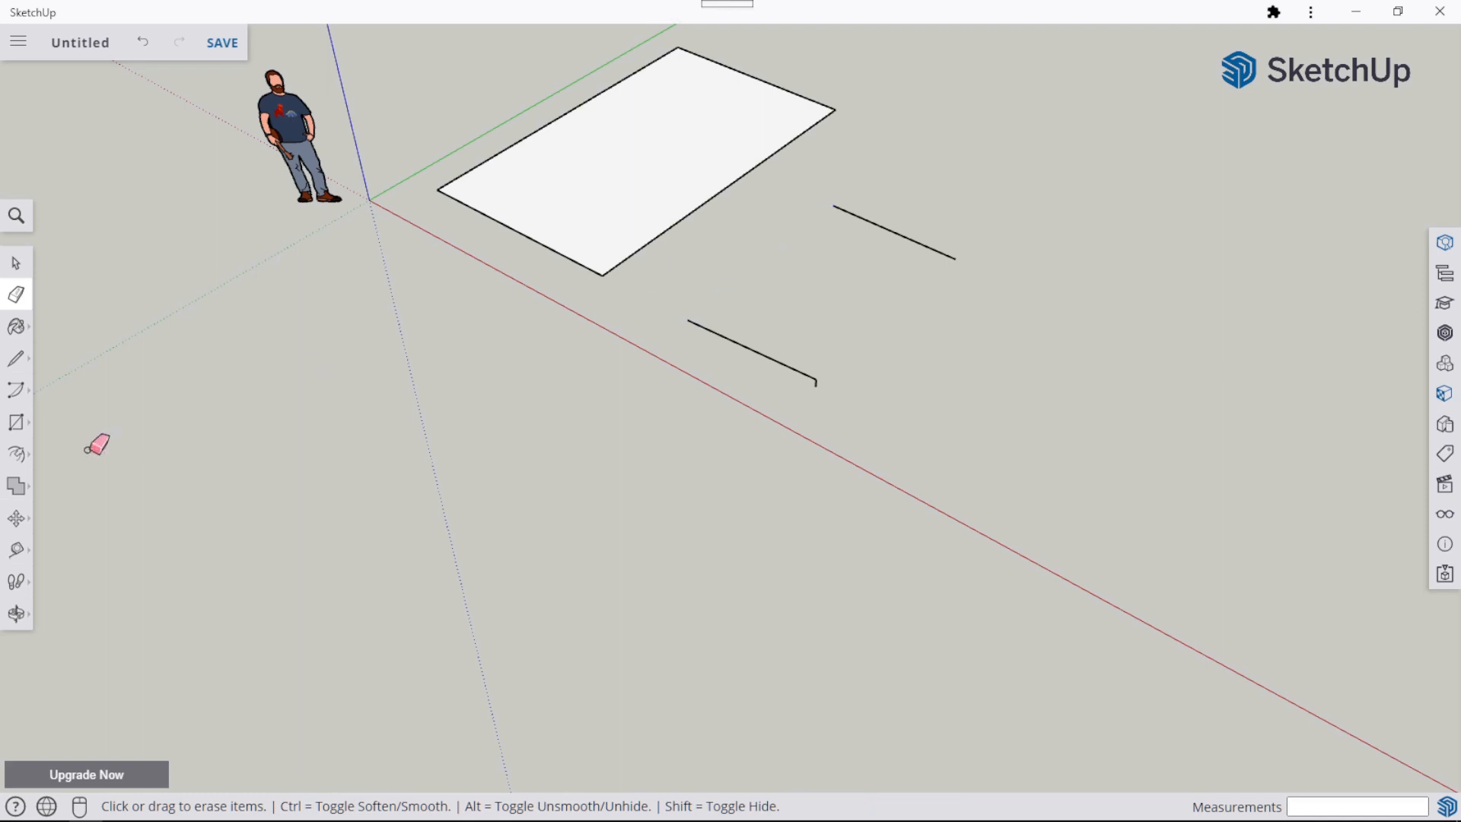
Practise window and crossing selections around the second outline's leftover edges, and delete all of them.
{"action": "scroll", "coordinate": [42, 333], "scroll_direction": "down", "scroll_amount": 1}
{"action": "middle_click_drag", "start_coordinate": [493, 401], "coordinate": [866, 490]}
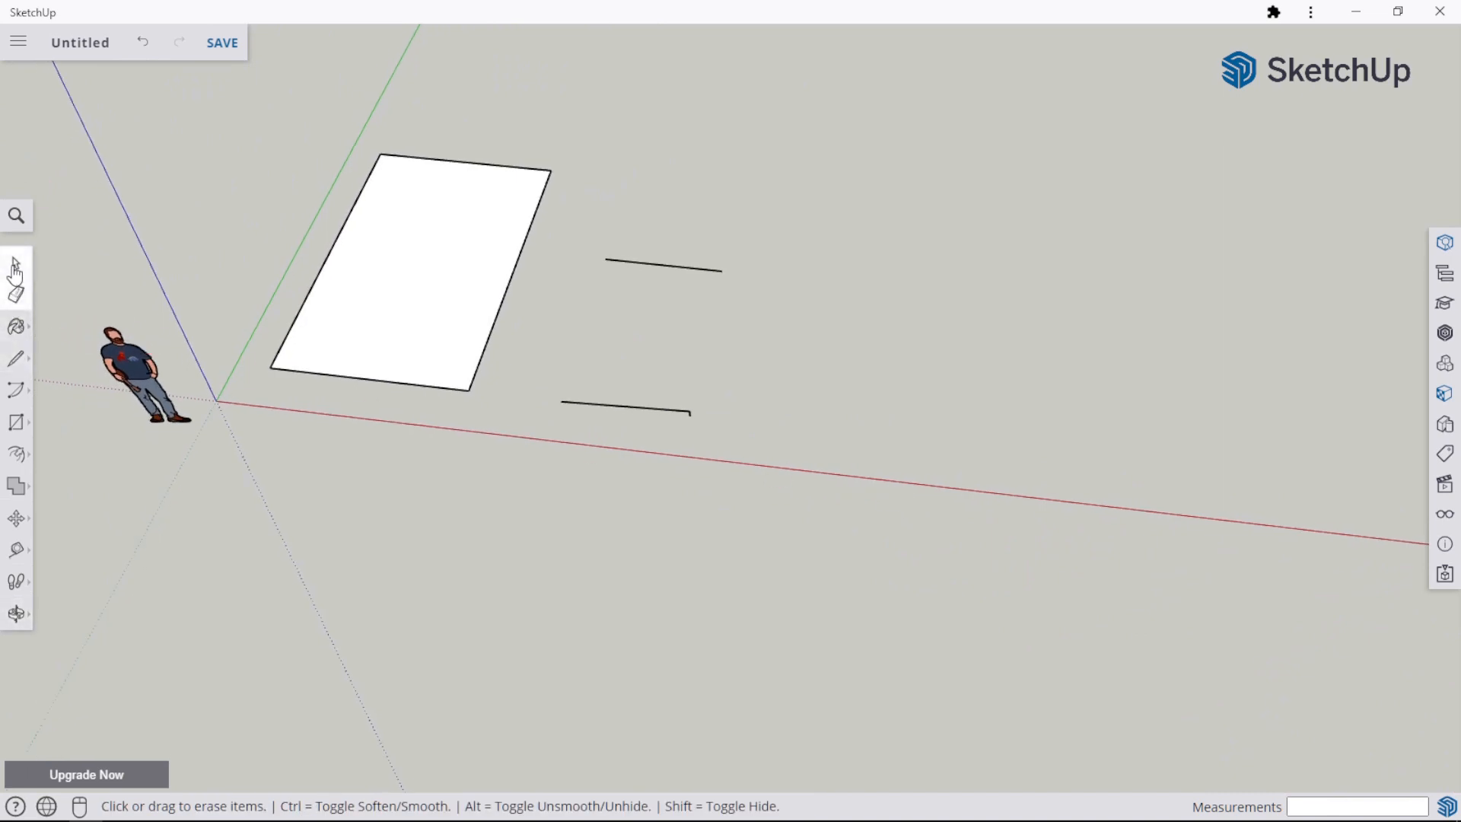
{"action": "left_click", "coordinate": [15, 265]}
{"action": "left_click_drag", "start_coordinate": [562, 230], "coordinate": [800, 465]}
{"action": "left_click", "coordinate": [887, 378]}
{"action": "left_click", "coordinate": [799, 413]}
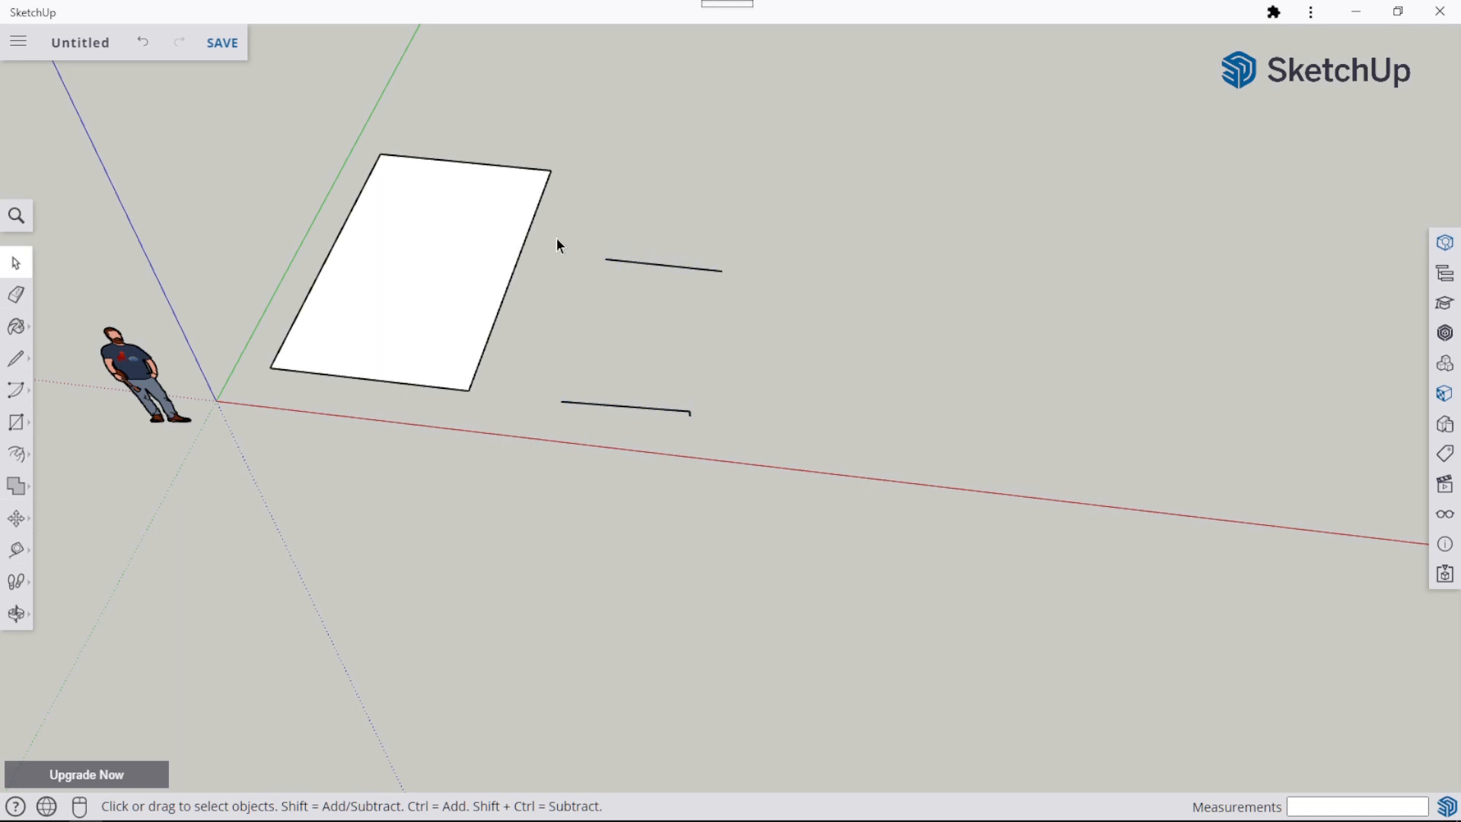
{"action": "left_click_drag", "start_coordinate": [546, 236], "coordinate": [705, 427]}
{"action": "left_click", "coordinate": [792, 426]}
{"action": "left_click_drag", "start_coordinate": [783, 438], "coordinate": [593, 237]}
{"action": "key", "text": "Delete"}
Draw two connected edges with the Line tool beside the filled rectangle, starting in line with its short edge nearest the red axis.
{"action": "left_click", "coordinate": [17, 369]}
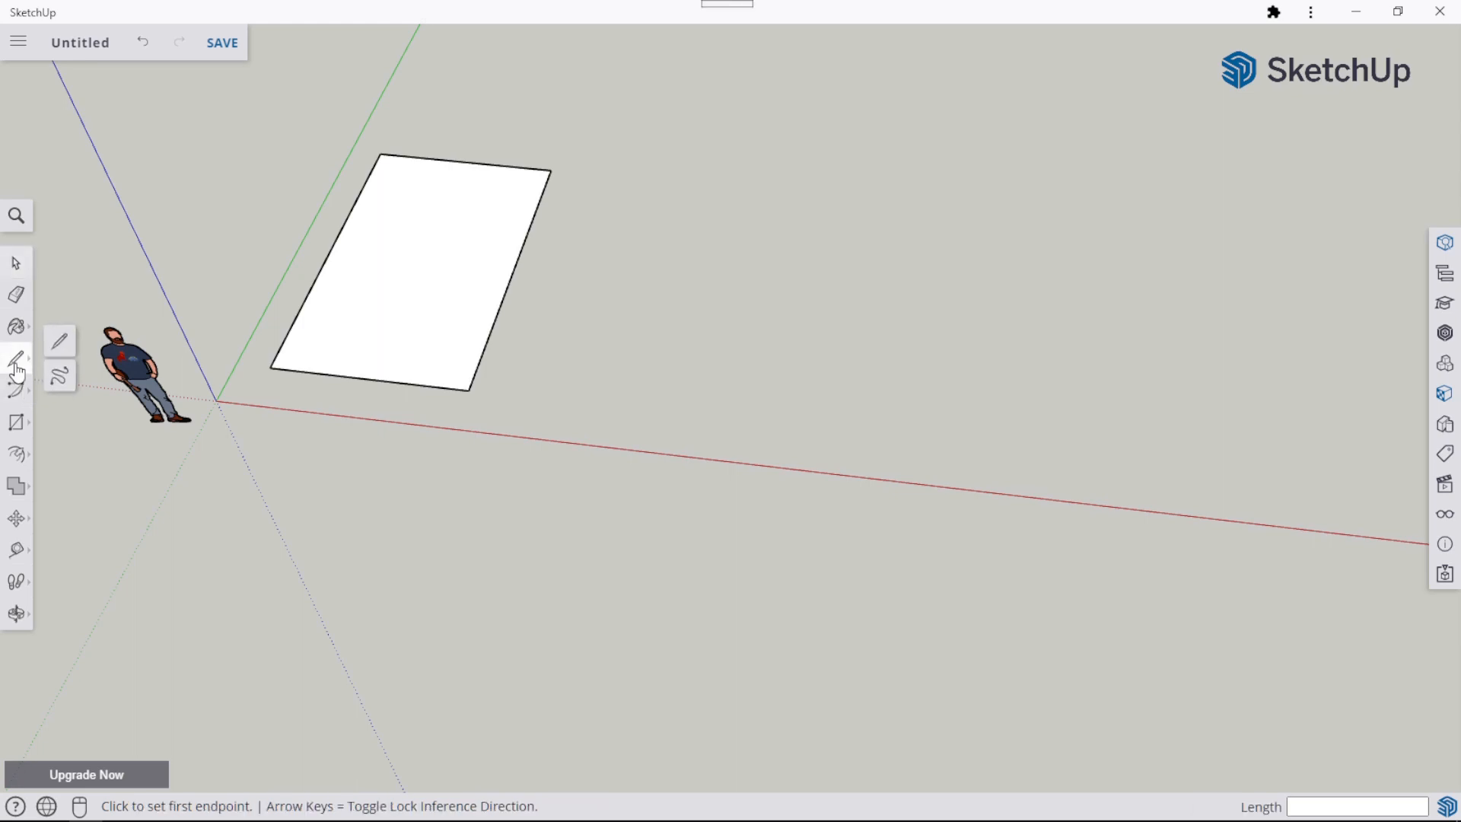
{"action": "left_click", "coordinate": [62, 343]}
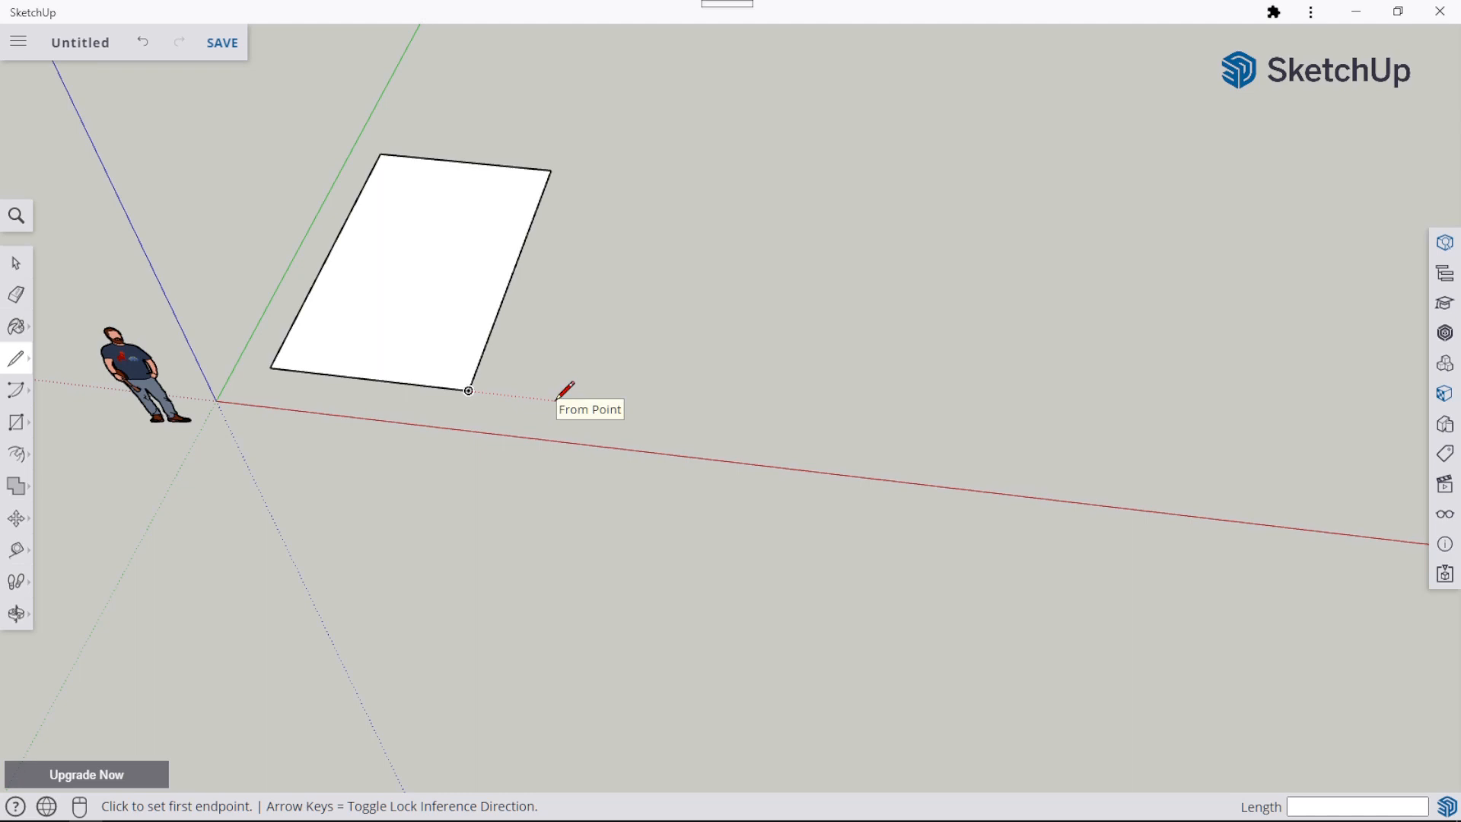
{"action": "left_click", "coordinate": [557, 399]}
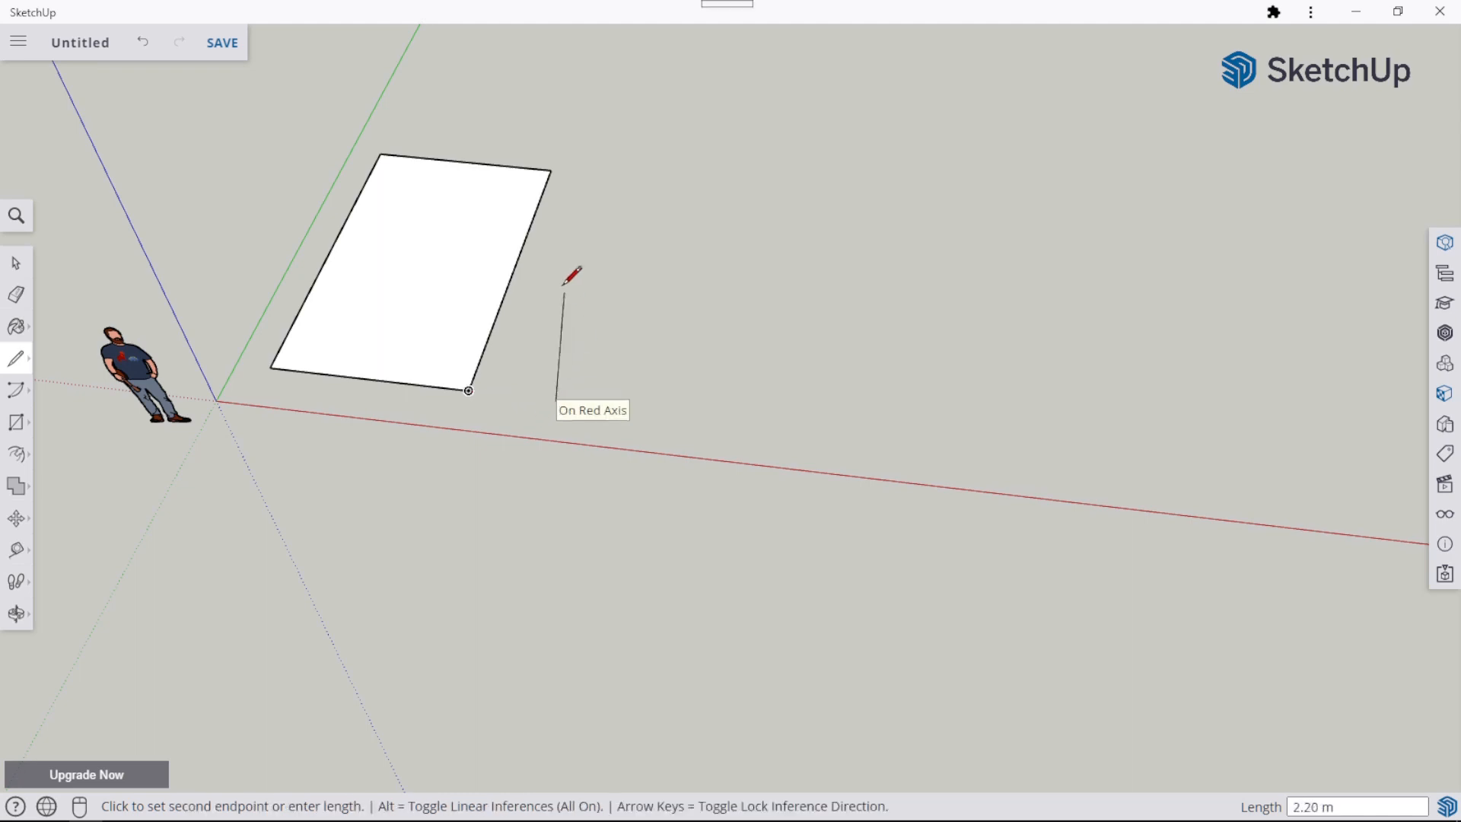
{"action": "left_click", "coordinate": [603, 247]}
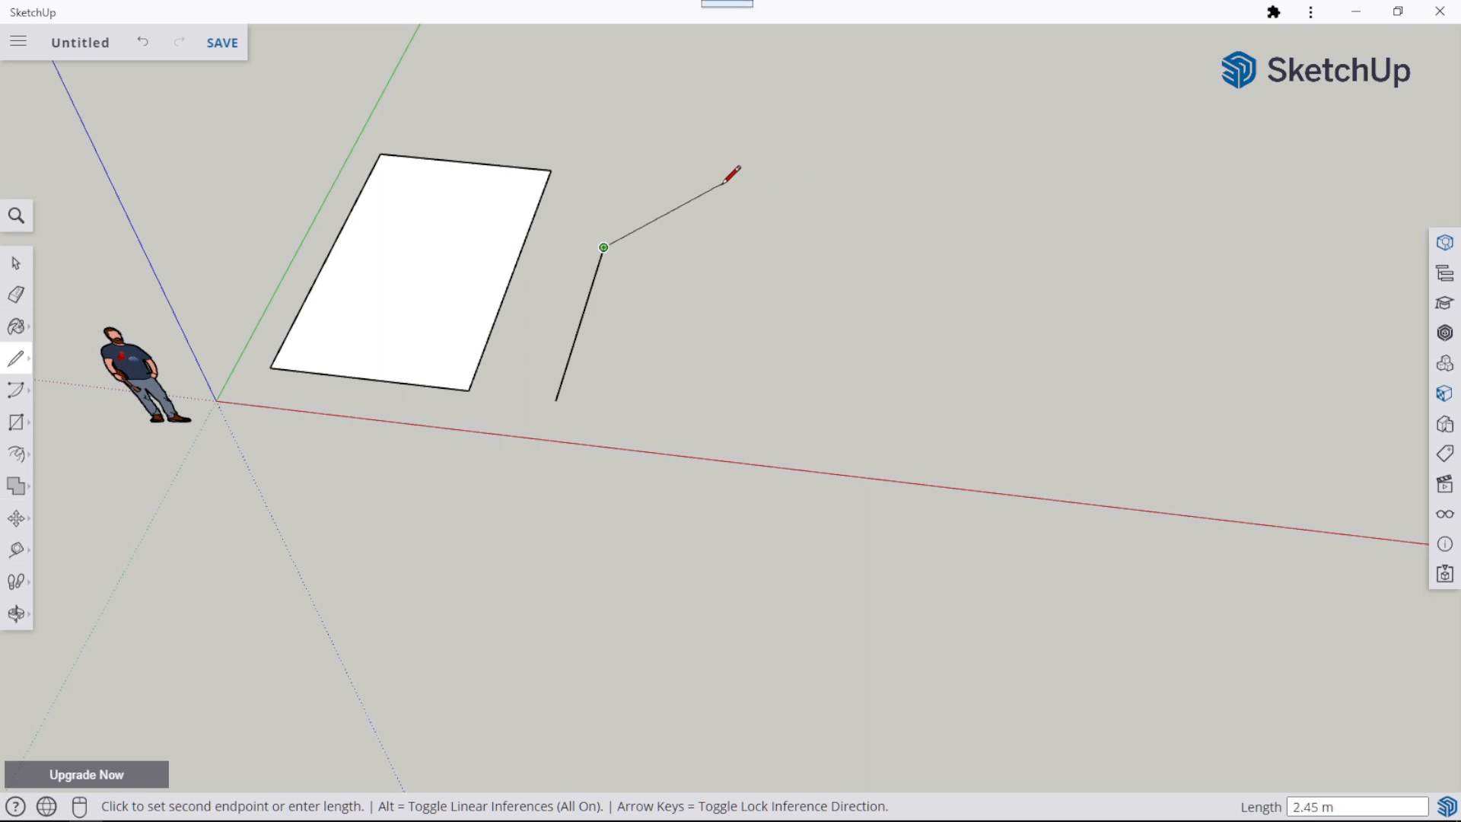
{"action": "left_click", "coordinate": [670, 205]}
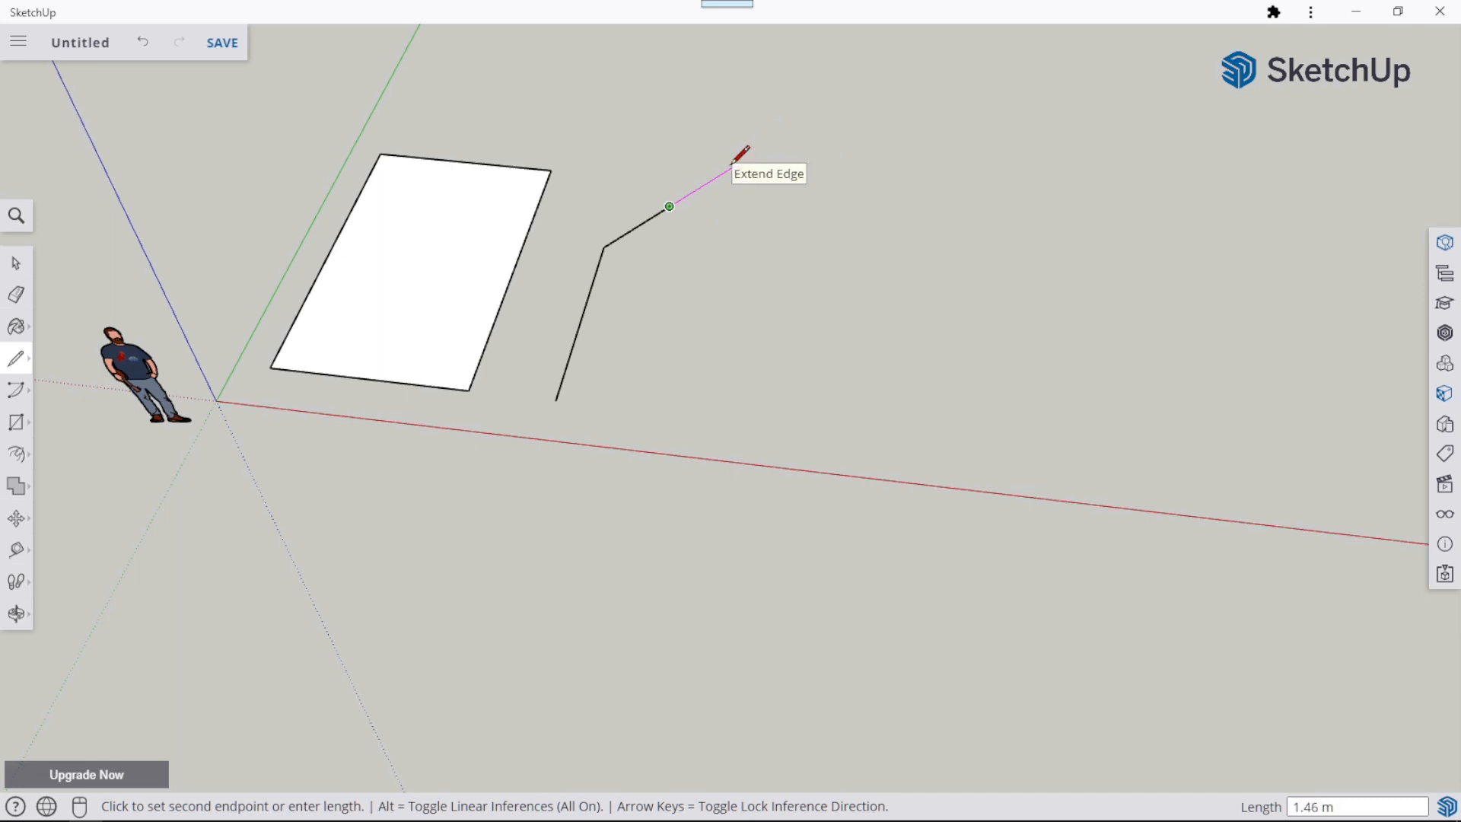
Extend the second edge about 1.5 m in the same direction, add a perpendicular edge about 0.9 m long, and end the line.
{"action": "left_click", "coordinate": [738, 161]}
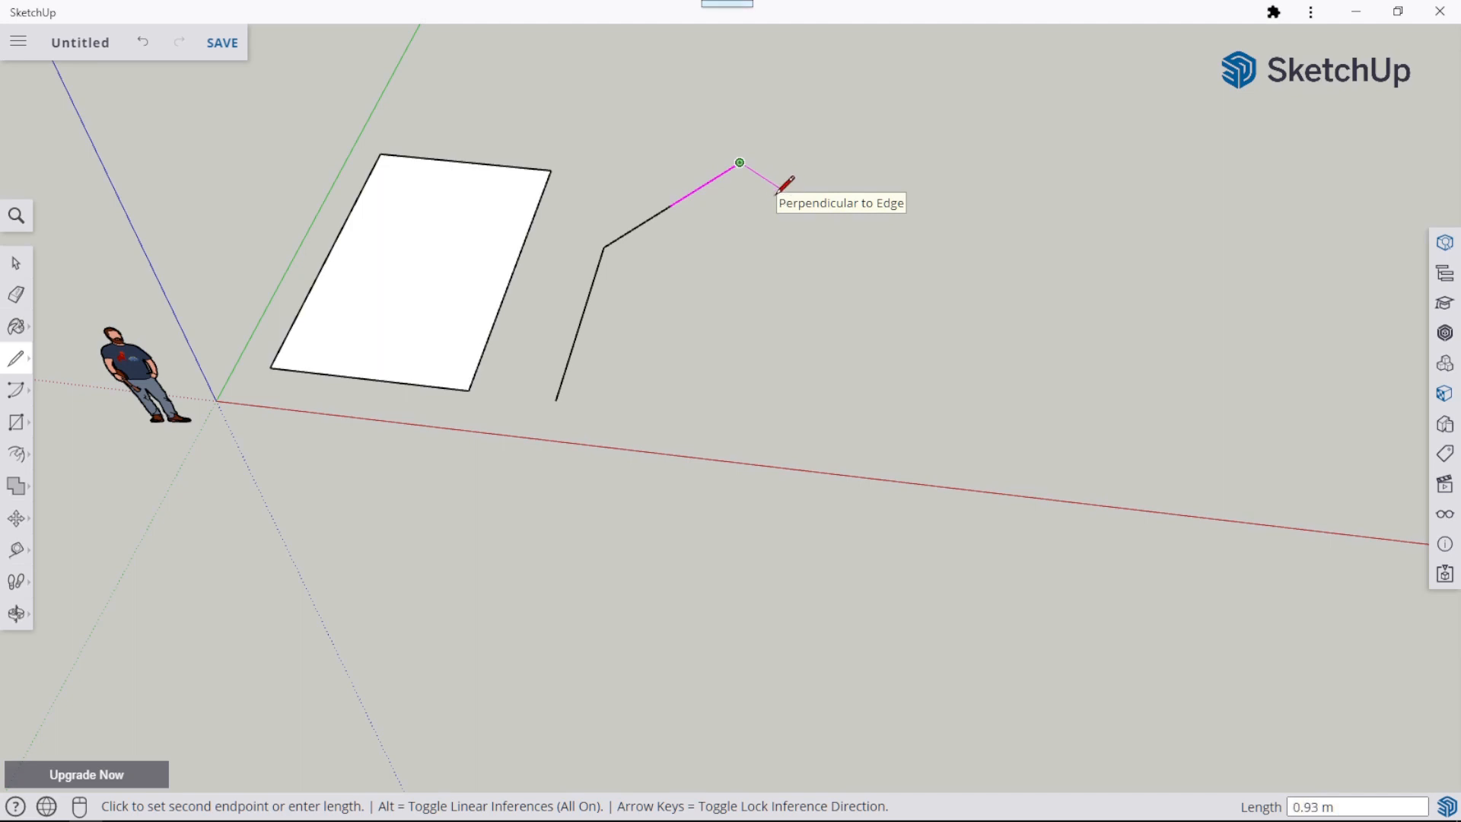
{"action": "left_click", "coordinate": [778, 188]}
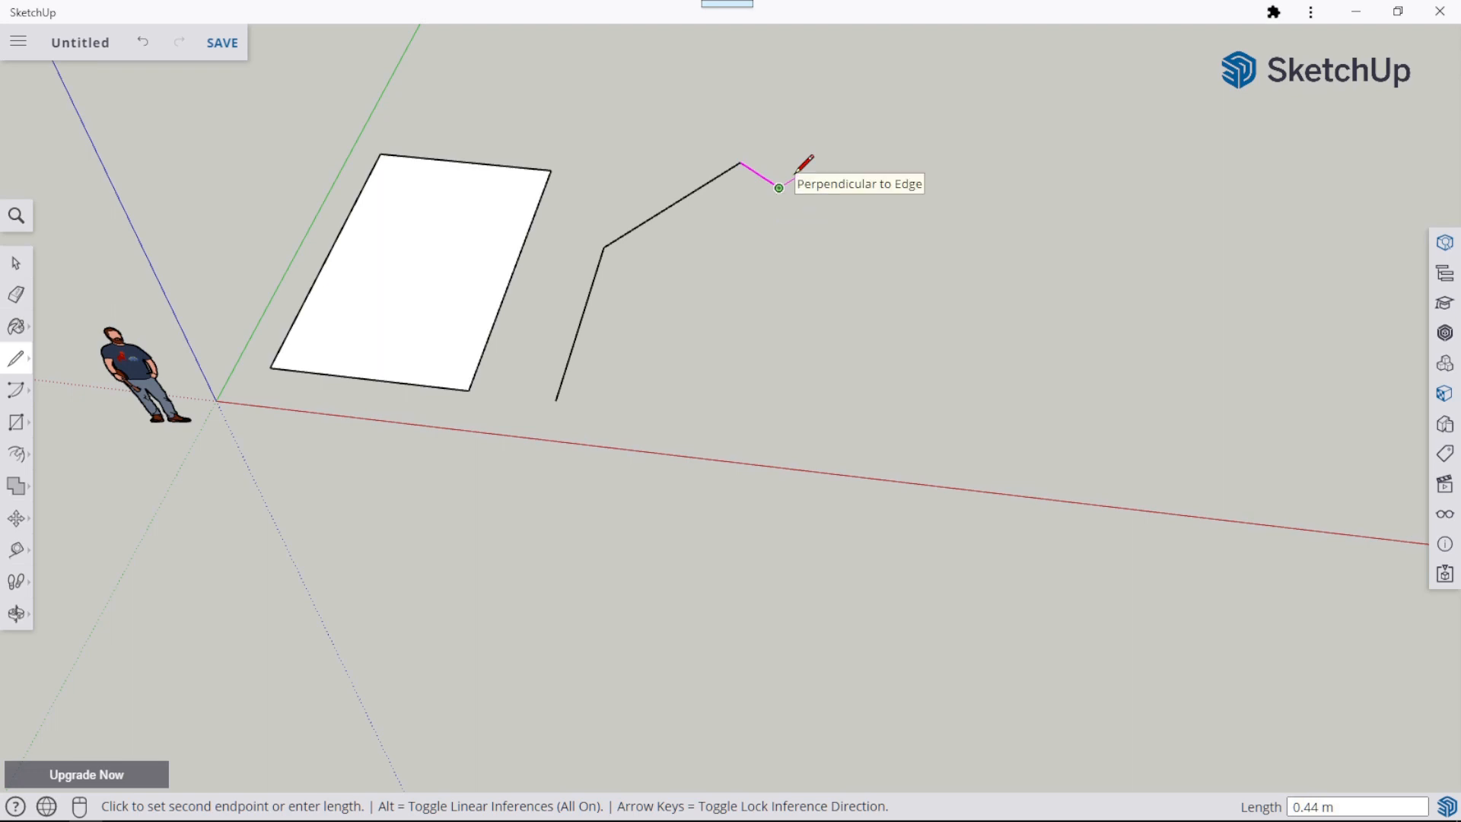
{"action": "key", "text": "Escape"}
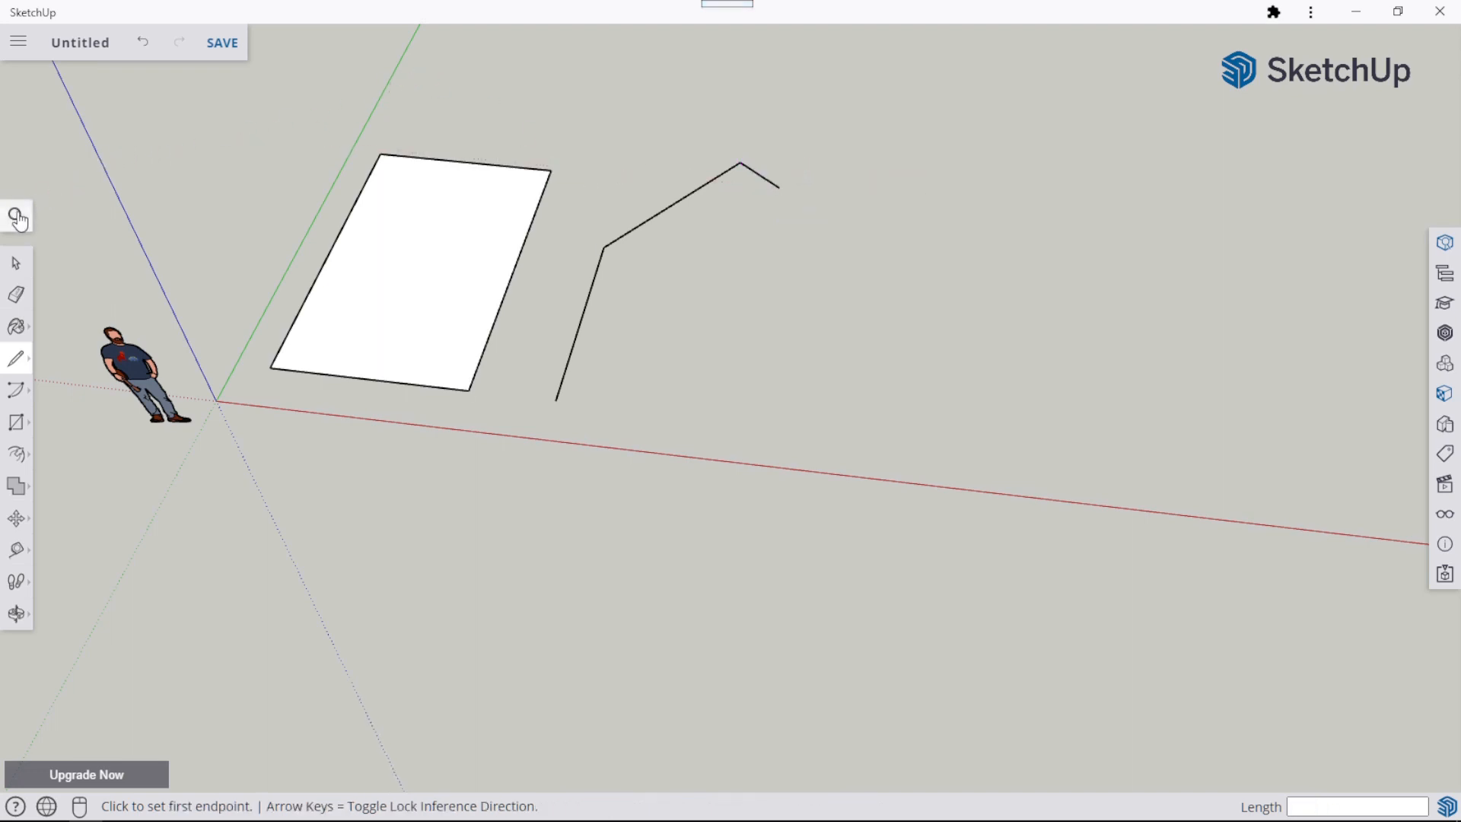
{"action": "left_click", "coordinate": [16, 264]}
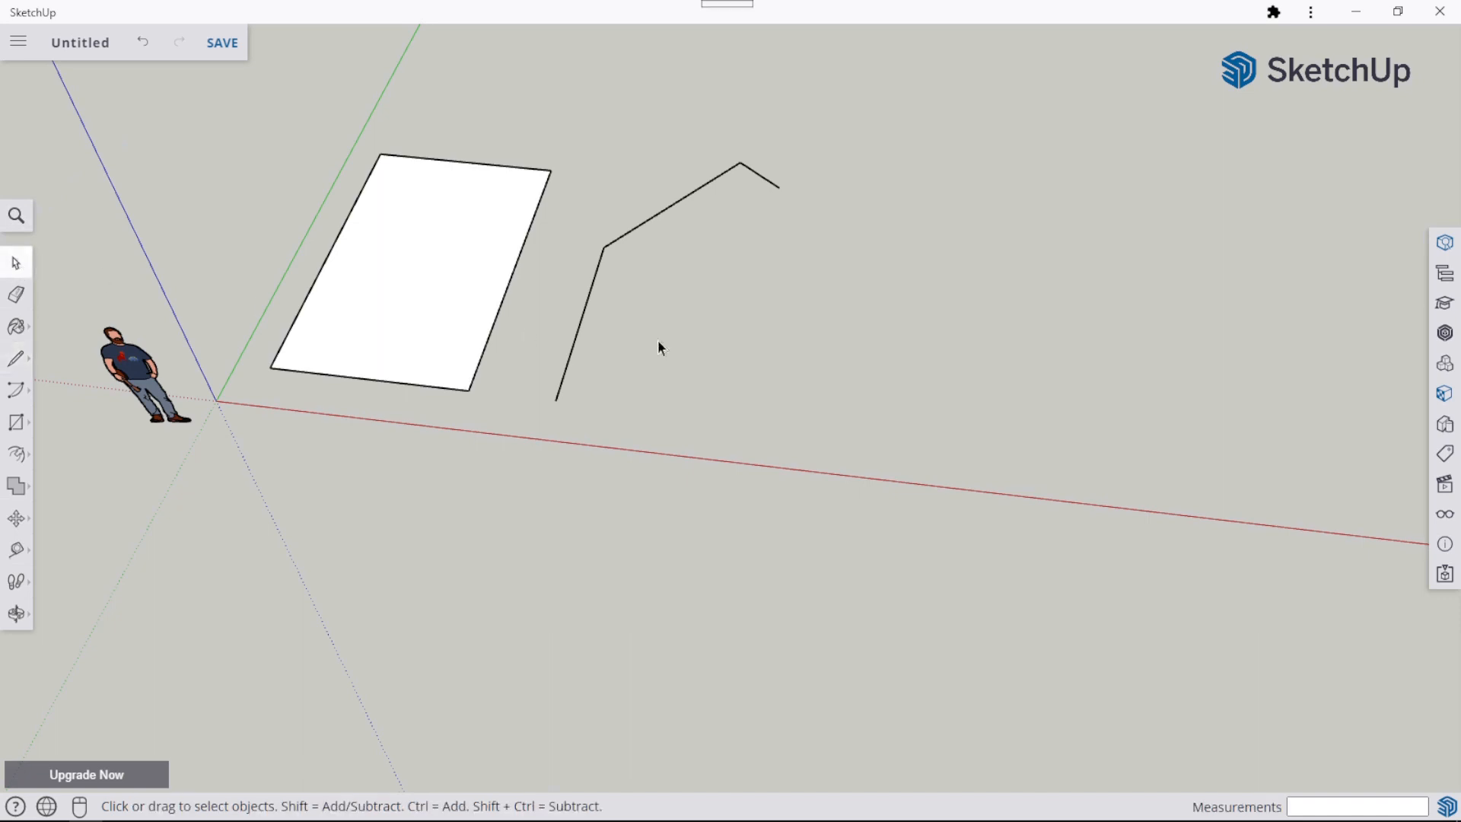
Examine the new open outline and the filled rectangle from different viewing angles and distances.
{"action": "middle_click_drag", "start_coordinate": [792, 300], "coordinate": [887, 153]}
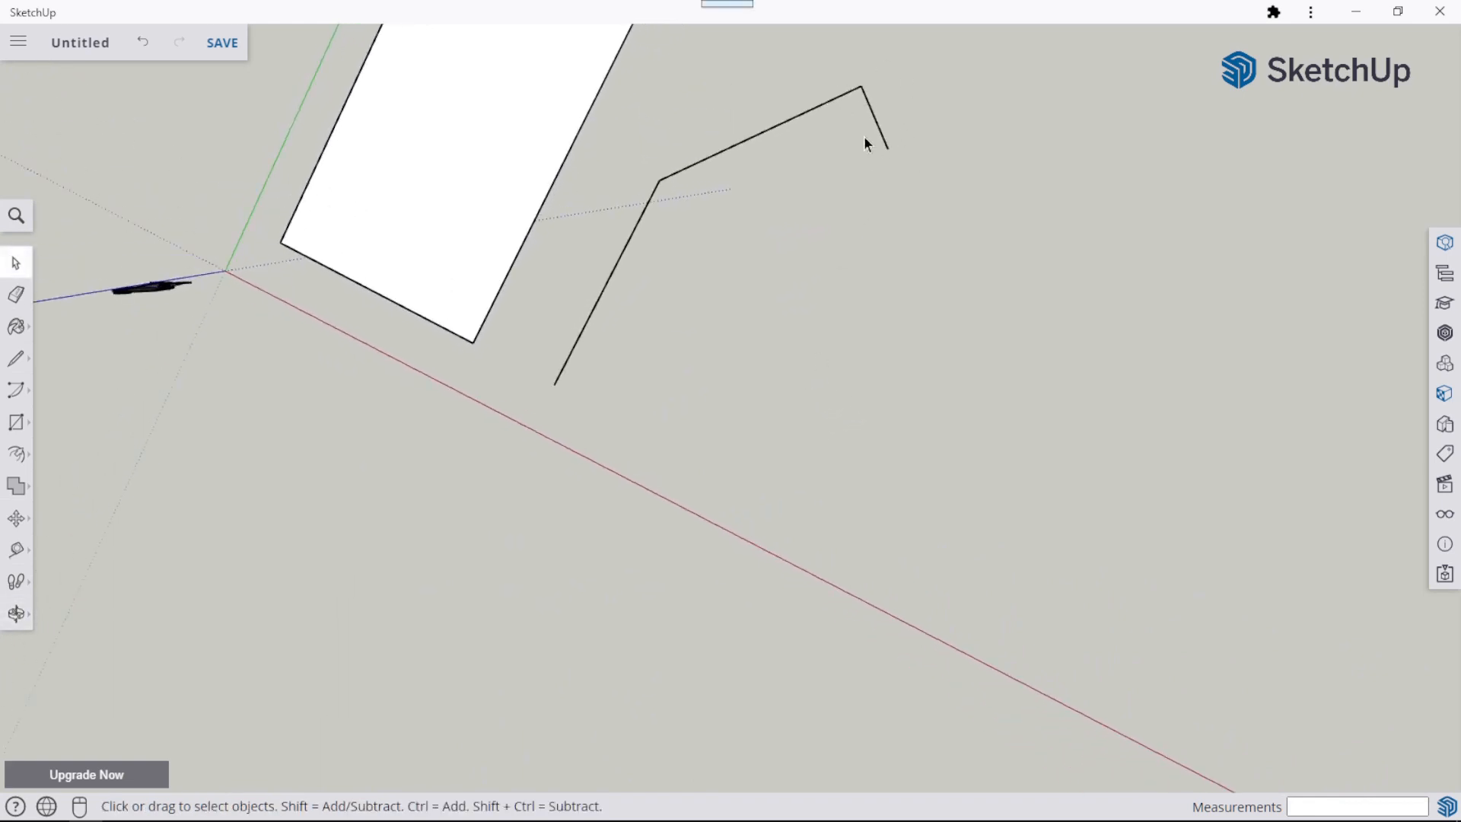
{"action": "left_click", "coordinate": [874, 127]}
{"action": "scroll", "coordinate": [810, 166], "scroll_direction": "up", "scroll_amount": 2}
{"action": "scroll", "coordinate": [814, 185], "scroll_direction": "down", "scroll_amount": 3}
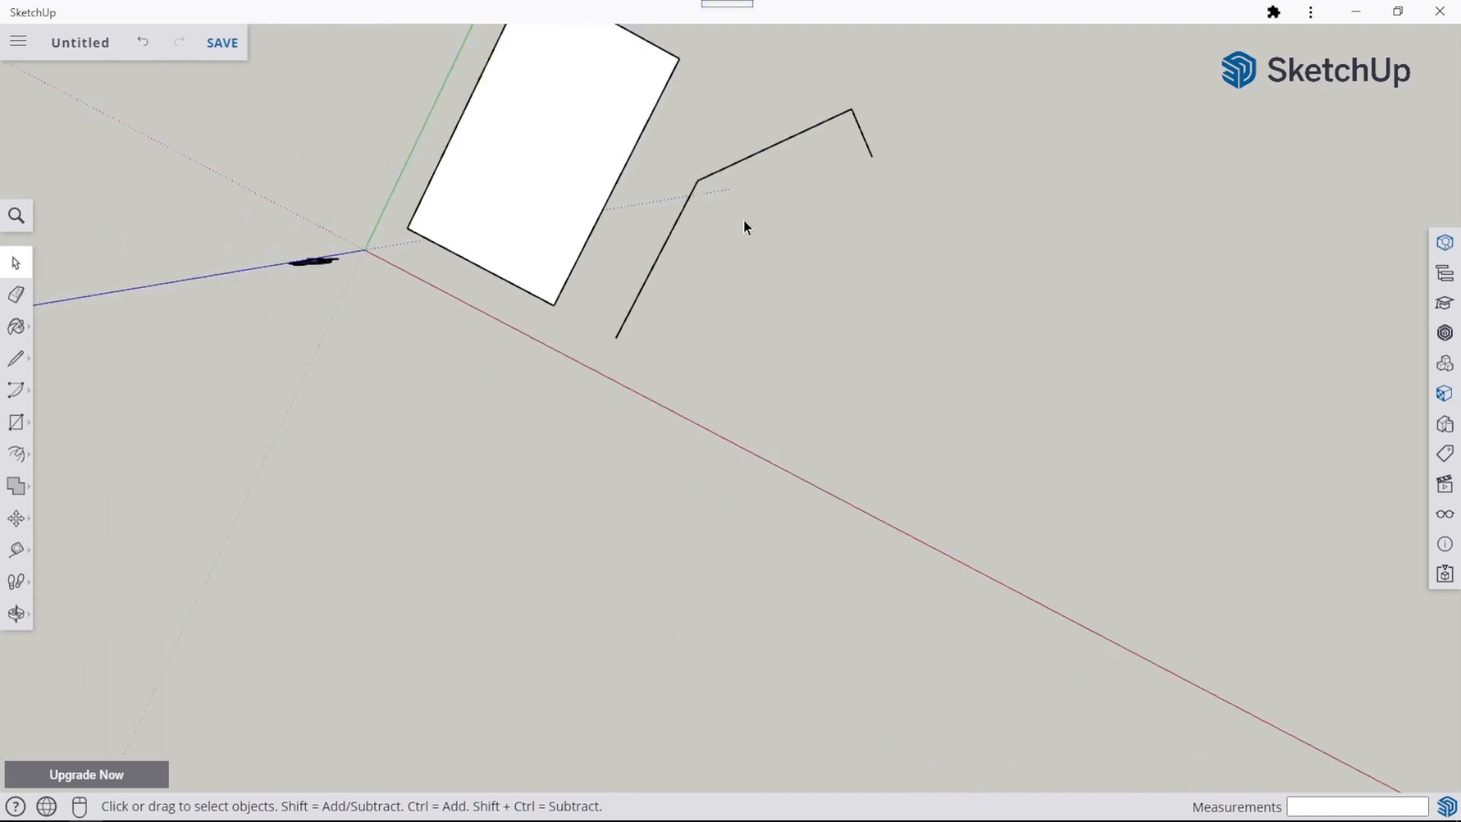
{"action": "middle_click_drag", "start_coordinate": [748, 223], "coordinate": [874, 9]}
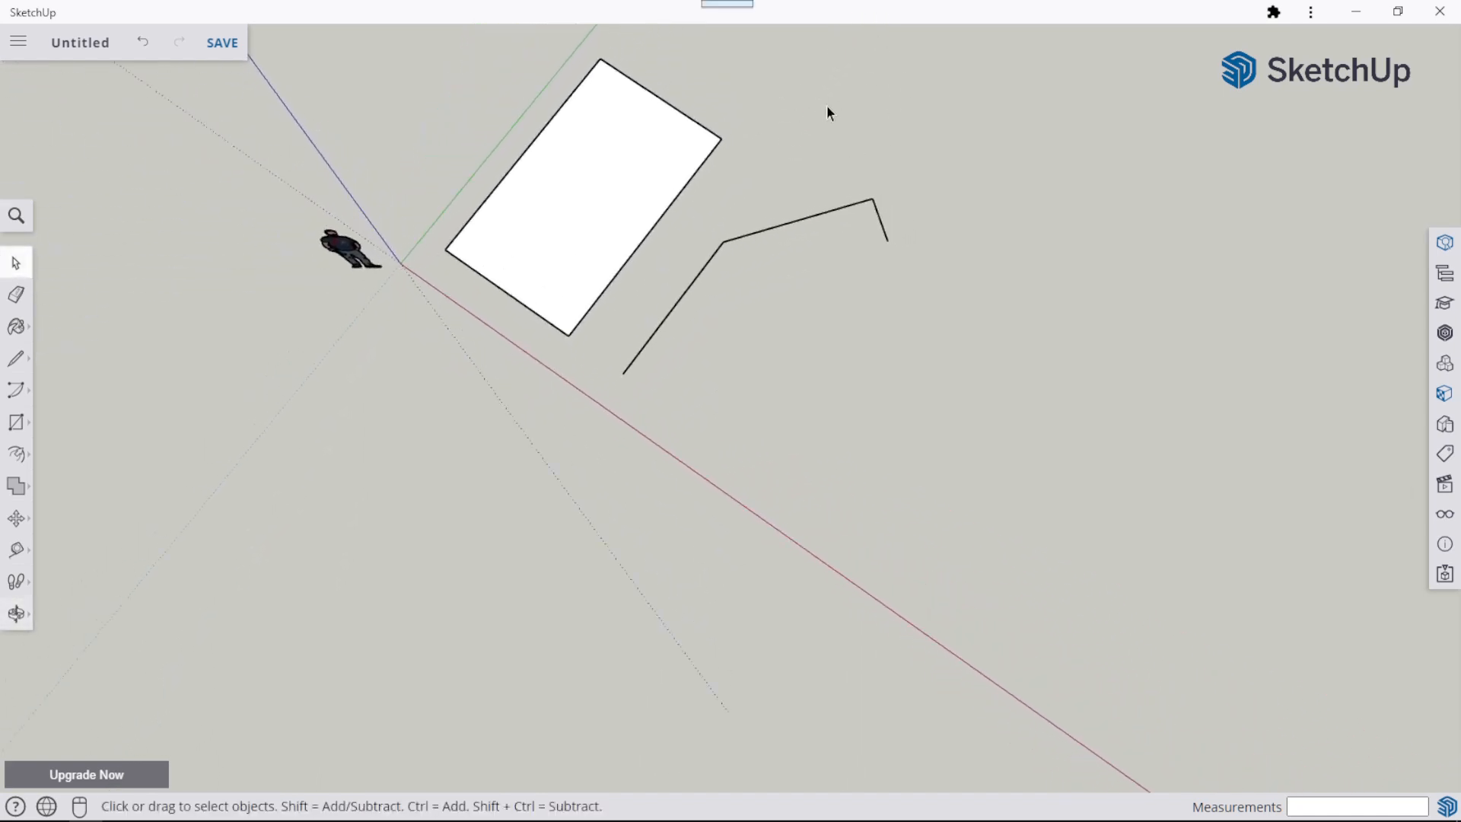
{"action": "mouse_move", "coordinate": [829, 111]}
{"action": "middle_mouse_down"}
{"action": "mouse_move", "coordinate": [752, 236]}
{"action": "mouse_move", "coordinate": [831, 84]}
{"action": "middle_mouse_up"}
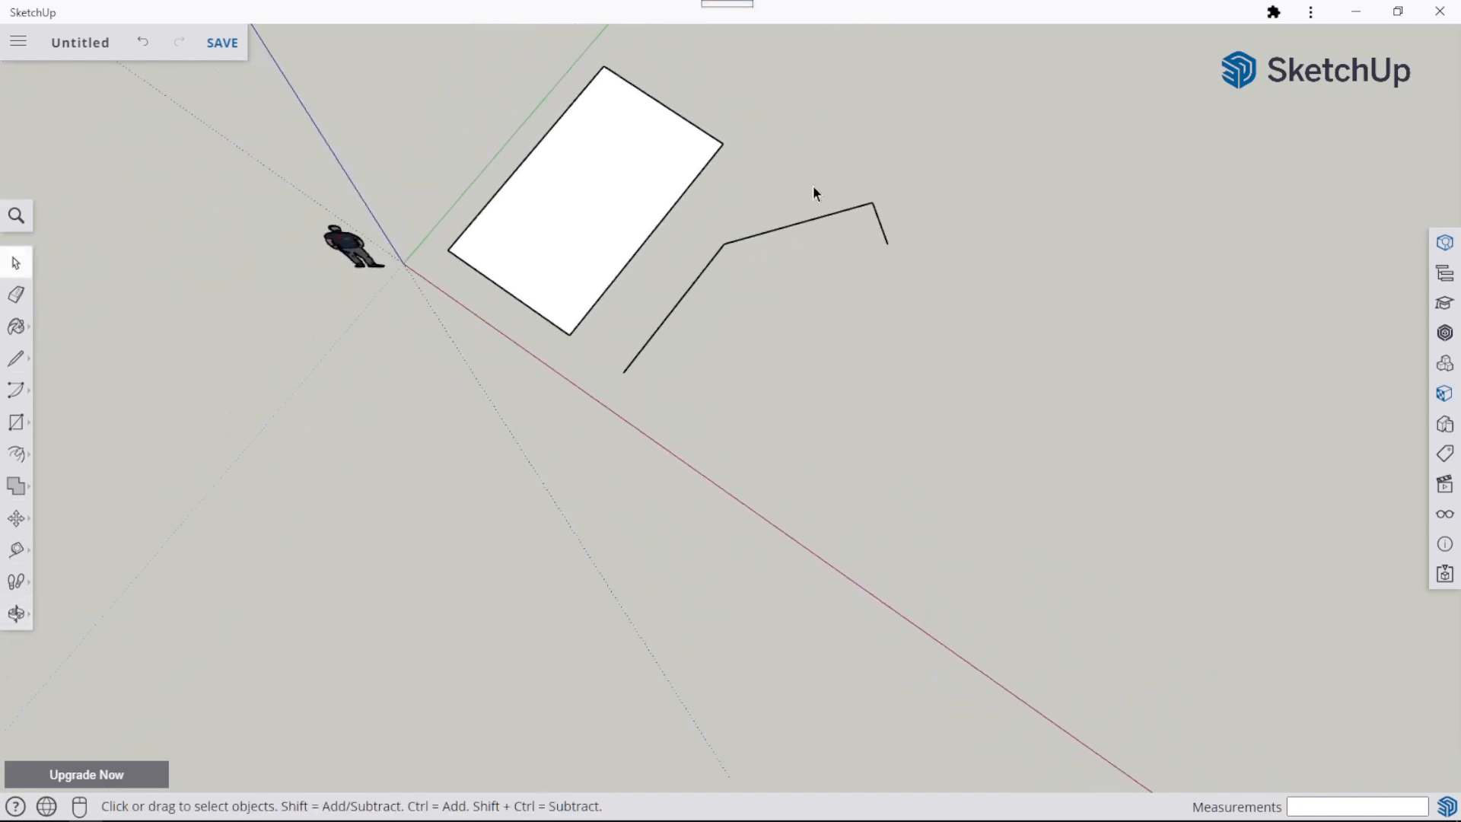
{"action": "middle_click_drag", "start_coordinate": [813, 185], "coordinate": [758, 161], "text": "shift"}
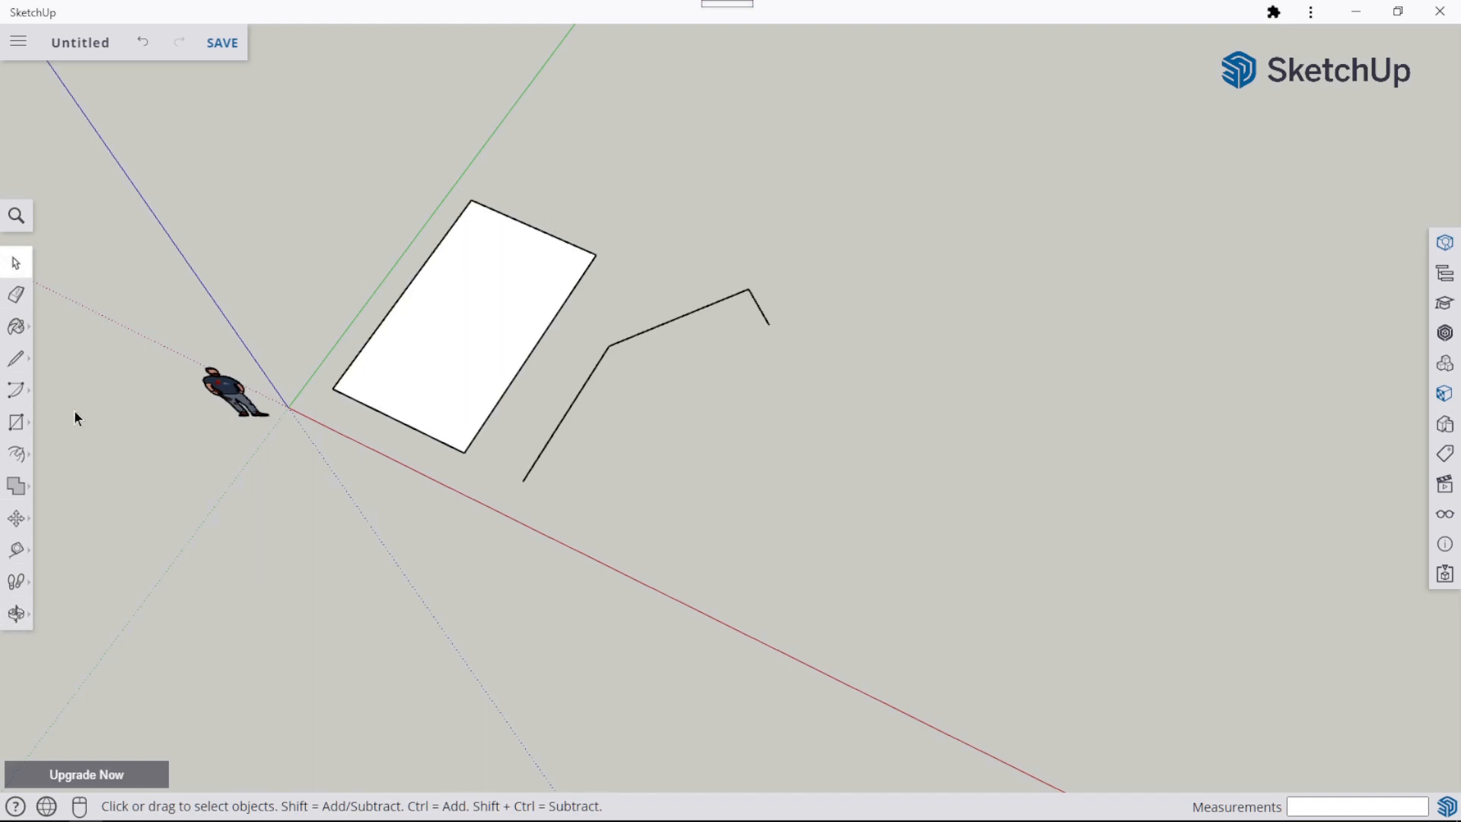
{"action": "left_click", "coordinate": [24, 459]}
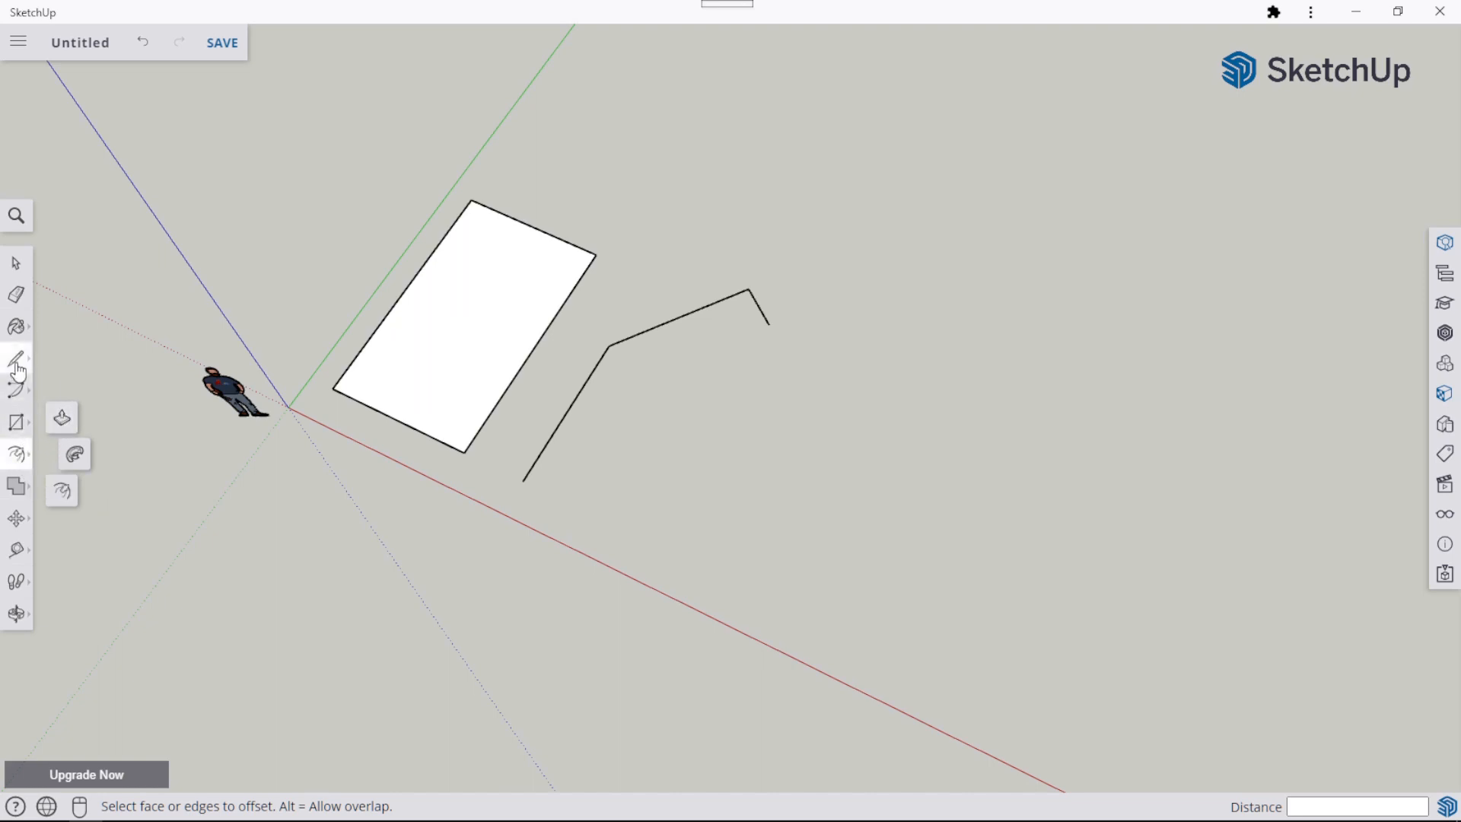
{"action": "left_click", "coordinate": [16, 428]}
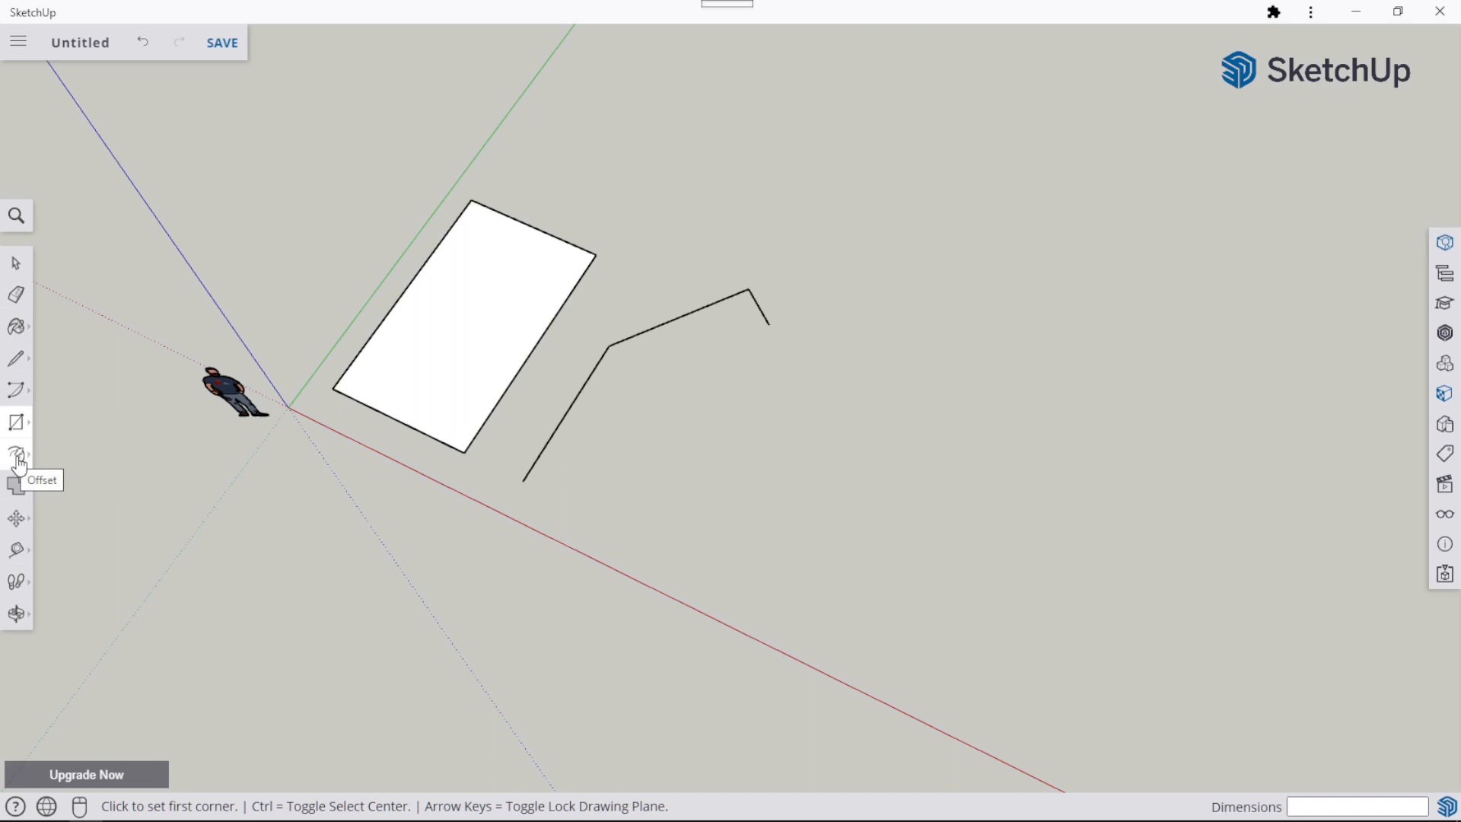
{"action": "left_click", "coordinate": [19, 463]}
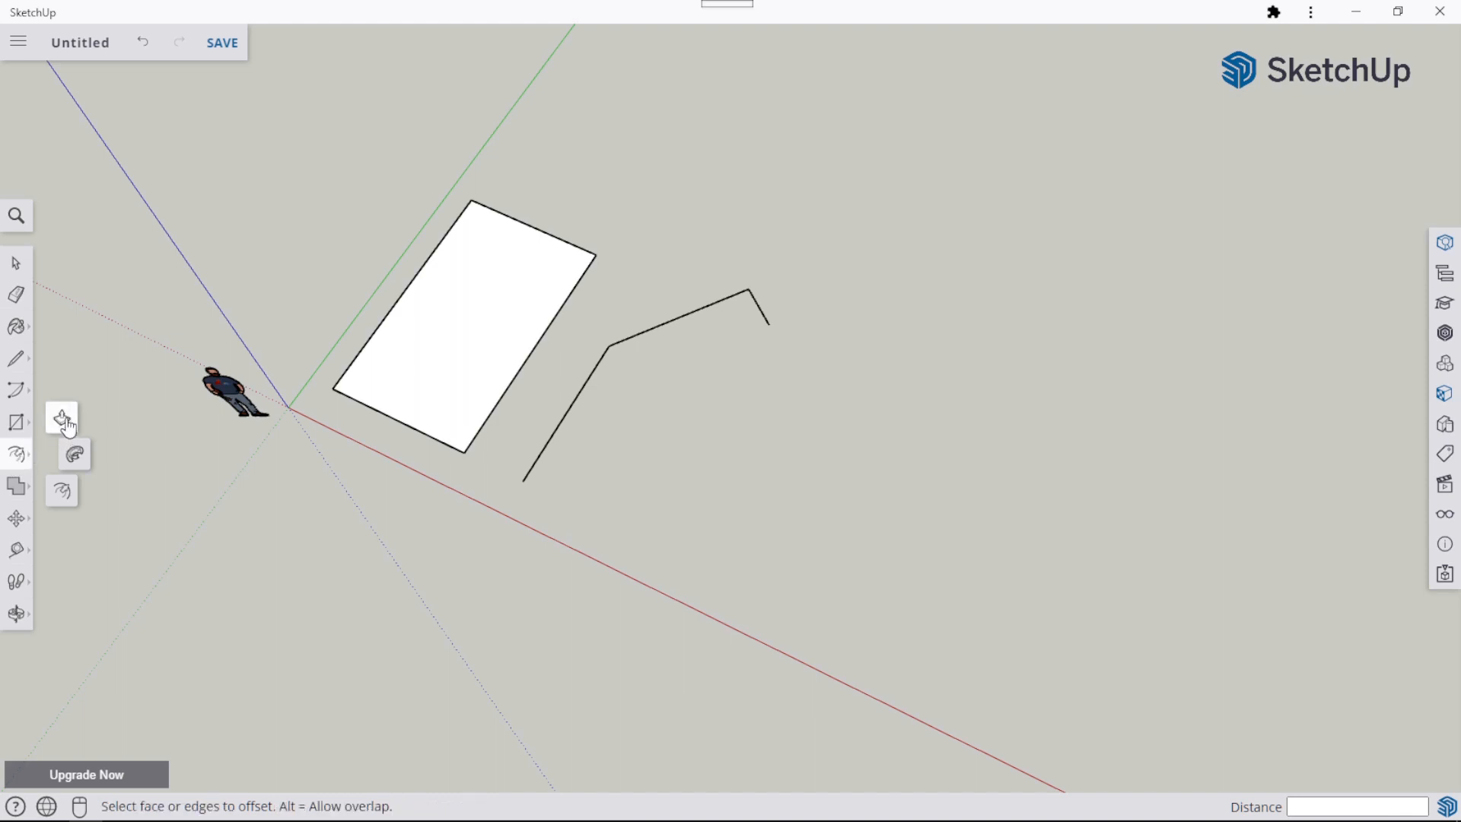
{"action": "left_click", "coordinate": [61, 493]}
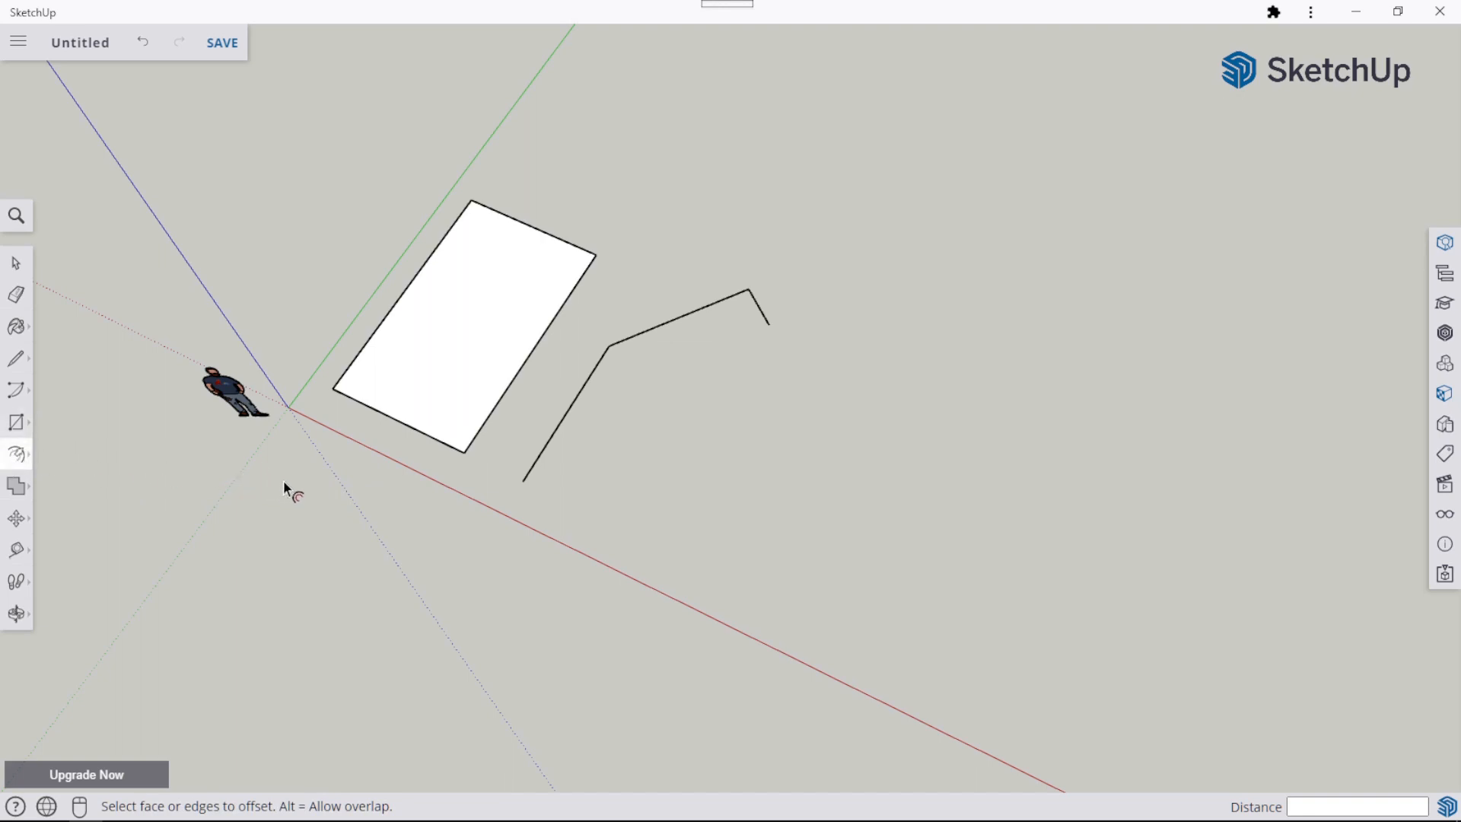
{"action": "left_click", "coordinate": [16, 262]}
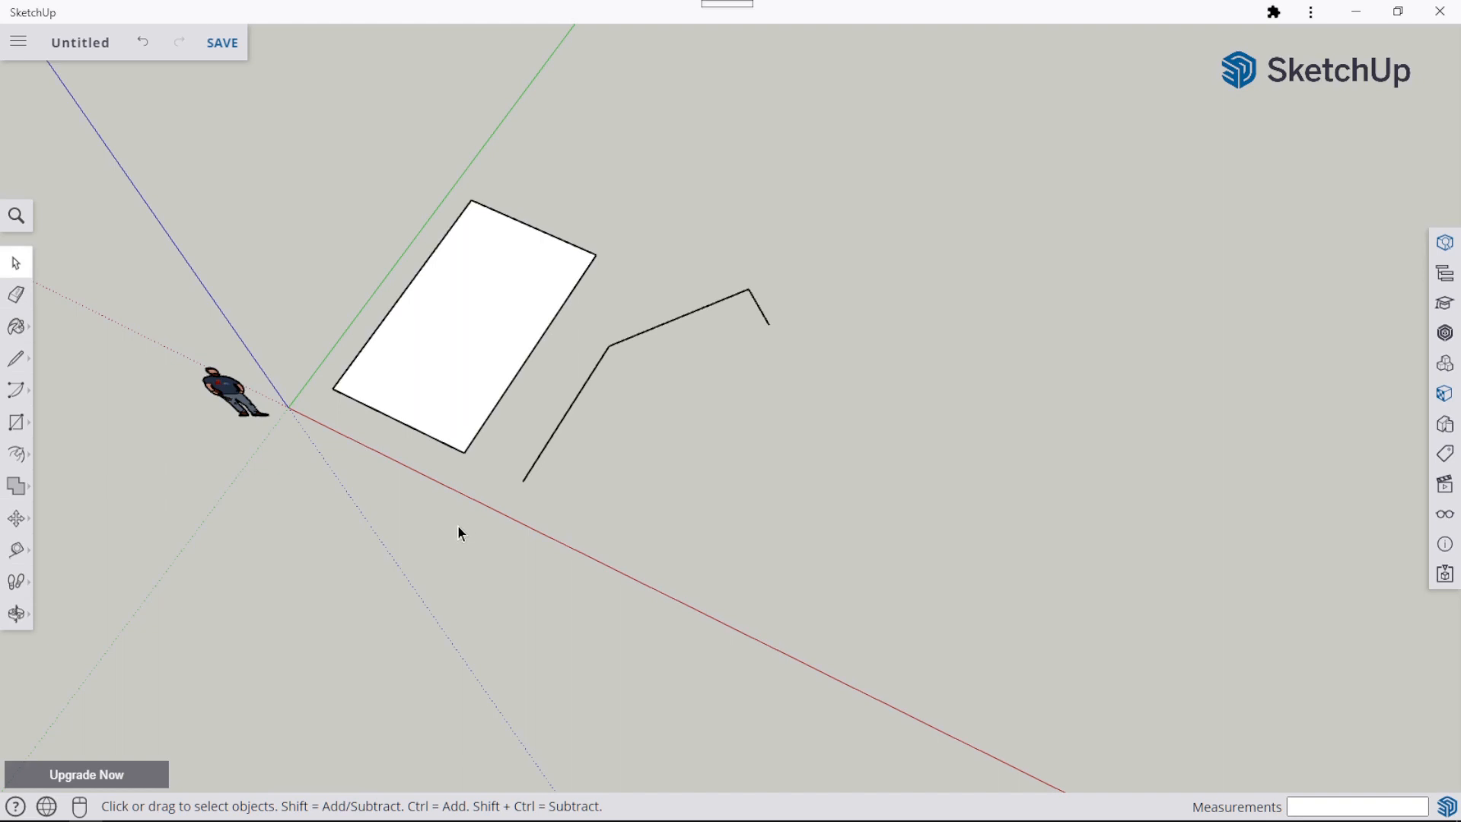
Offset the filled rectangle's outline inward by about 0.2 m freehand, and undo the offset.
{"action": "key", "text": "f"}
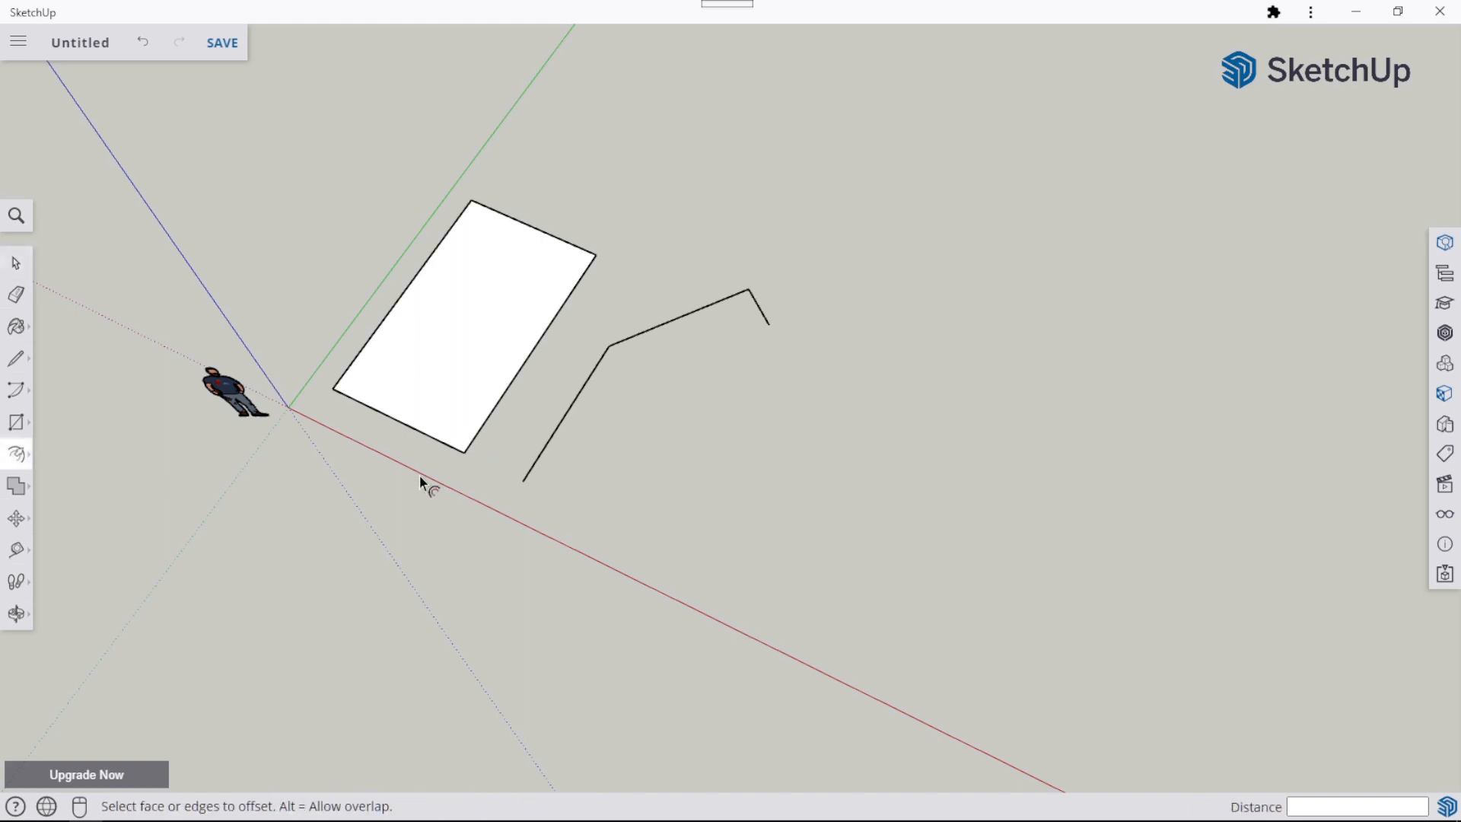
{"action": "left_click", "coordinate": [18, 457]}
{"action": "left_click", "coordinate": [420, 292]}
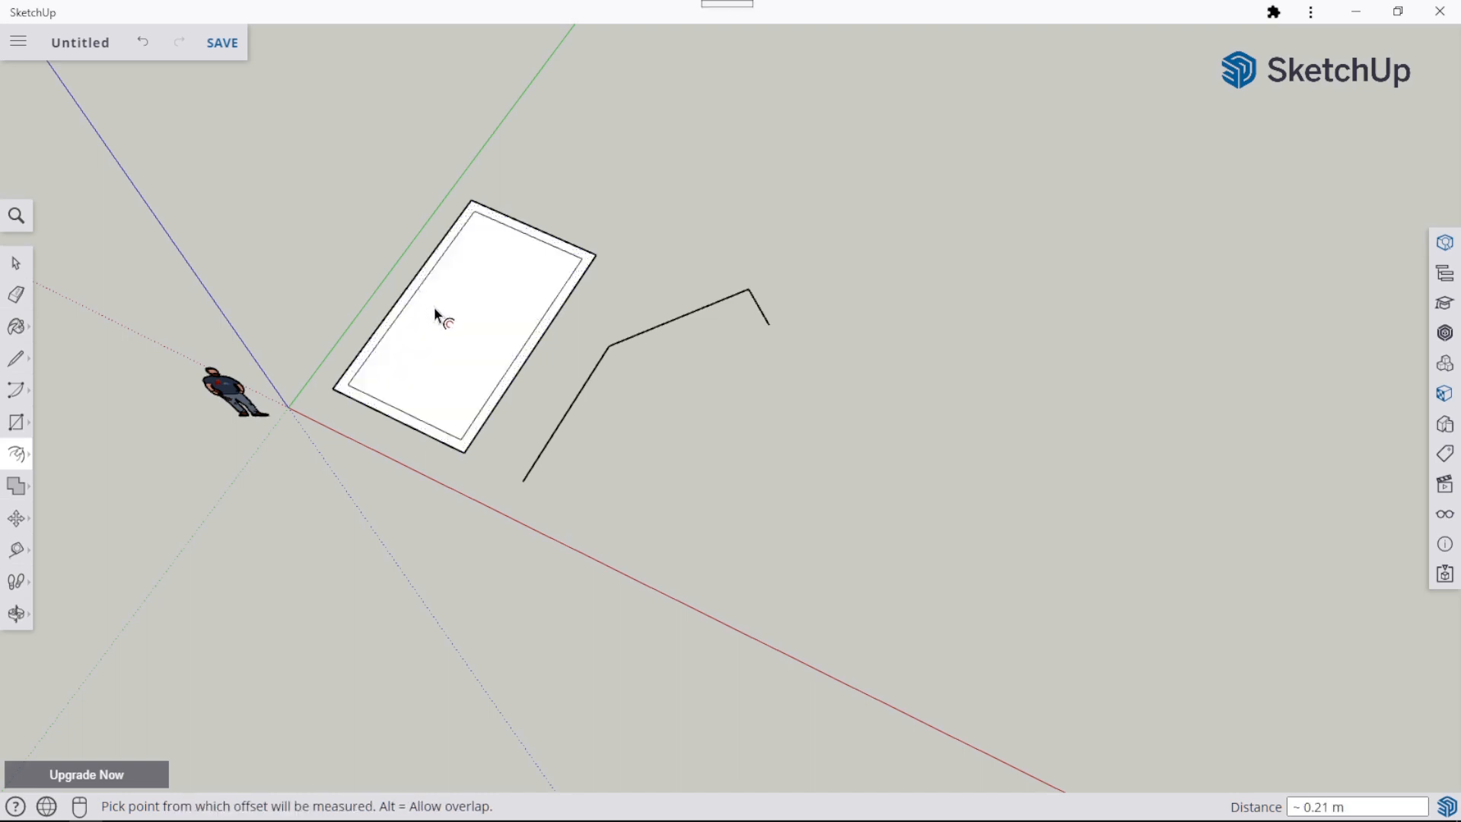
{"action": "left_click", "coordinate": [411, 296]}
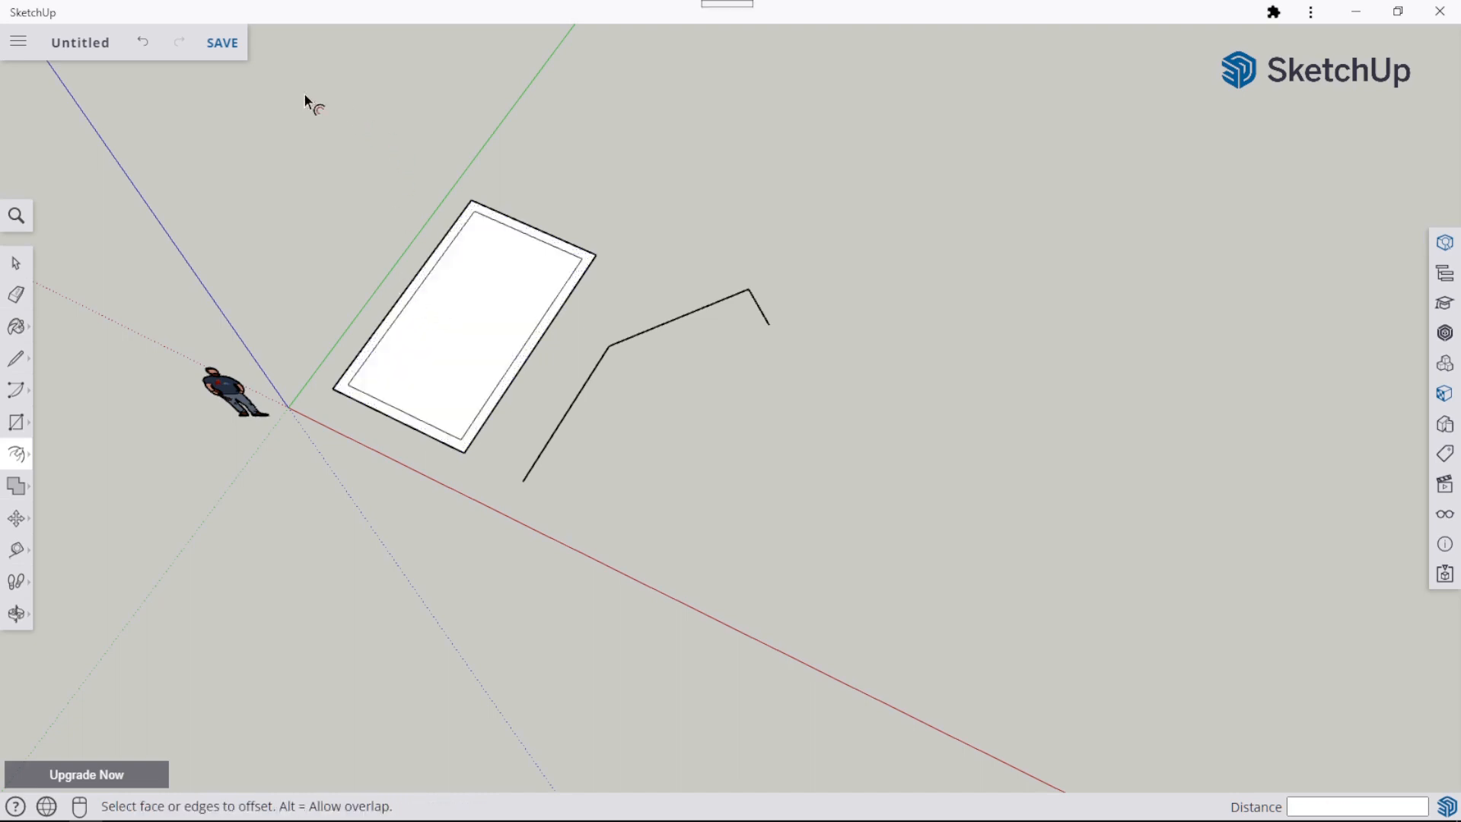
{"action": "left_click", "coordinate": [141, 46]}
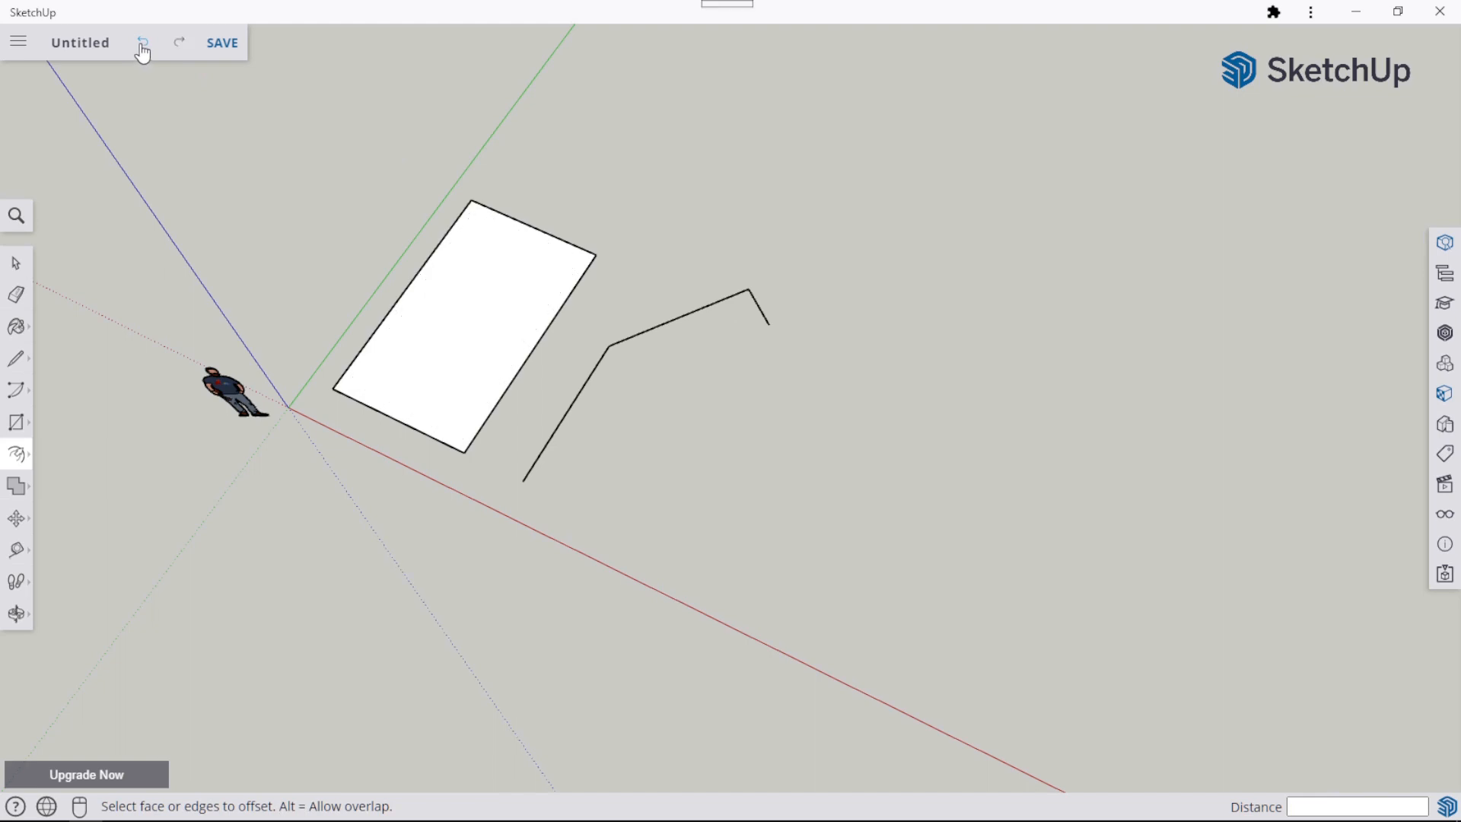
Offset the filled rectangle's outline inward by exactly 0.2 m.
{"action": "left_click", "coordinate": [415, 301]}
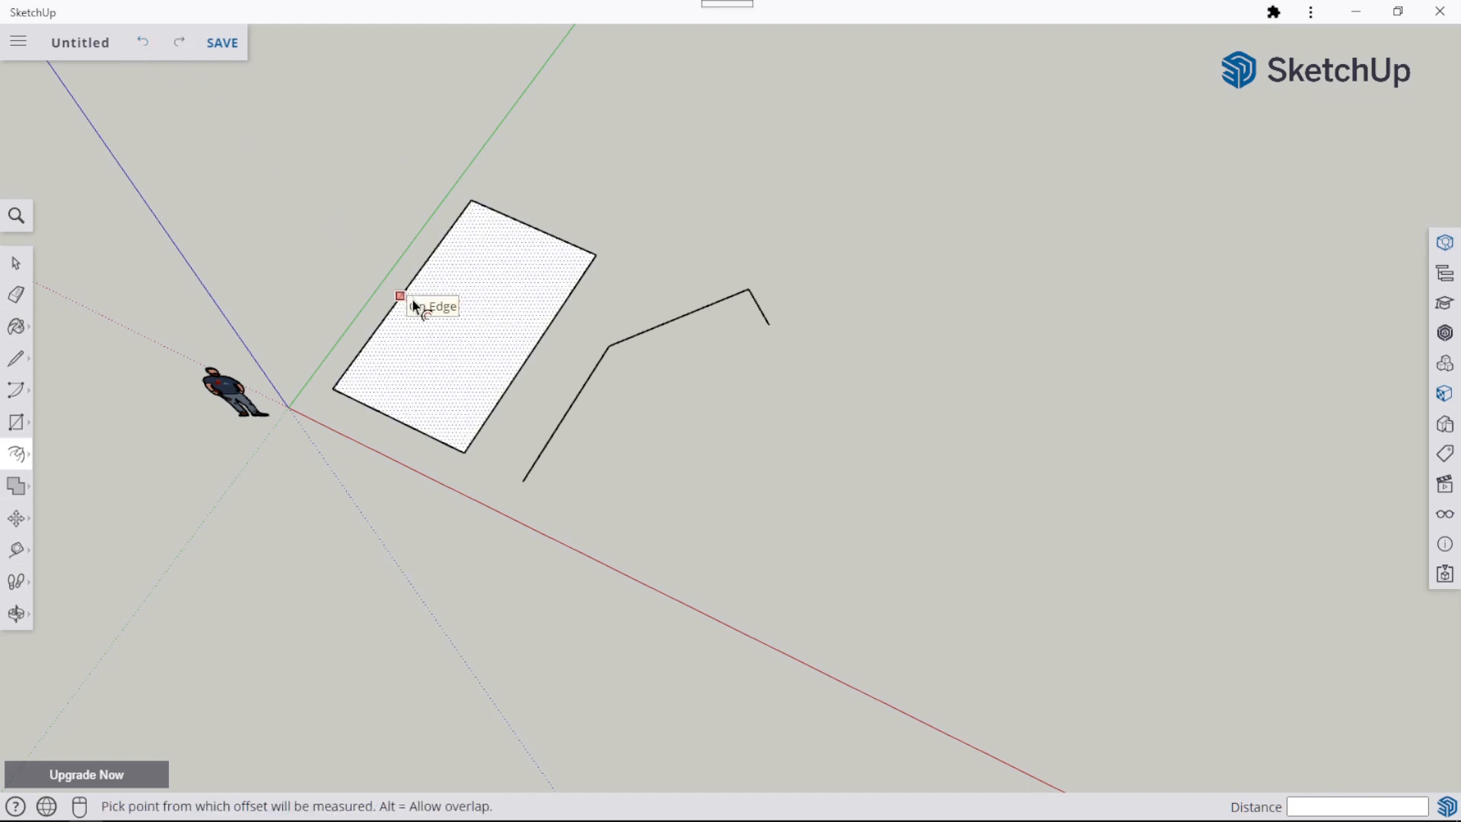
{"action": "left_click", "coordinate": [394, 316]}
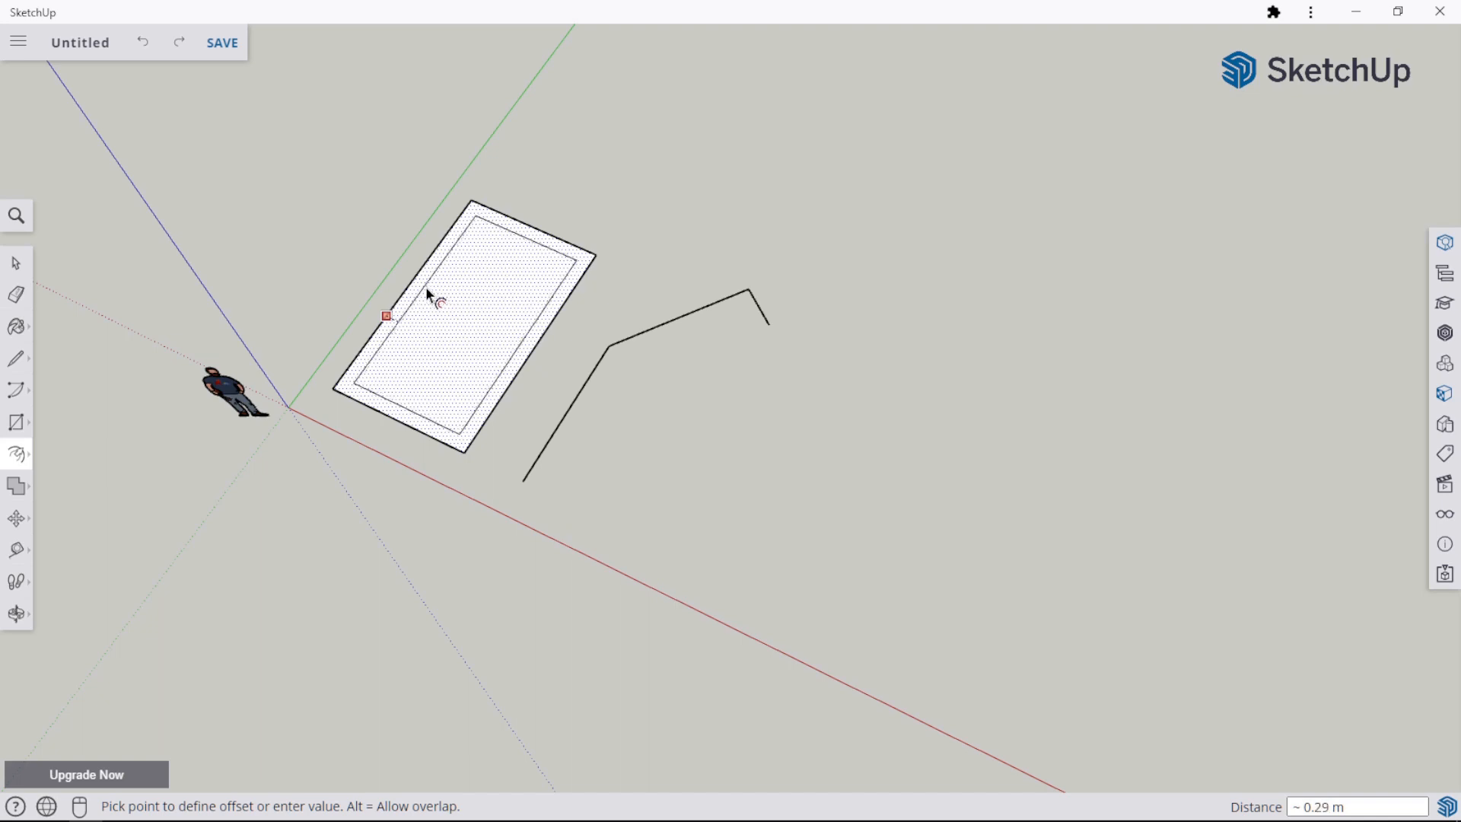
{"action": "type", "text": "0.2"}
{"action": "key", "text": "Return"}
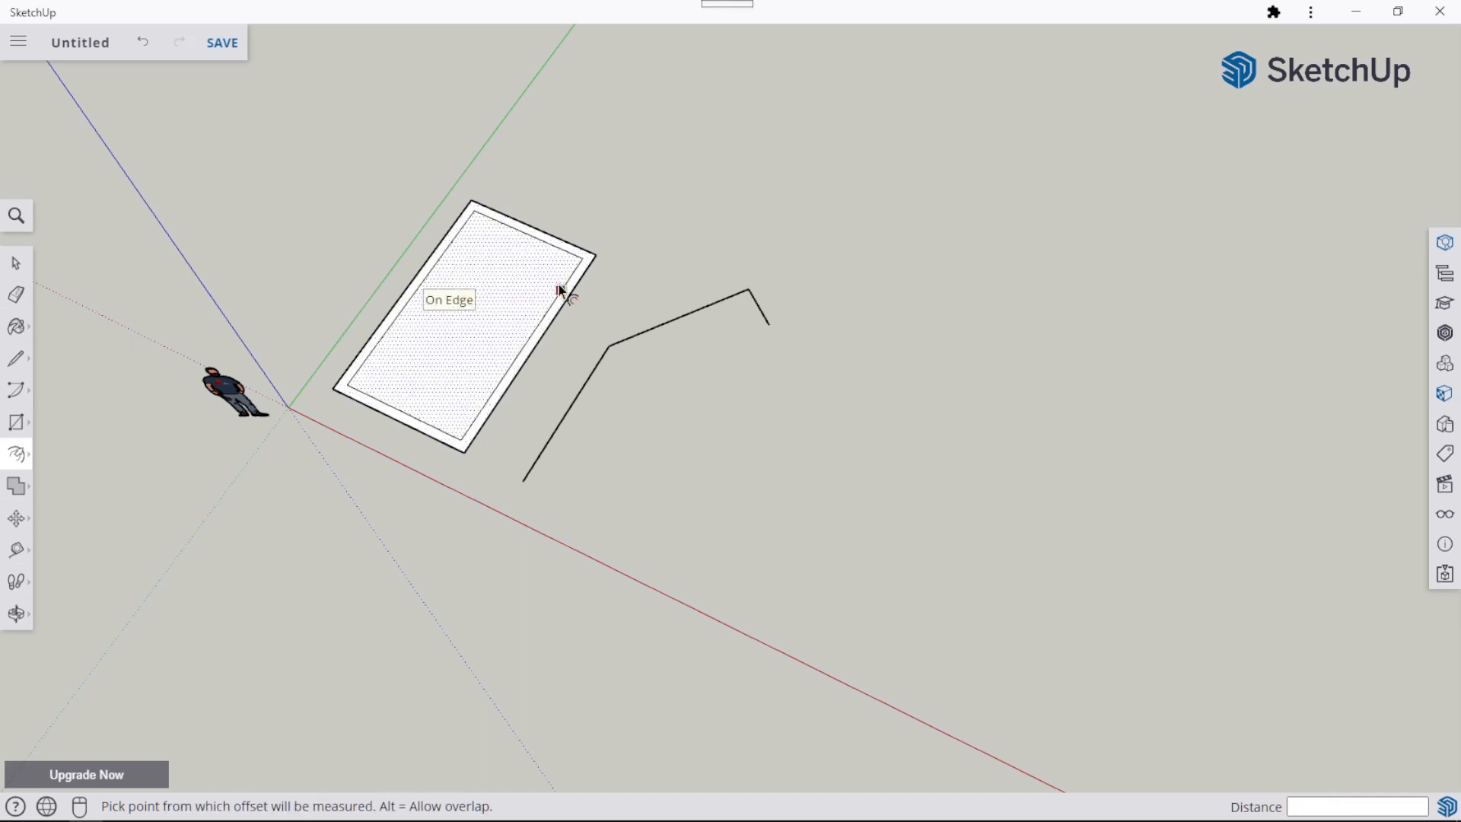
Select all edges of the open outline and offset them 0.3 m toward the side away from the filled rectangle.
{"action": "left_click", "coordinate": [15, 265]}
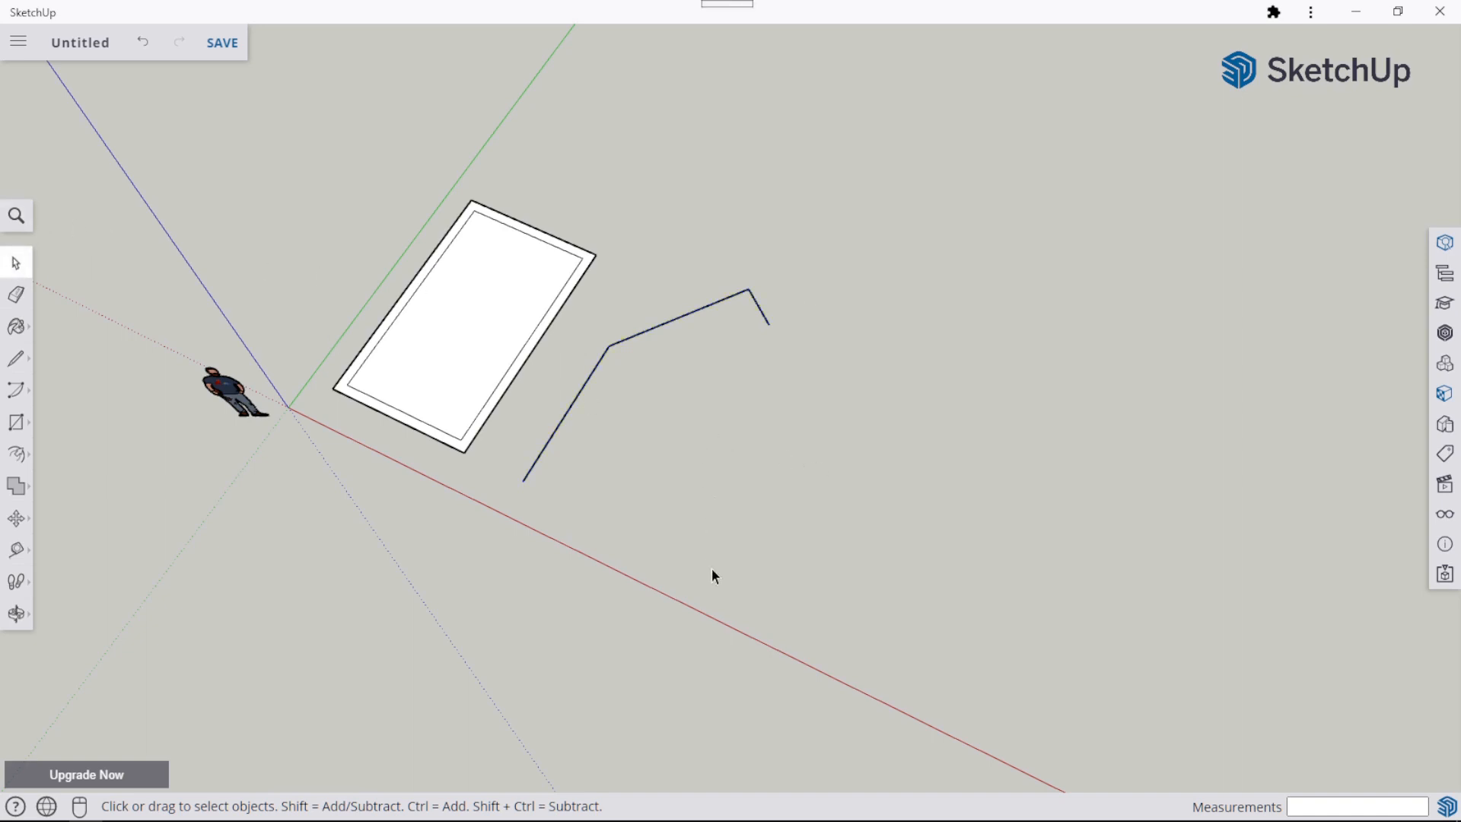
{"action": "left_click_drag", "start_coordinate": [725, 569], "coordinate": [646, 308]}
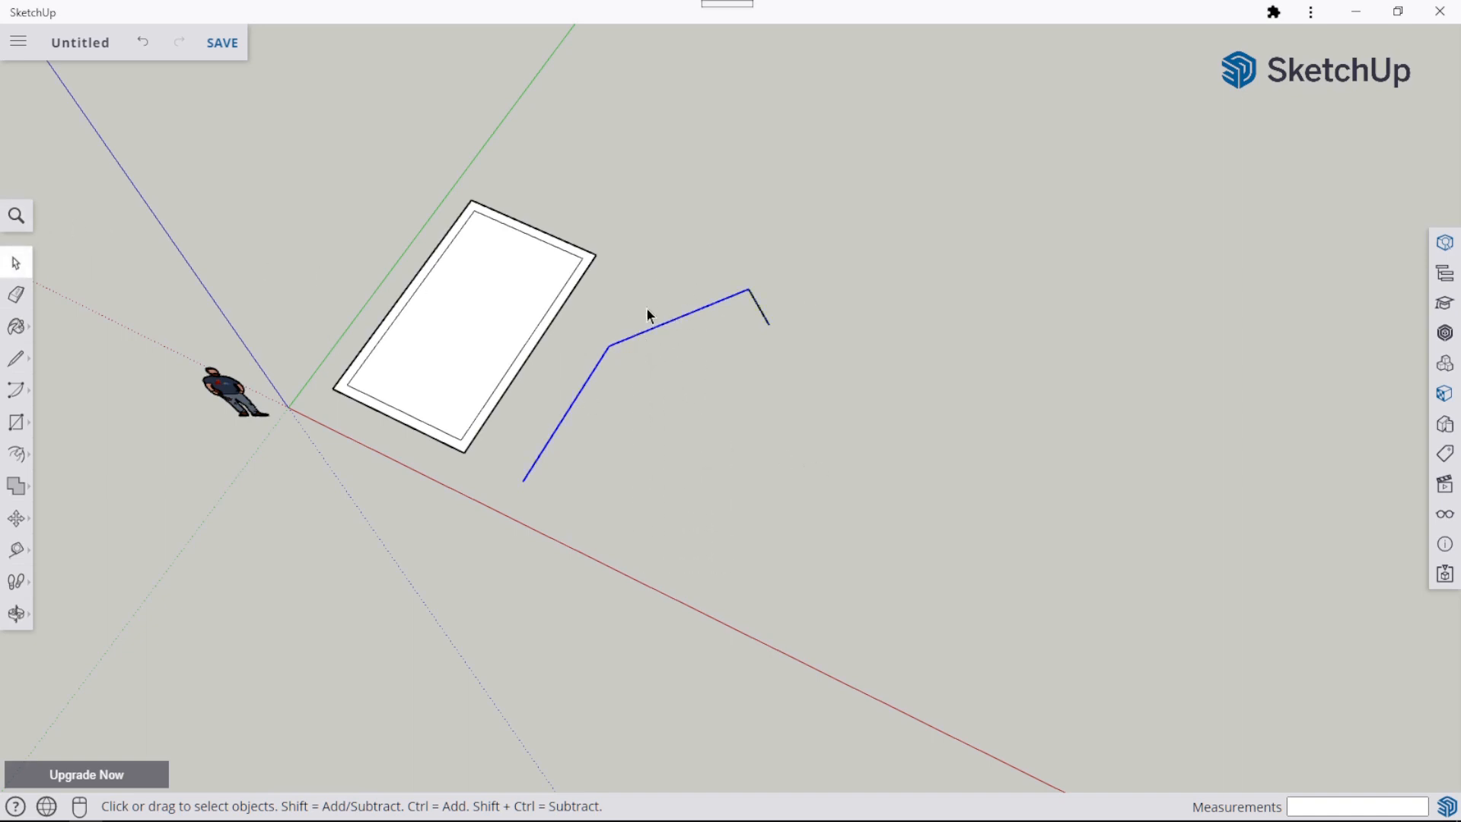
{"action": "left_click", "coordinate": [761, 312], "text": "shift"}
{"action": "key", "text": "f"}
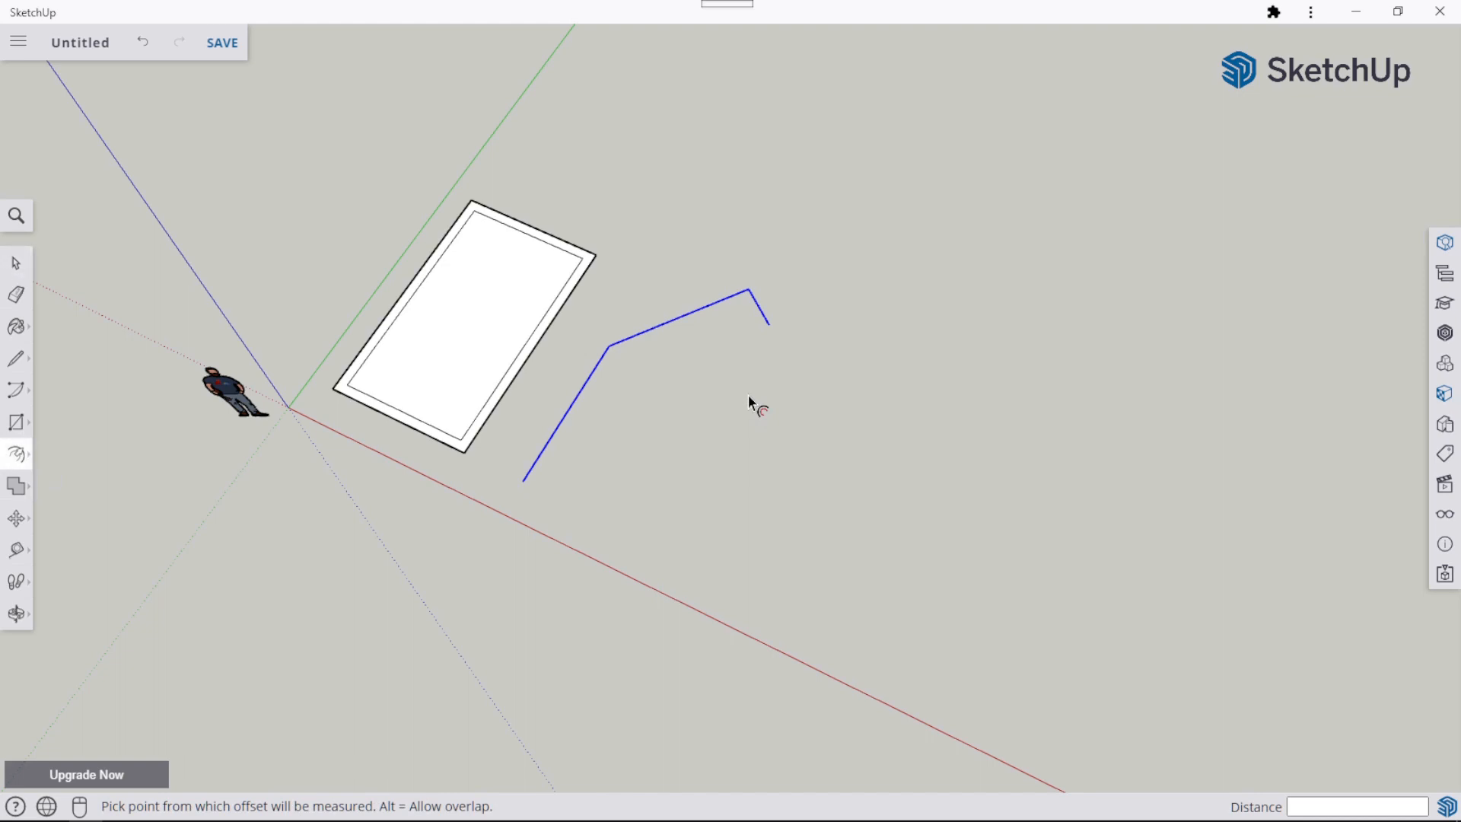
{"action": "left_click", "coordinate": [582, 415]}
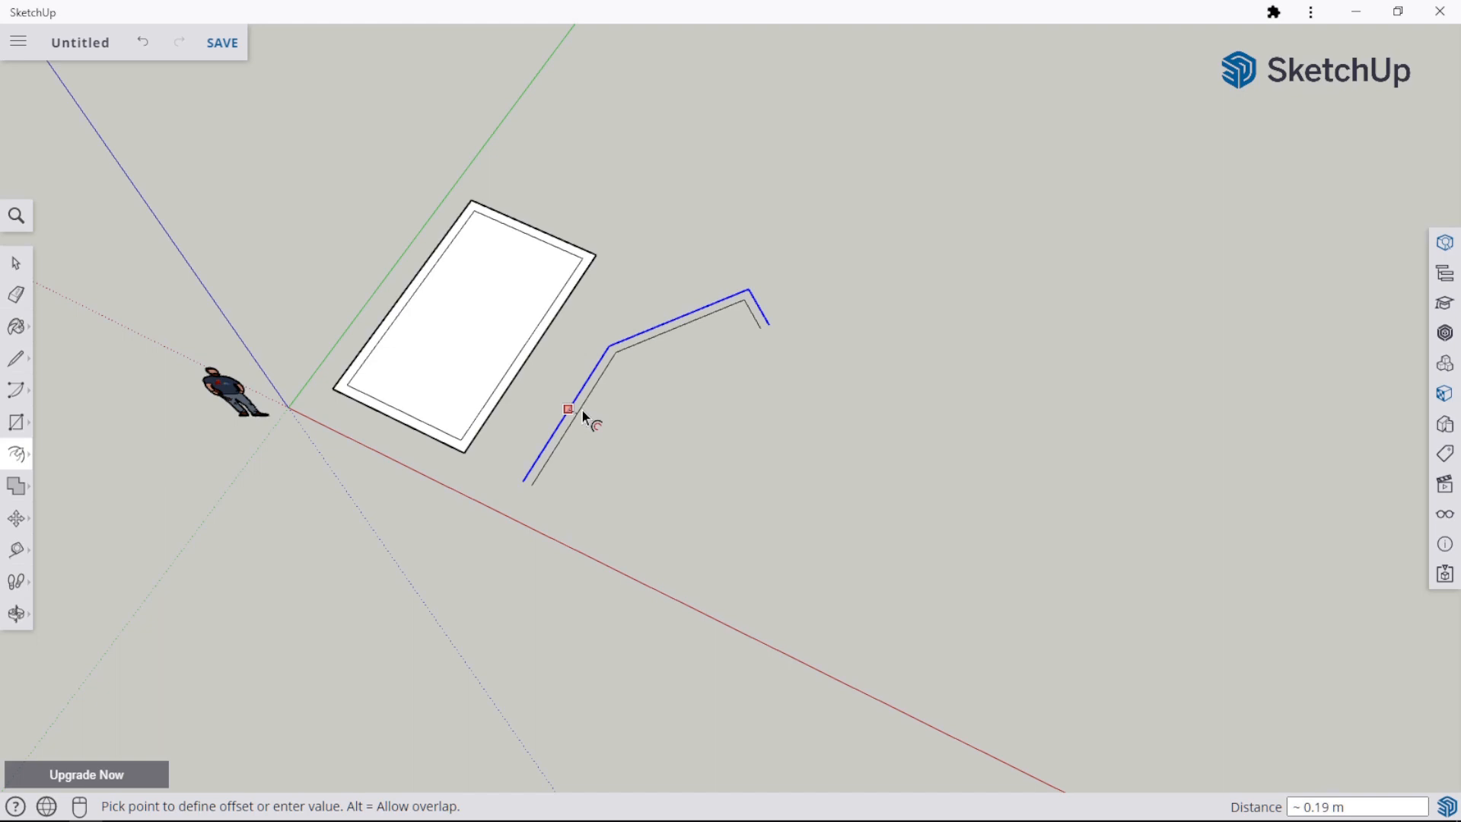
{"action": "type", "text": "0.3"}
{"action": "key", "text": "Return"}
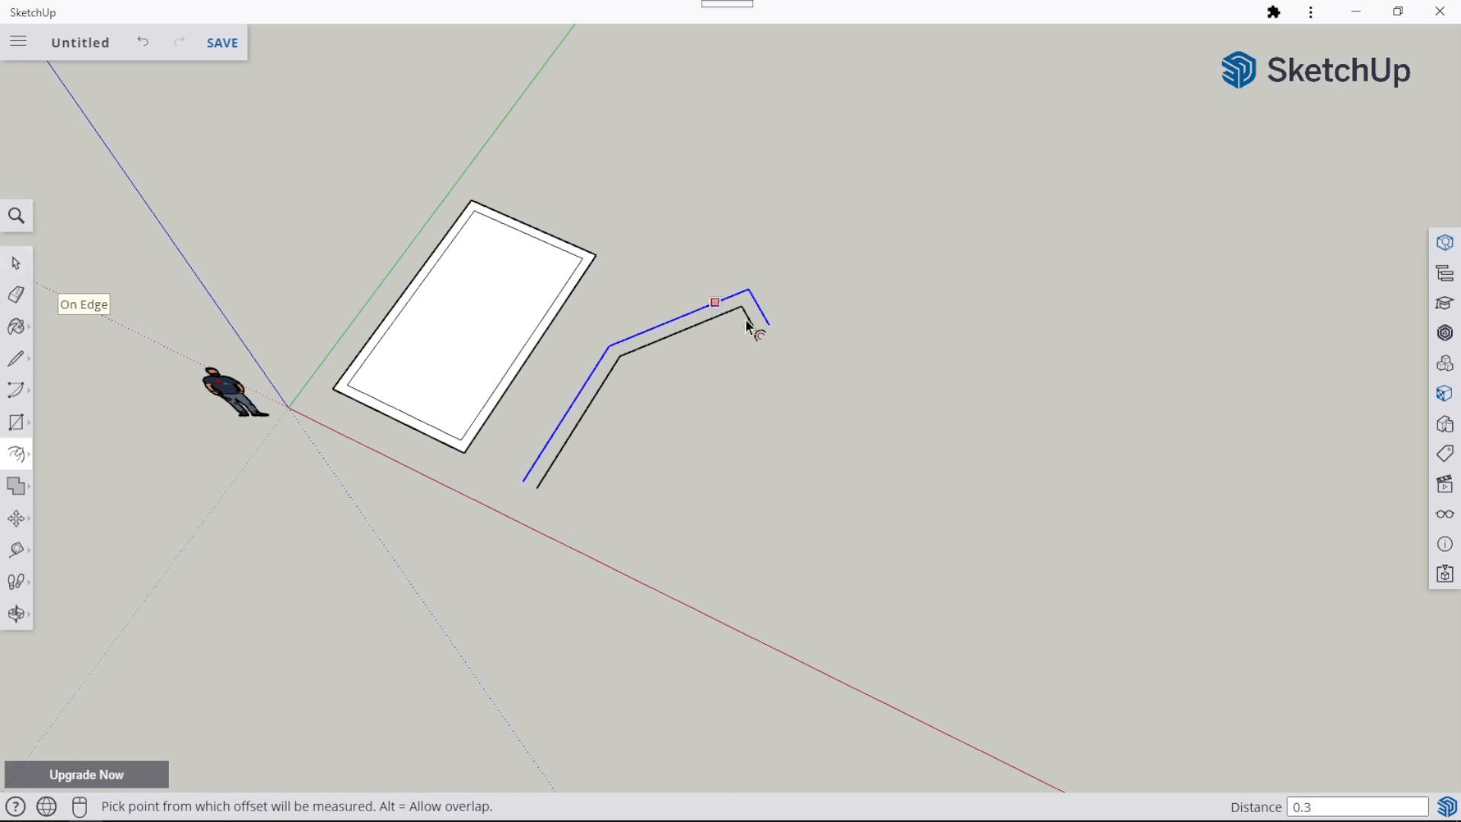
Close both open ends between the original outline and its 0.3 m offset with short lines, forming a filled strip.
{"action": "left_click", "coordinate": [15, 266]}
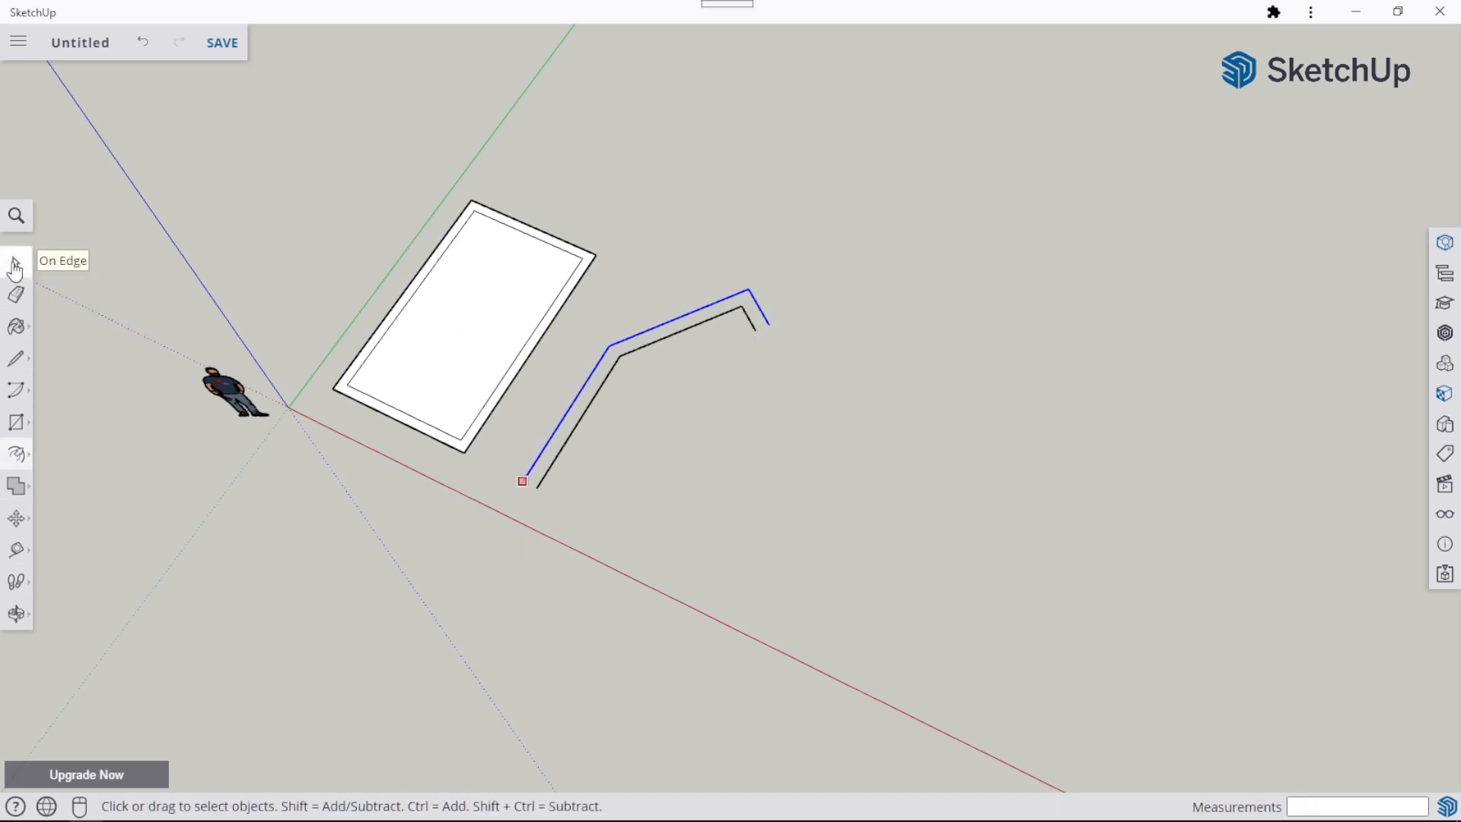
{"action": "left_click", "coordinate": [15, 358]}
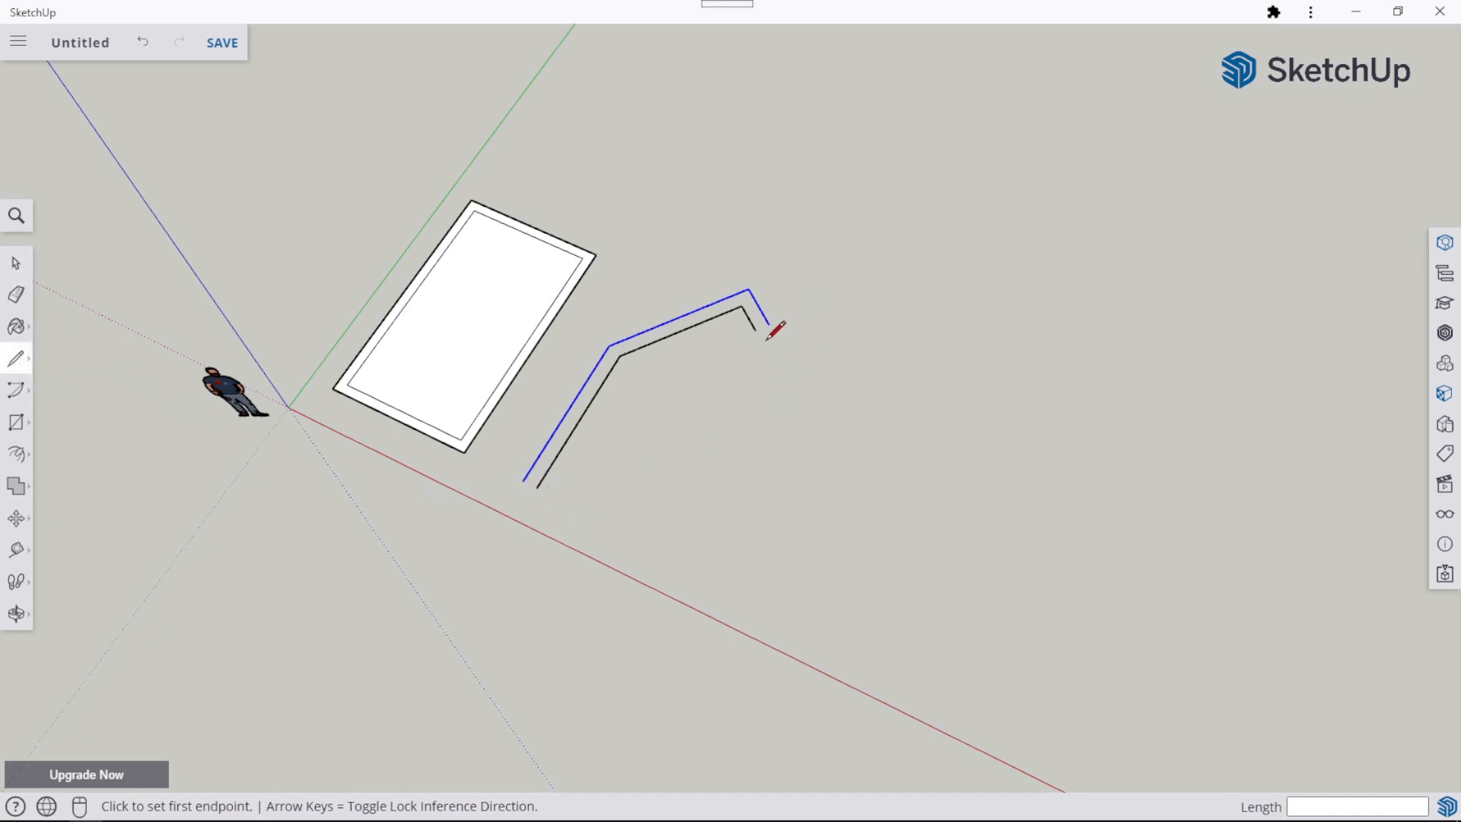
{"action": "left_click", "coordinate": [528, 480]}
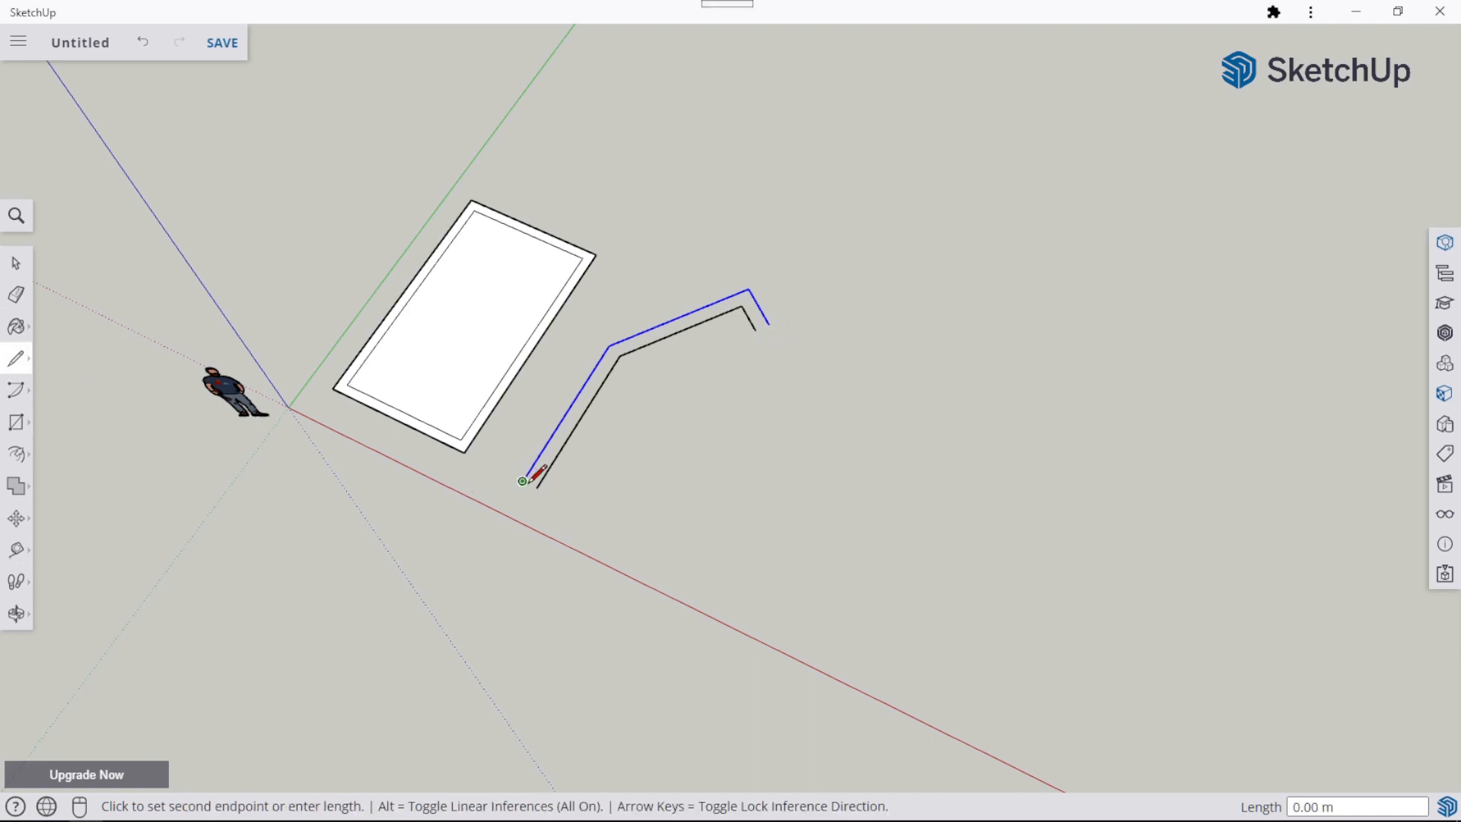
{"action": "left_click", "coordinate": [536, 487]}
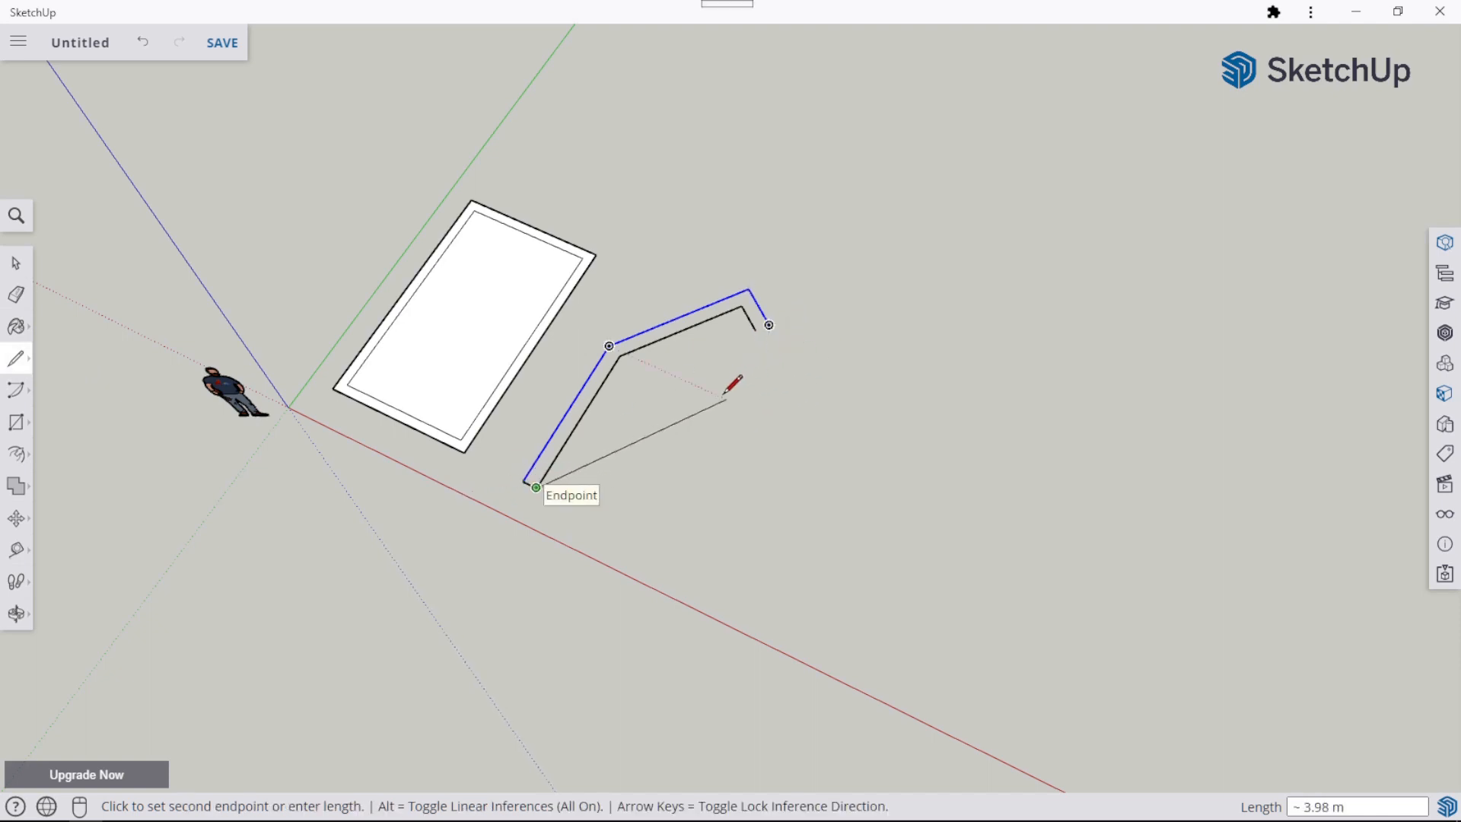
{"action": "key", "text": "Escape"}
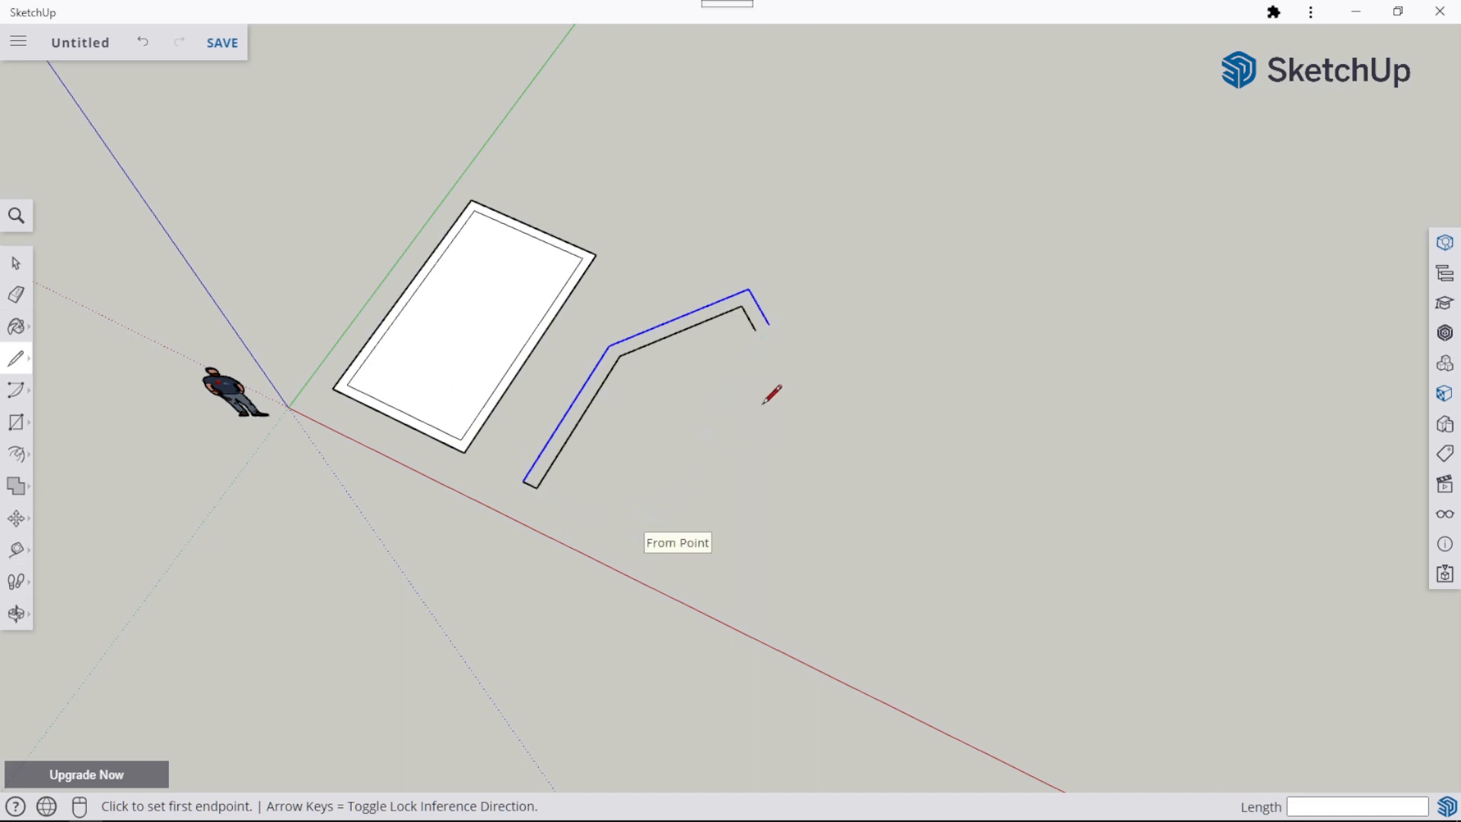
{"action": "left_click", "coordinate": [760, 332]}
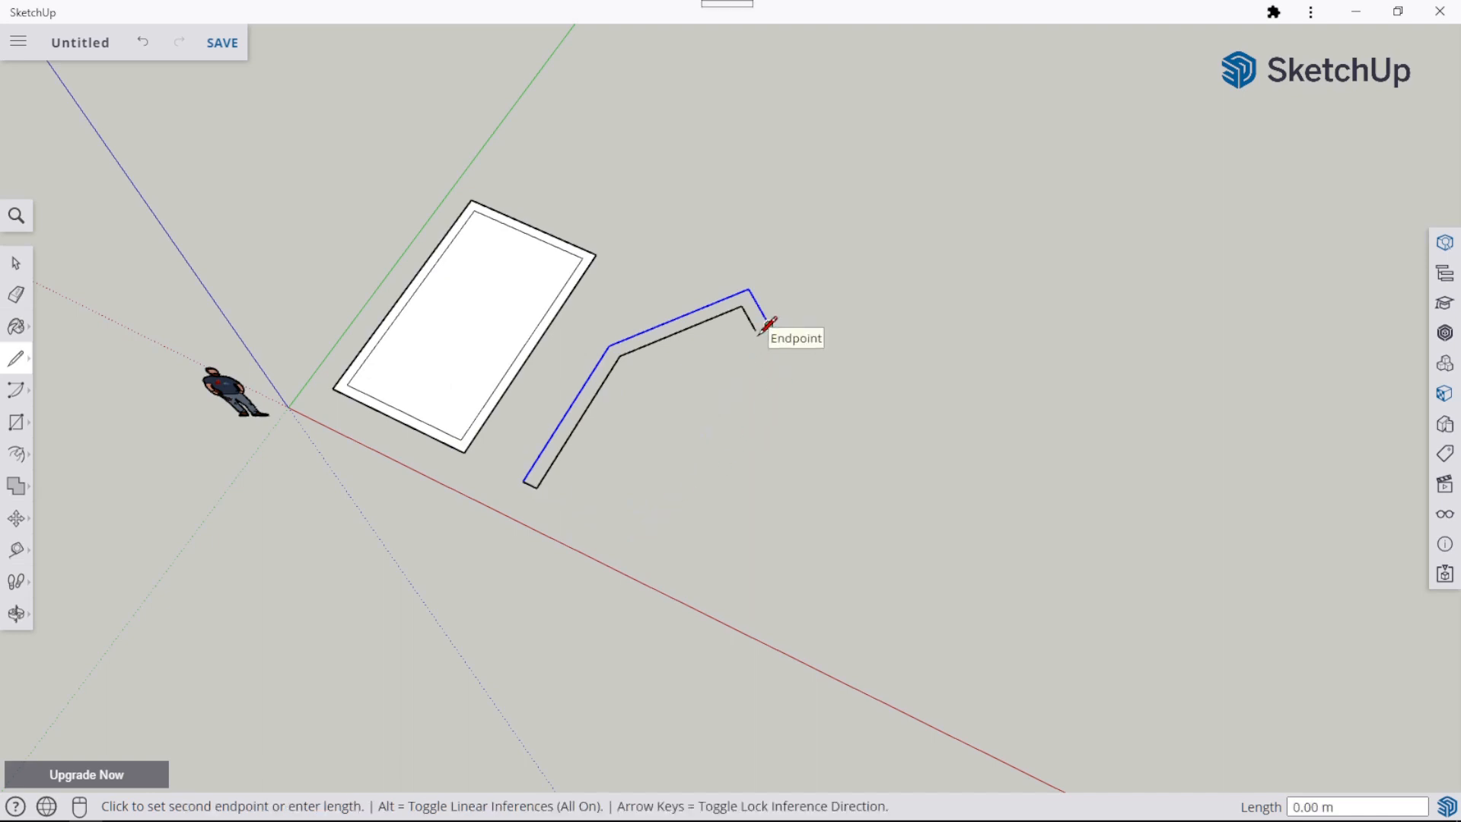
{"action": "left_click", "coordinate": [767, 322]}
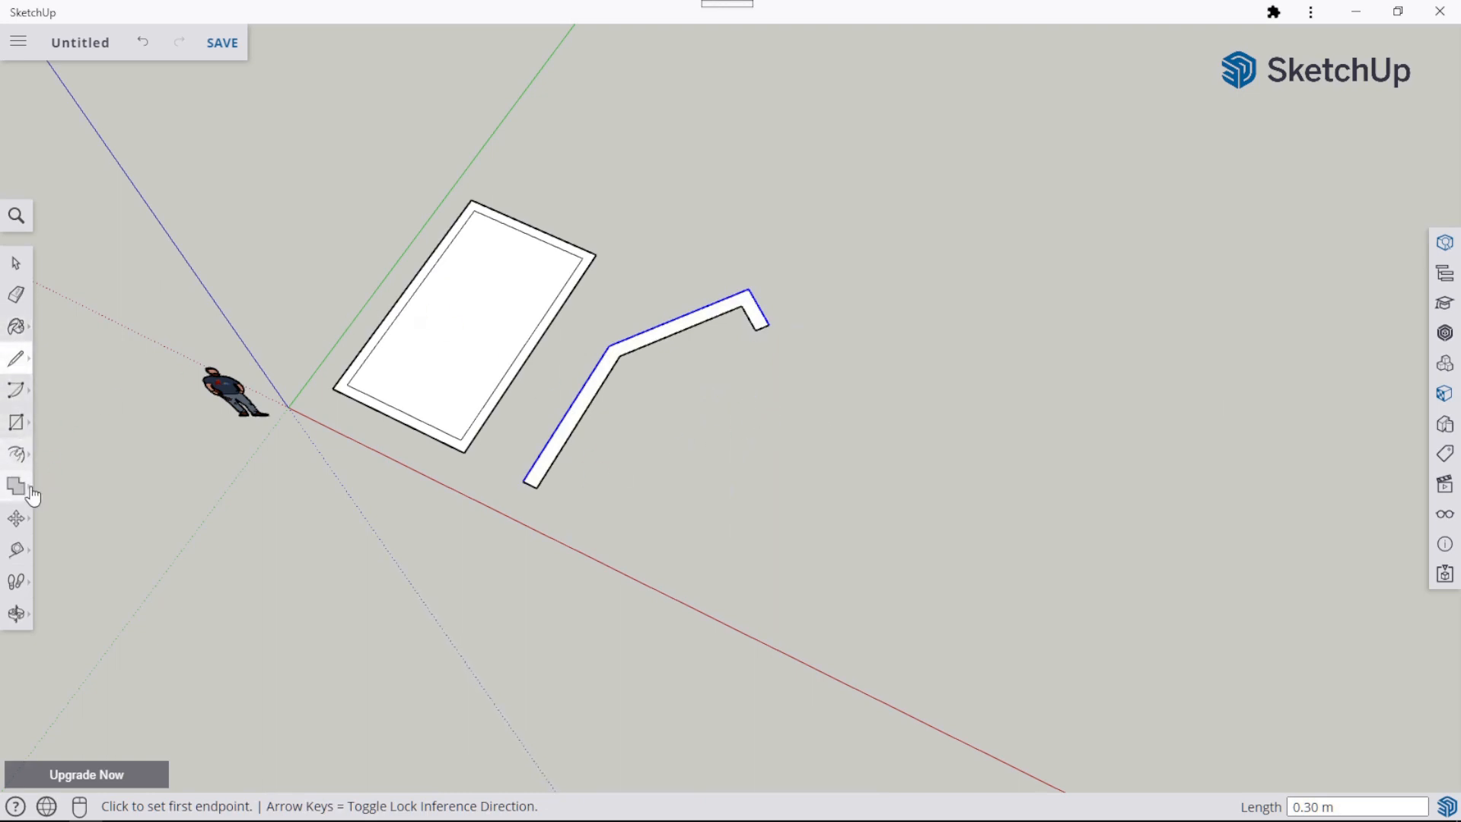
Draw a 3 m by 6 m rectangle on the ground on the far side of the bent strip from the bordered rectangle.
{"action": "left_click", "coordinate": [20, 426]}
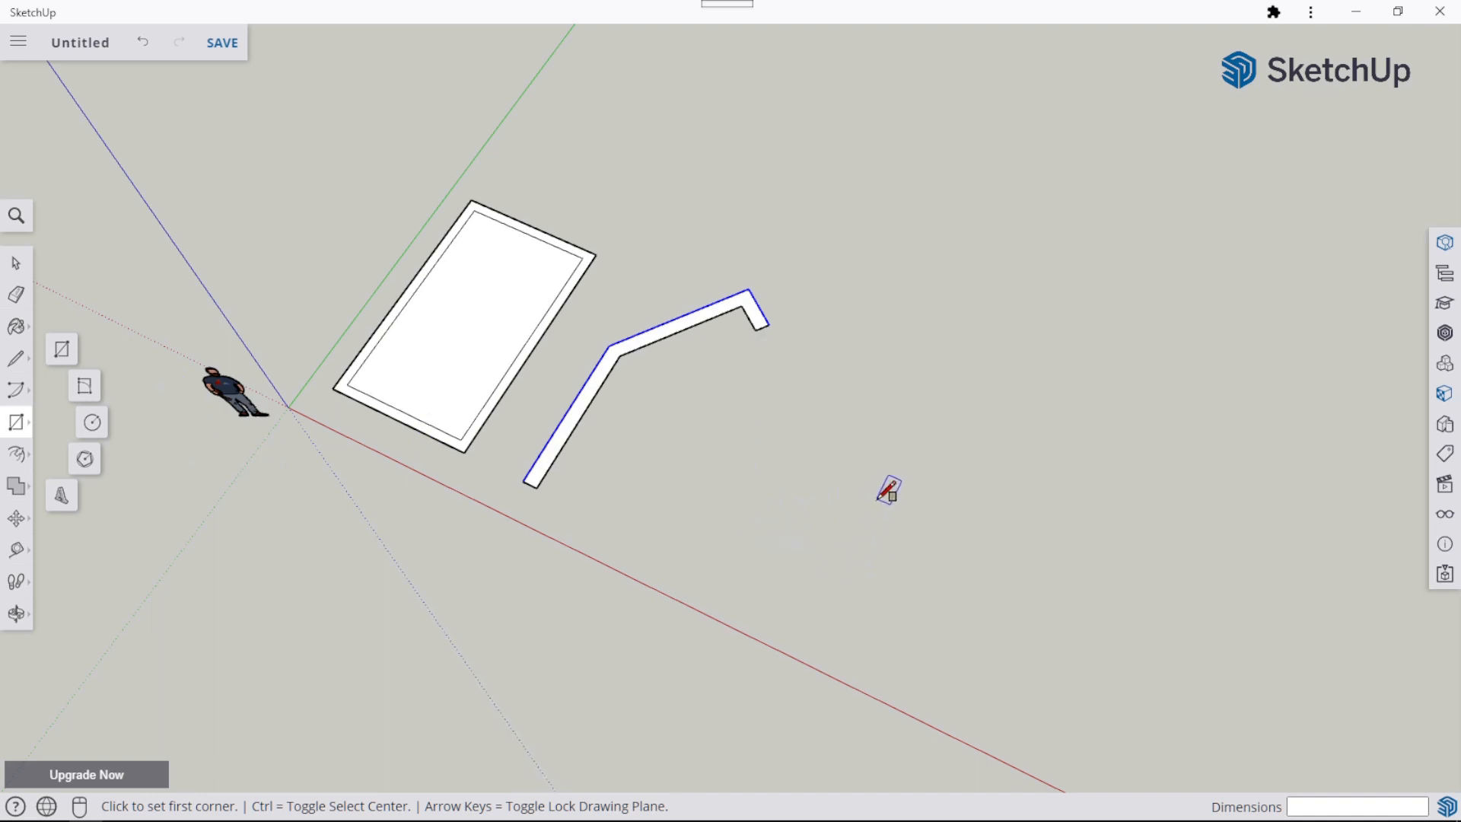
{"action": "scroll", "coordinate": [887, 492], "scroll_direction": "down", "scroll_amount": 1}
{"action": "middle_click_drag", "start_coordinate": [900, 475], "coordinate": [920, 352]}
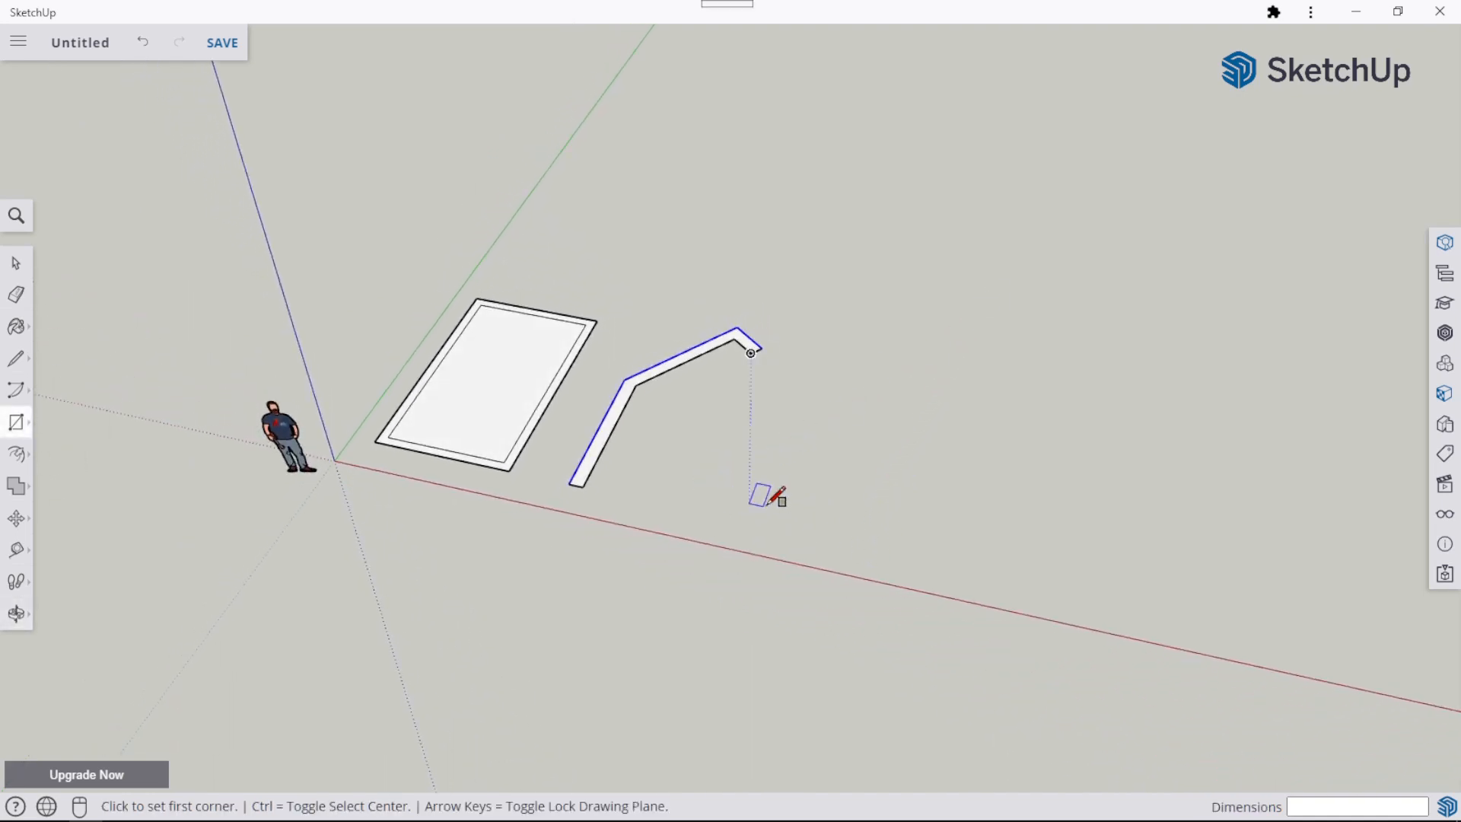
{"action": "left_click", "coordinate": [824, 523]}
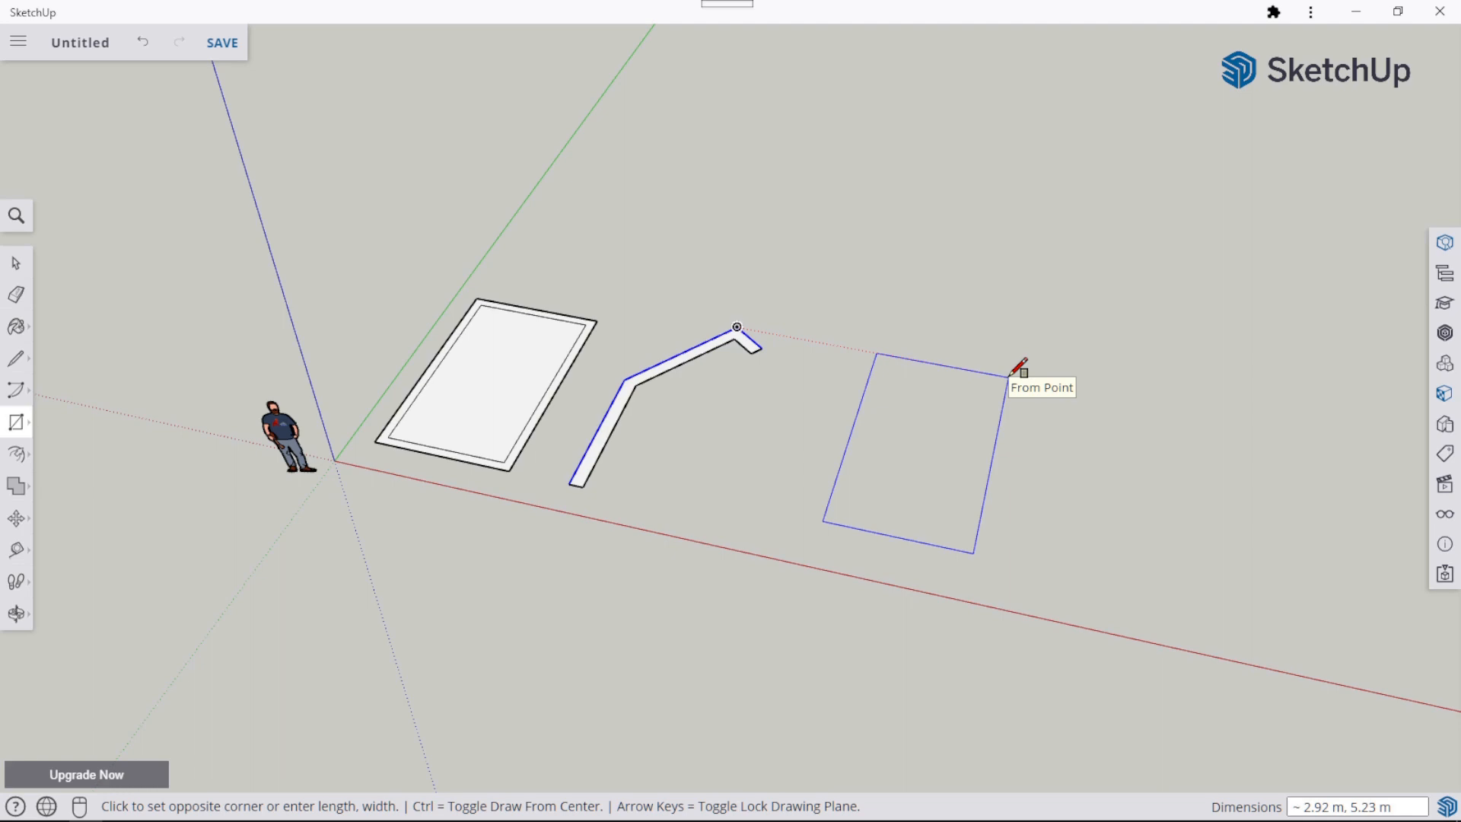
{"action": "type", "text": "3,6"}
{"action": "key", "text": "Return"}
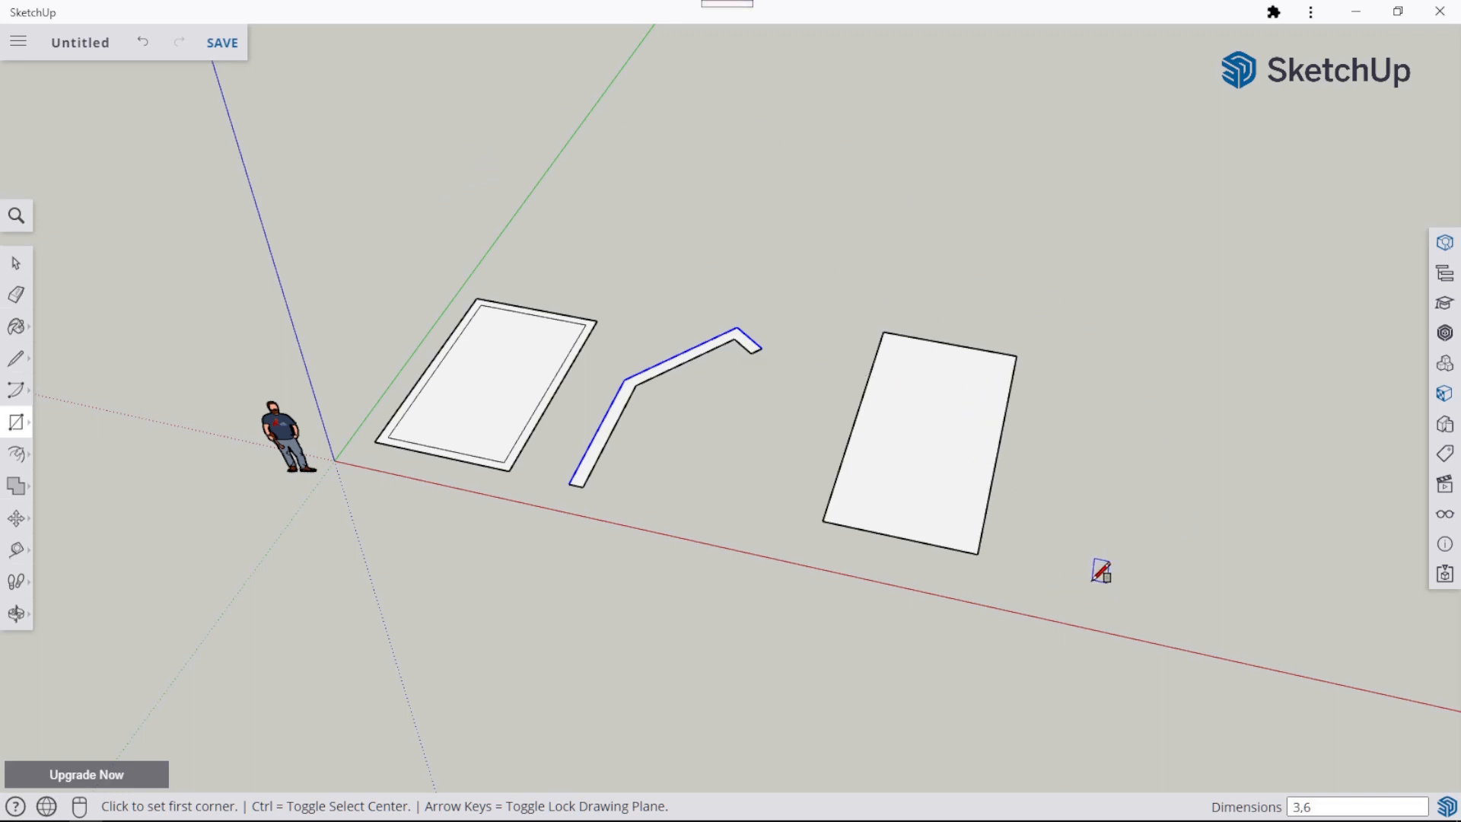
{"action": "left_click", "coordinate": [16, 263]}
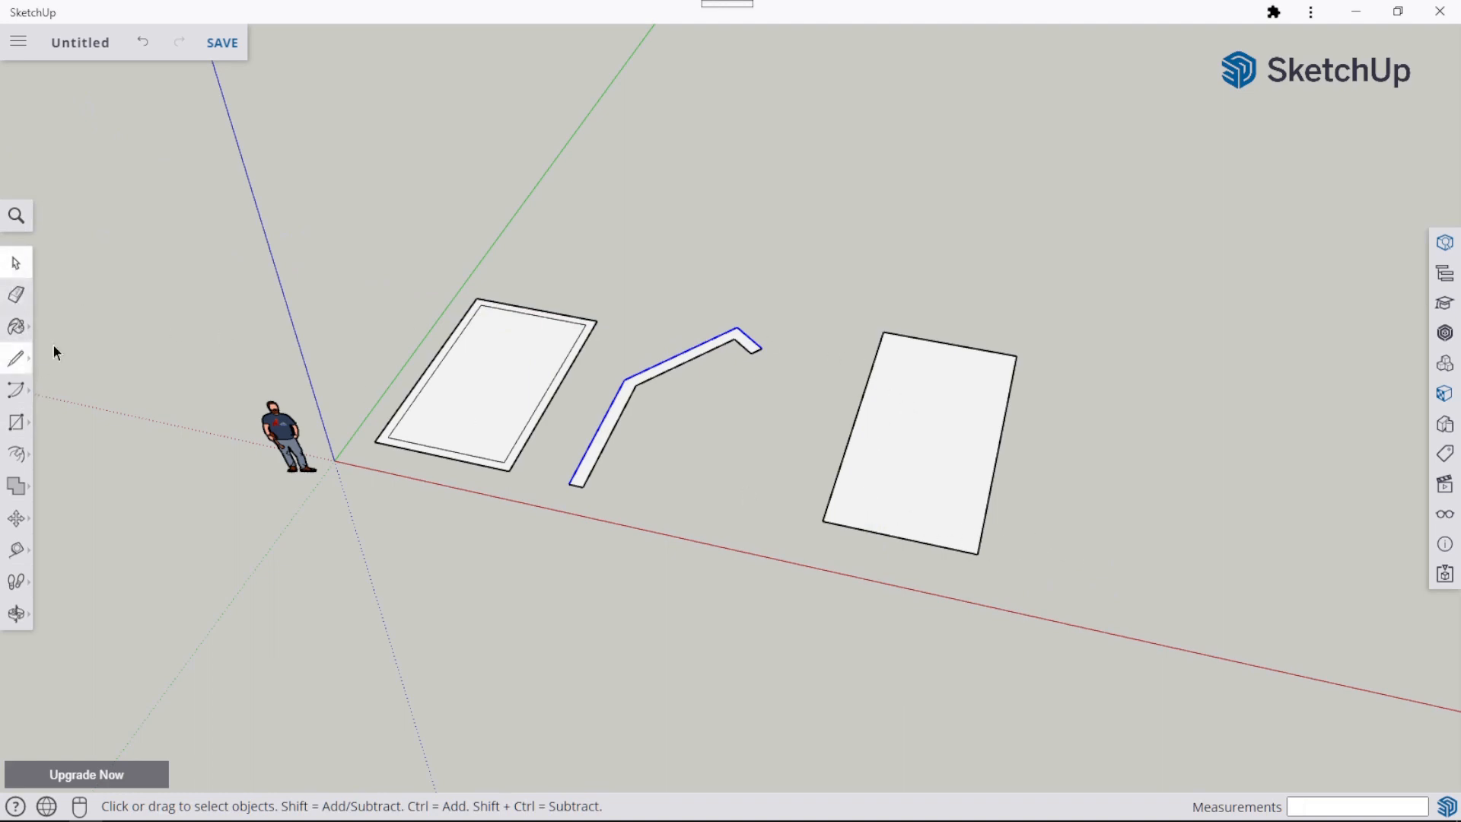
{"action": "key", "text": "l"}
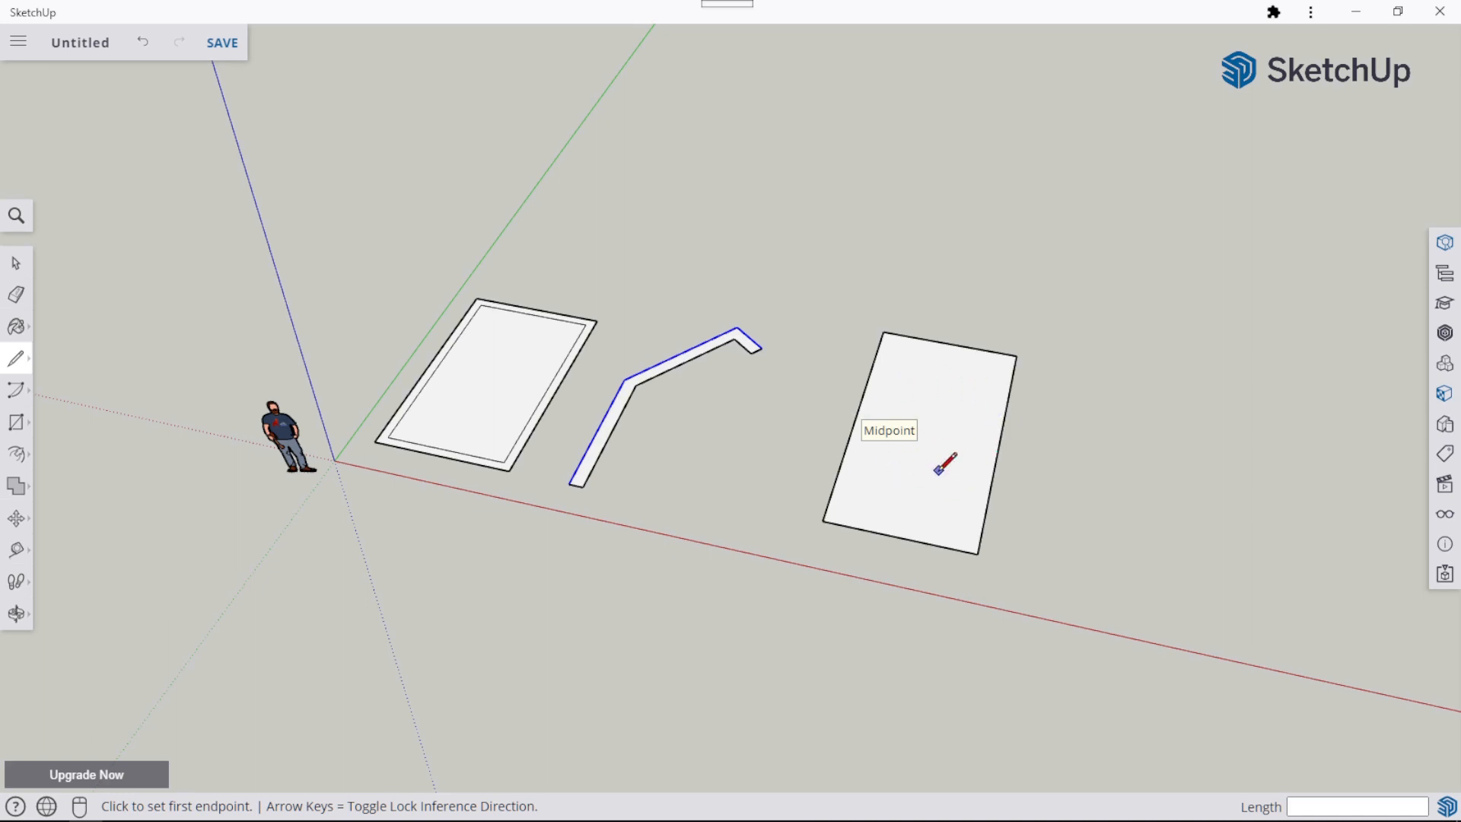
{"action": "left_click", "coordinate": [856, 420]}
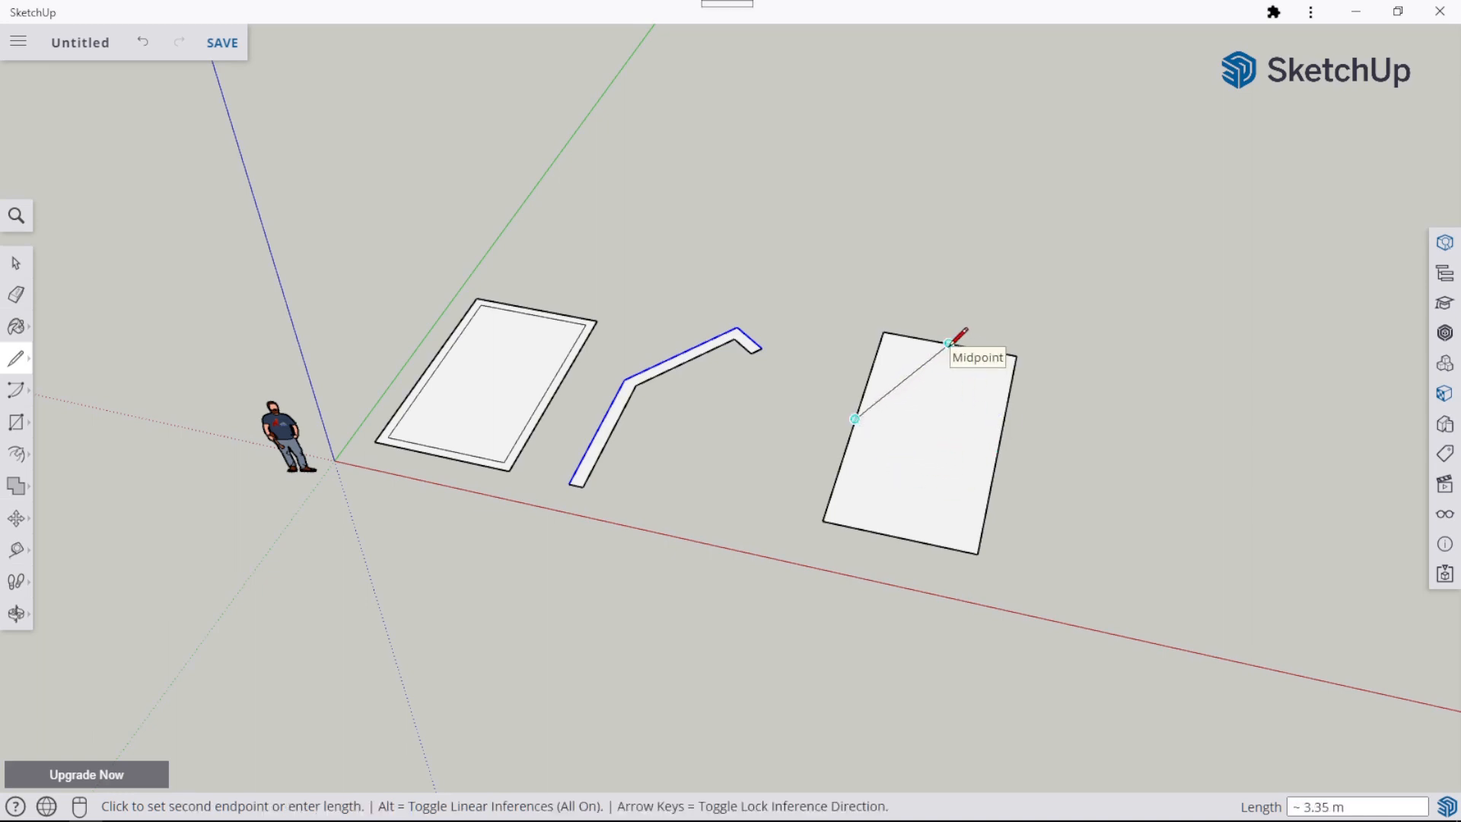
{"action": "key", "text": "Escape"}
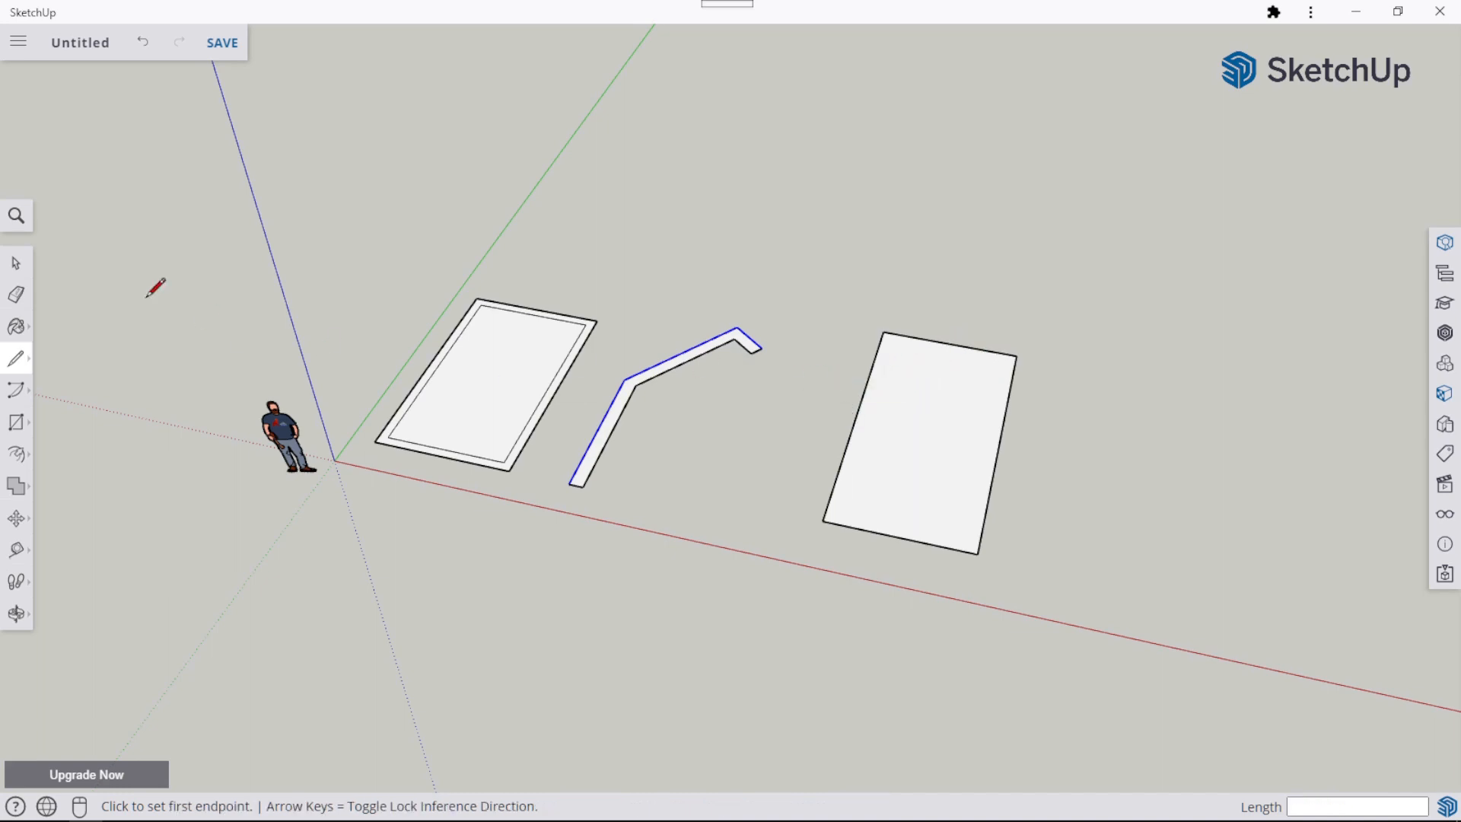
{"action": "left_click", "coordinate": [16, 263]}
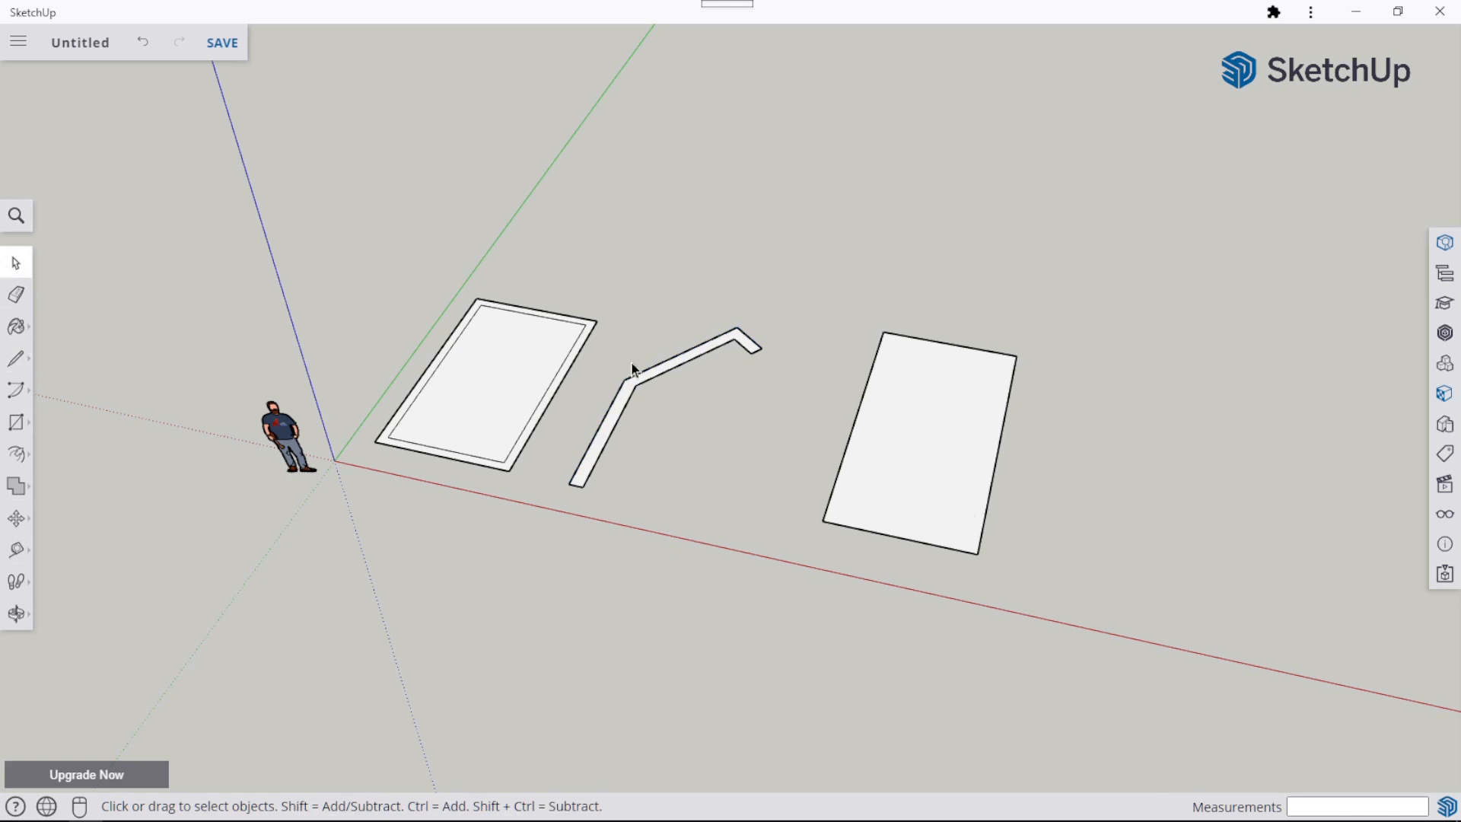
{"action": "left_click", "coordinate": [926, 431]}
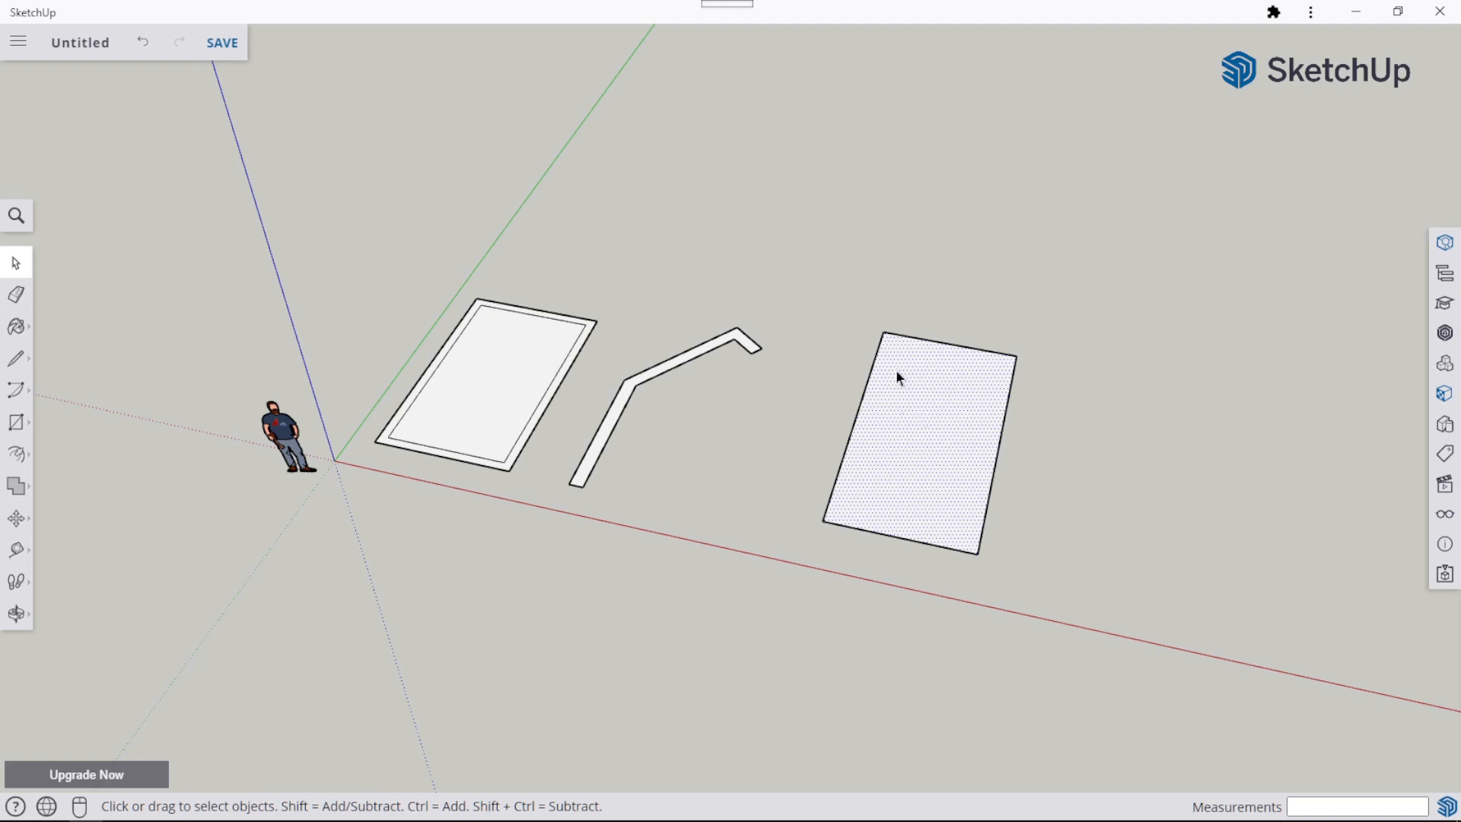
{"action": "left_click", "coordinate": [791, 406]}
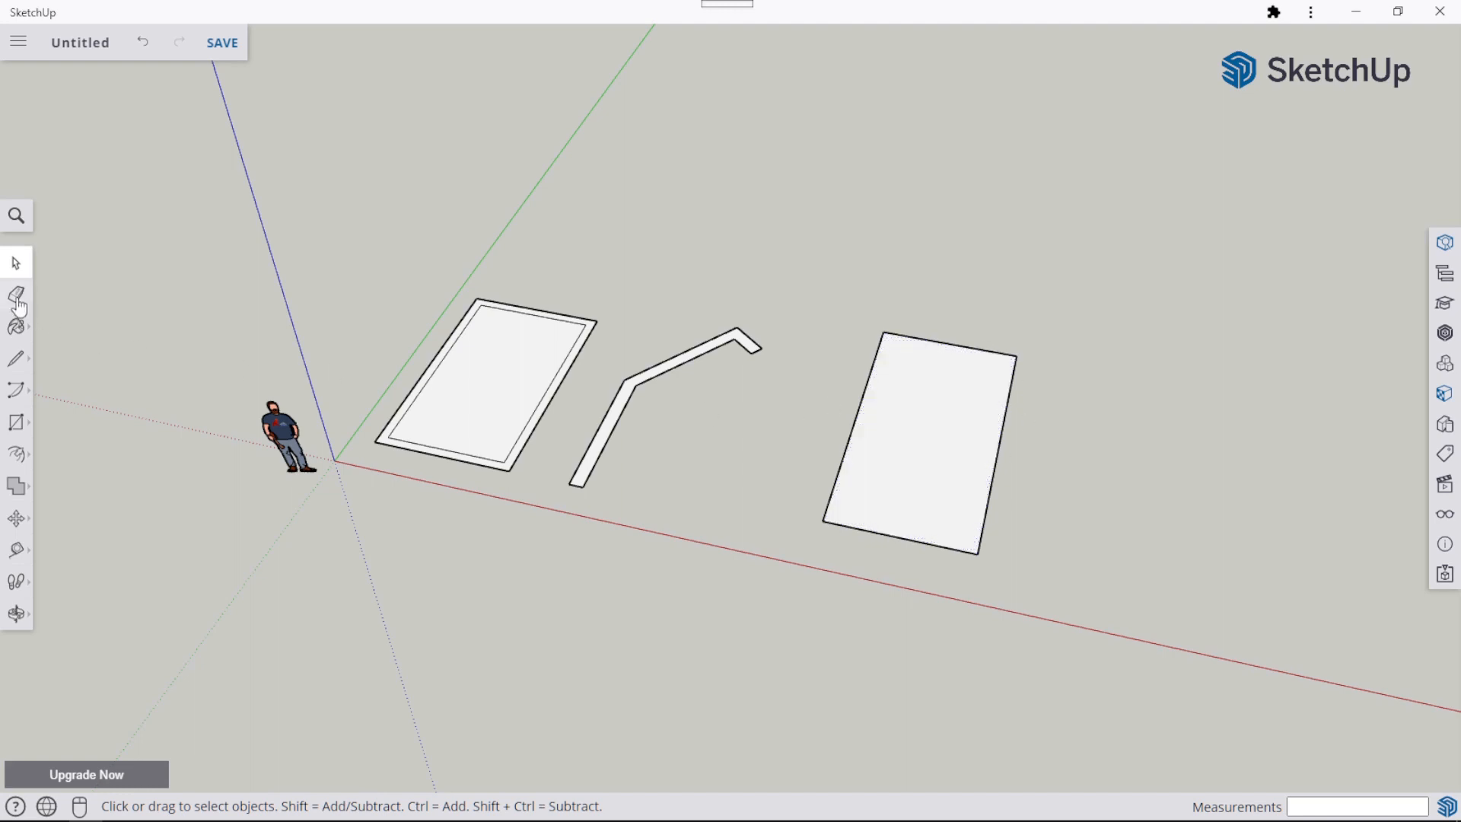
Draw a line across the new rectangle from the midpoint of its near short edge to the midpoint of its long edge facing the strip.
{"action": "left_click", "coordinate": [17, 361]}
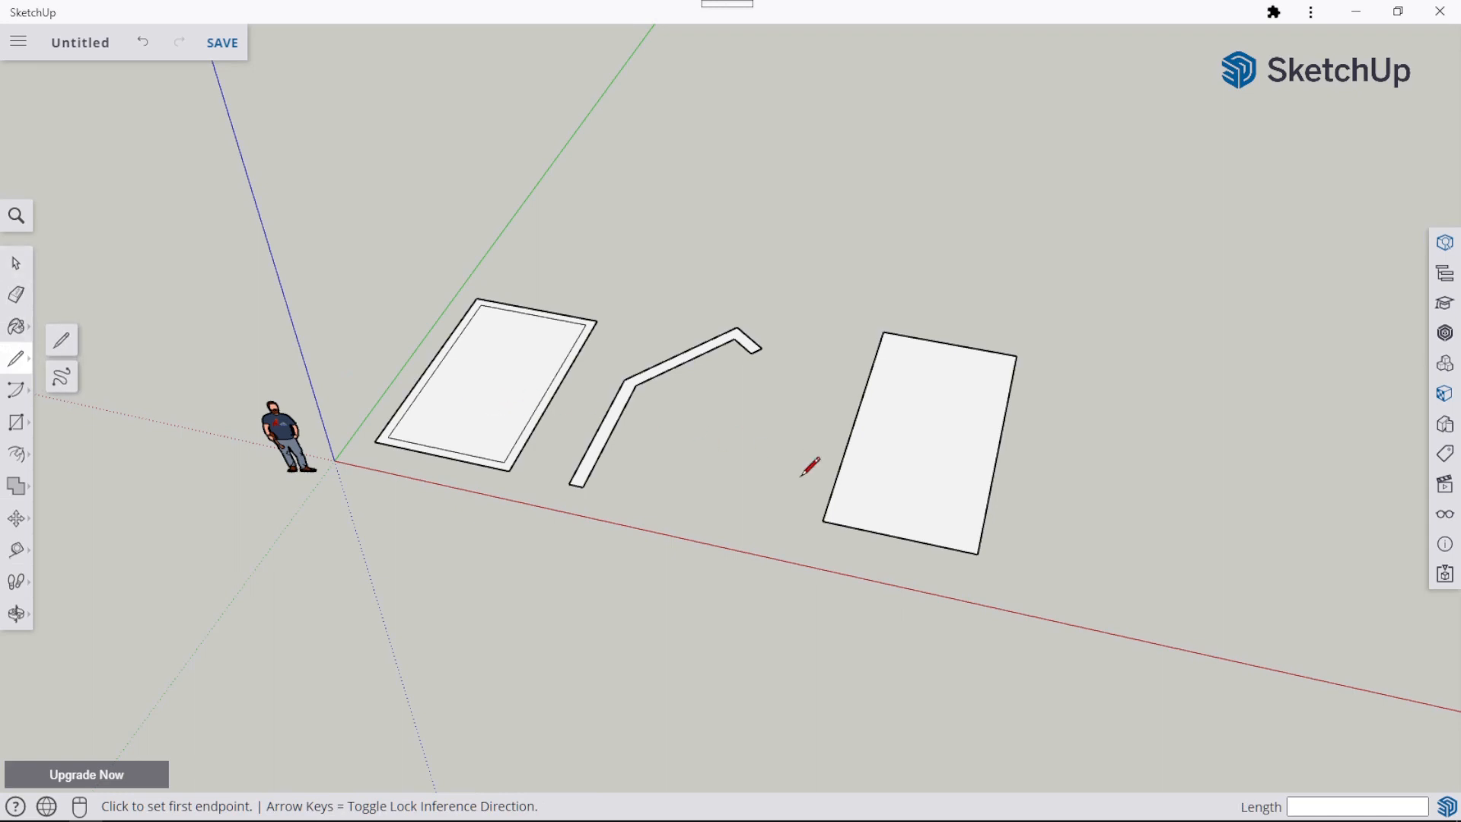
{"action": "left_click", "coordinate": [899, 537]}
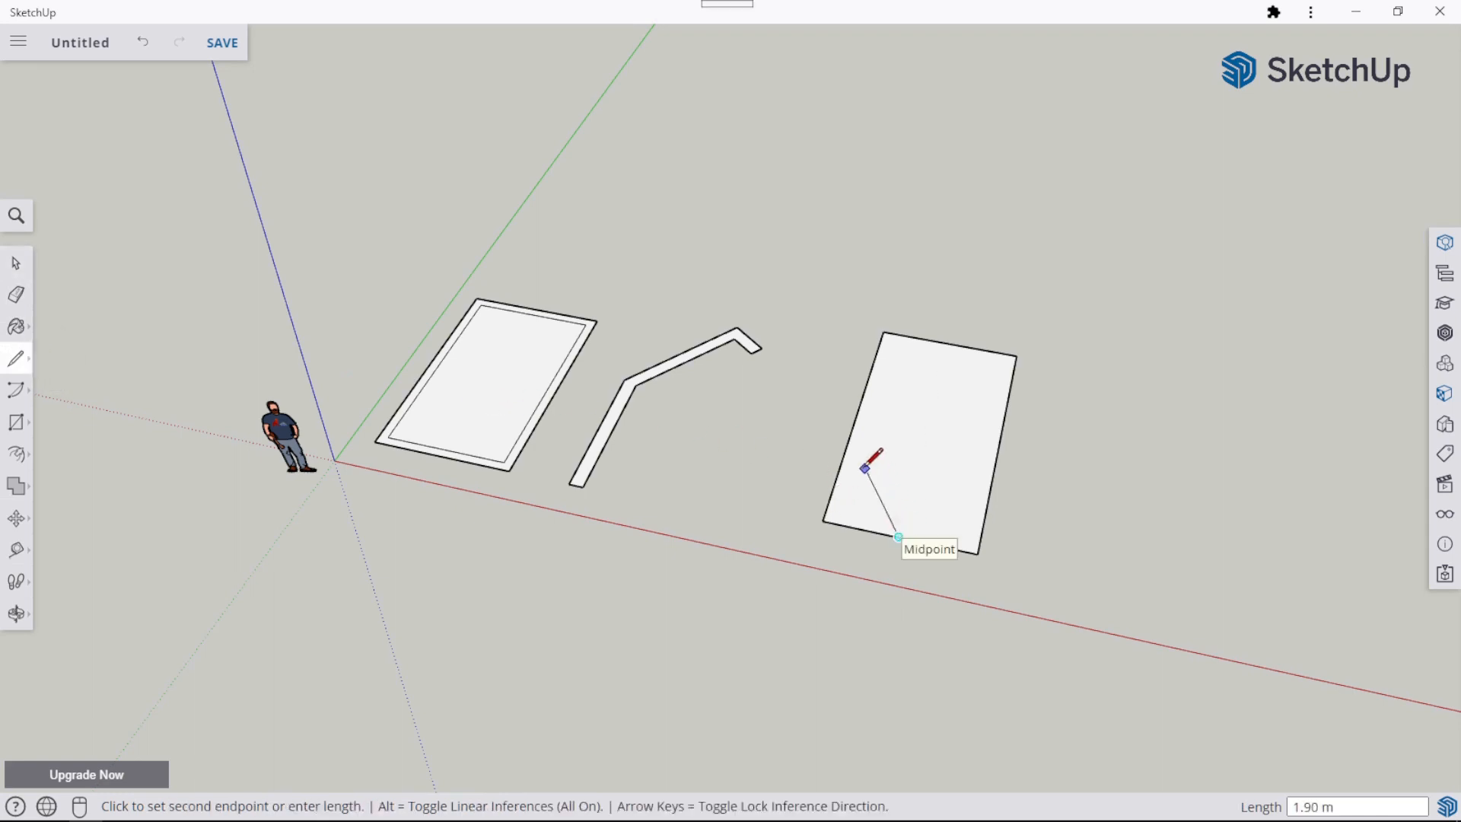
{"action": "left_click", "coordinate": [855, 419]}
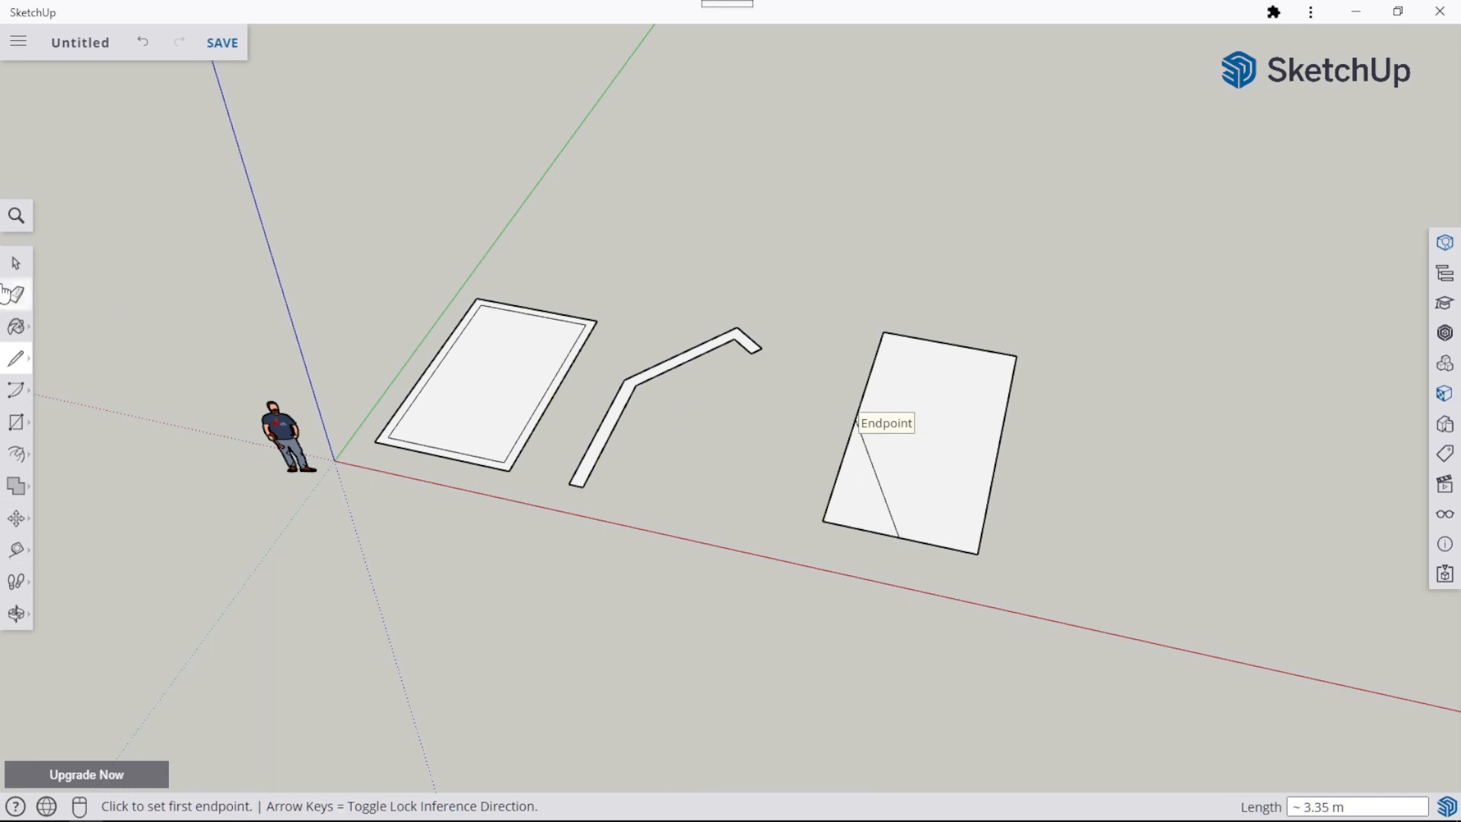
Select the large face and the triangular corner face of the divided rectangle in turn to check that they are separate.
{"action": "left_click", "coordinate": [18, 267]}
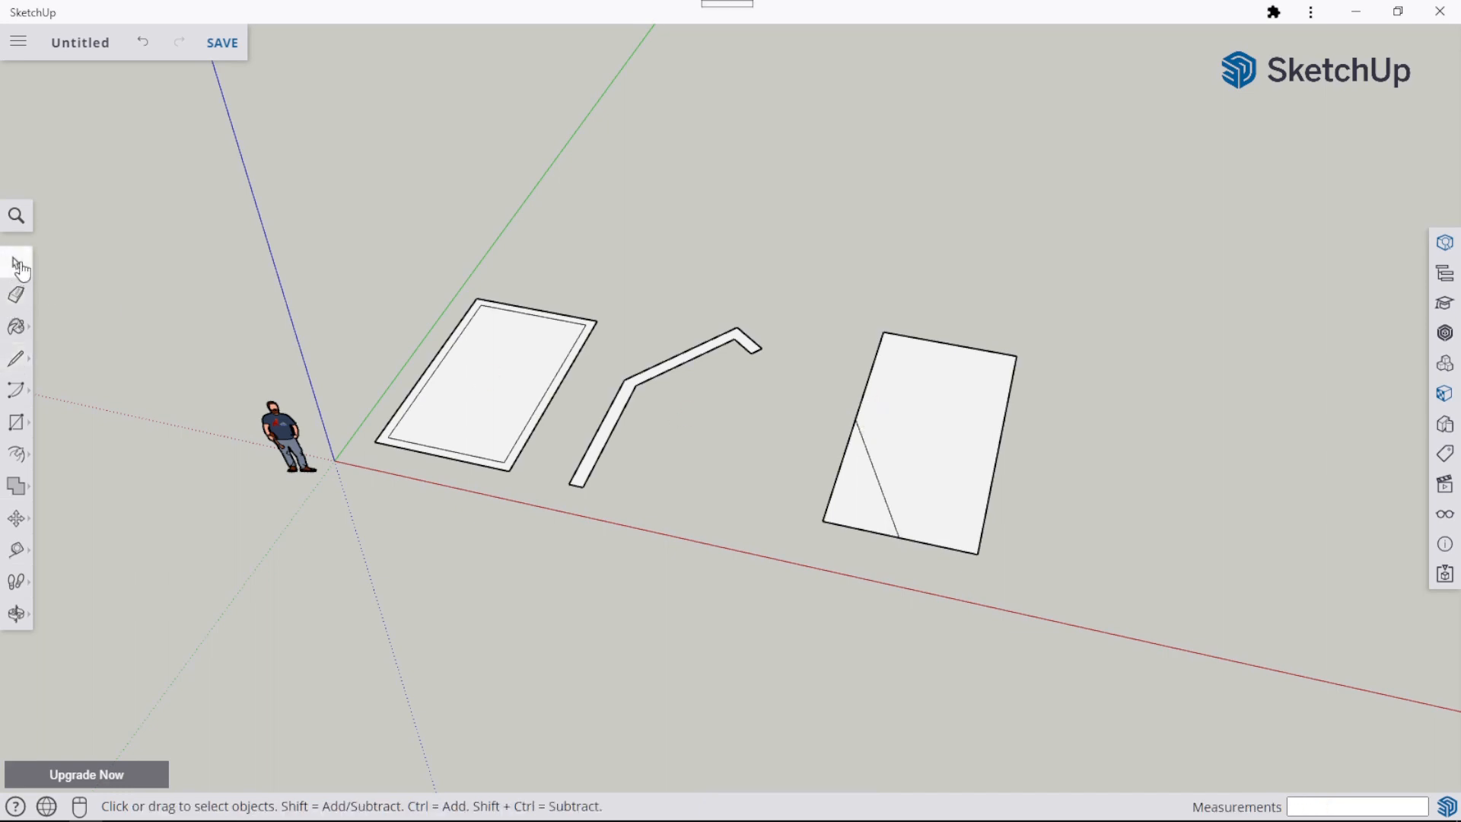
{"action": "left_click", "coordinate": [951, 439]}
{"action": "left_click", "coordinate": [860, 486]}
{"action": "left_click", "coordinate": [910, 446]}
{"action": "left_click", "coordinate": [868, 491]}
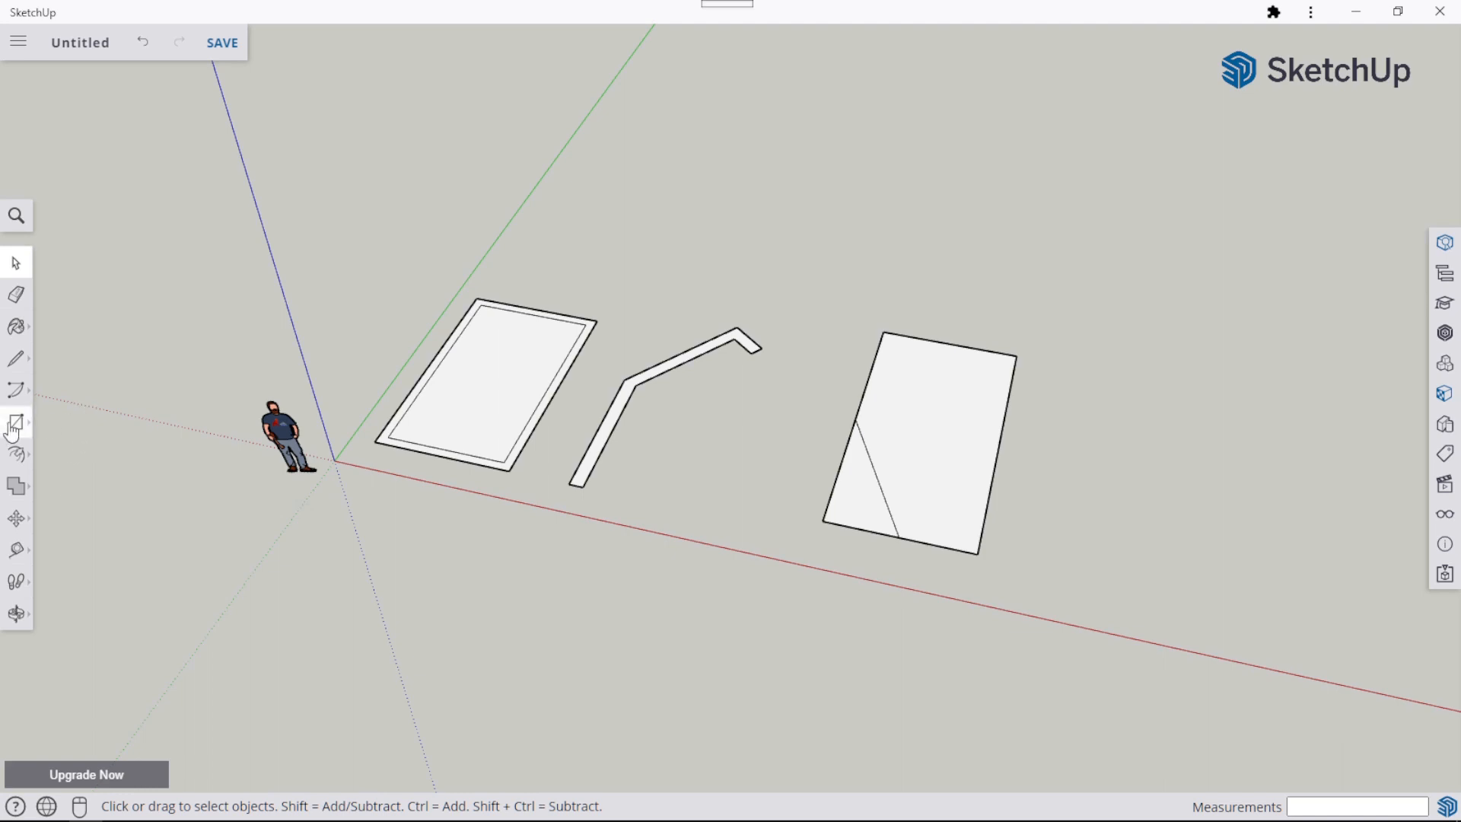
Push/Pull the border face around the inner rectangle up by 3 m to form walls.
{"action": "left_click", "coordinate": [19, 456]}
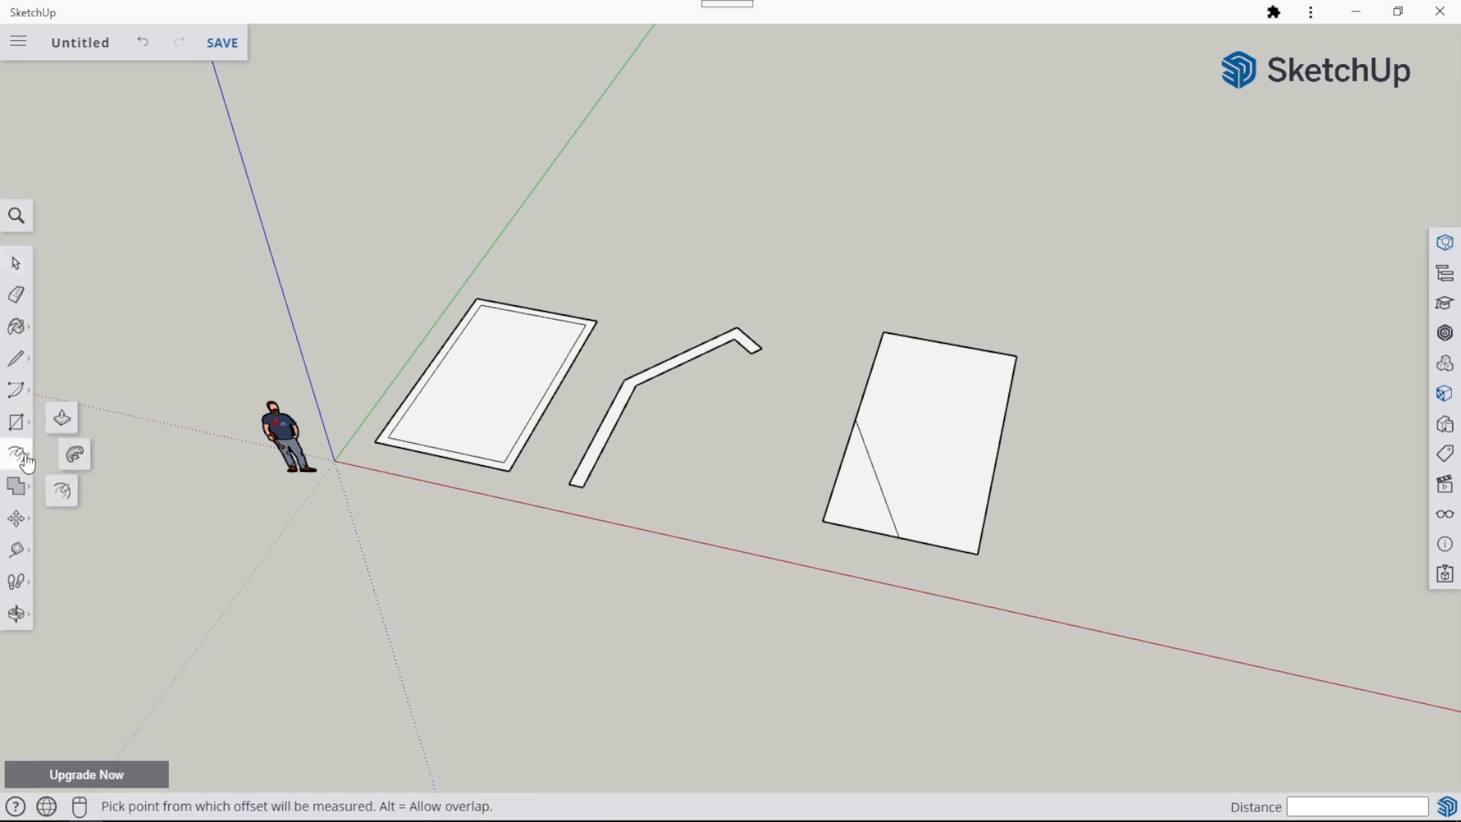
{"action": "left_click", "coordinate": [61, 423]}
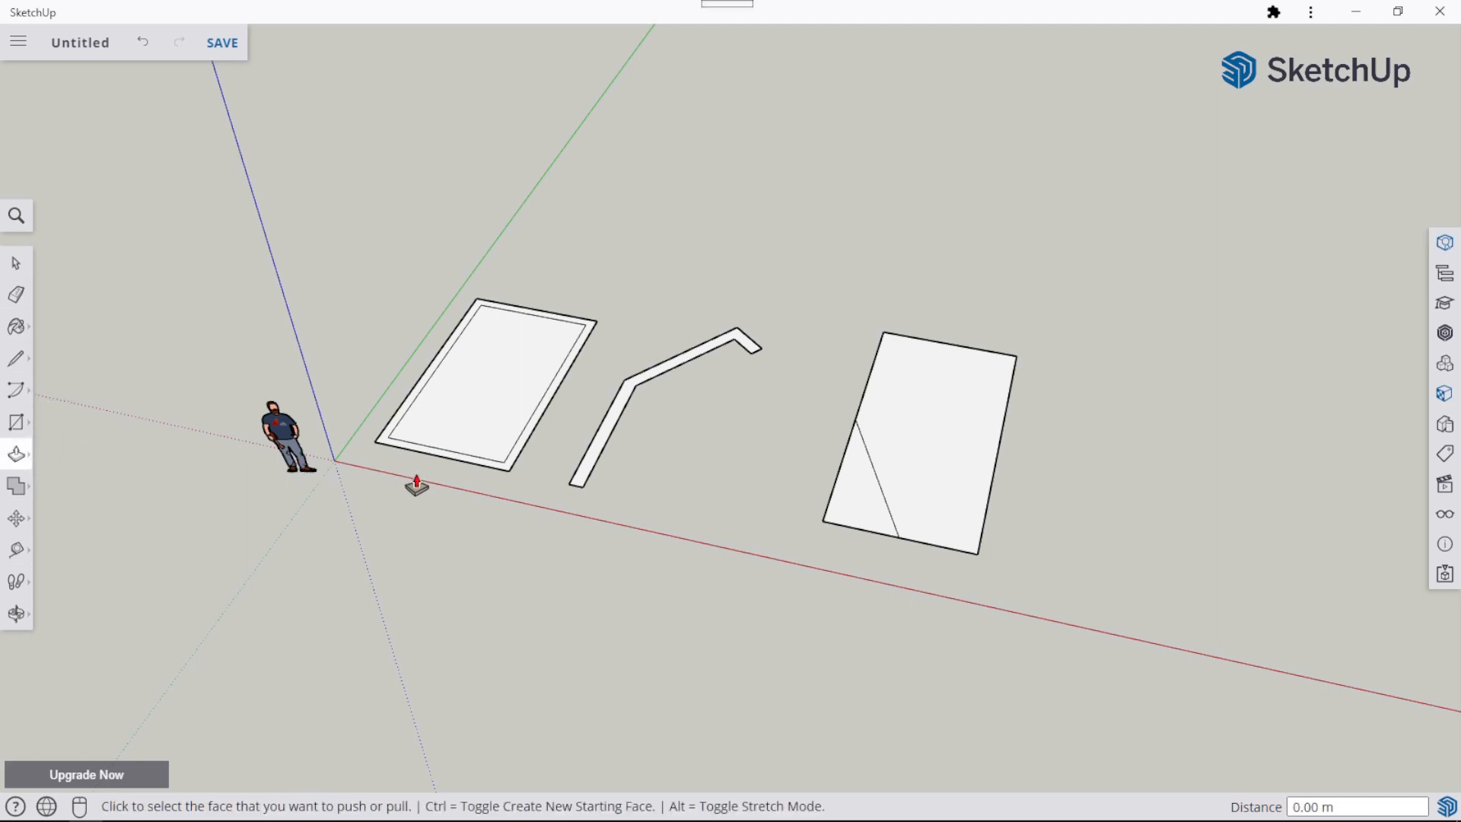
{"action": "scroll", "coordinate": [417, 487], "scroll_direction": "up", "scroll_amount": 1}
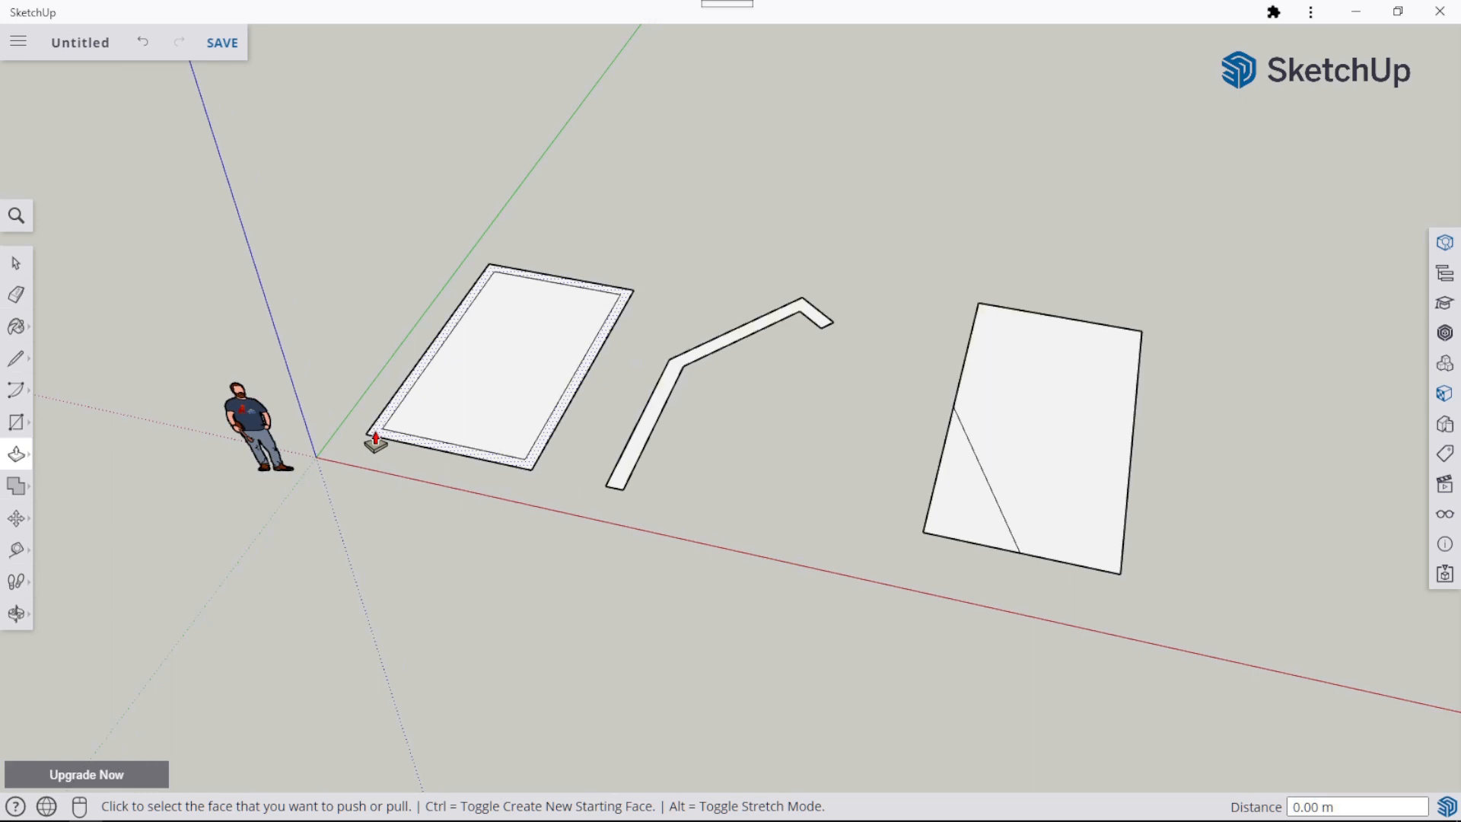
{"action": "scroll", "coordinate": [446, 406], "scroll_direction": "up", "scroll_amount": 1}
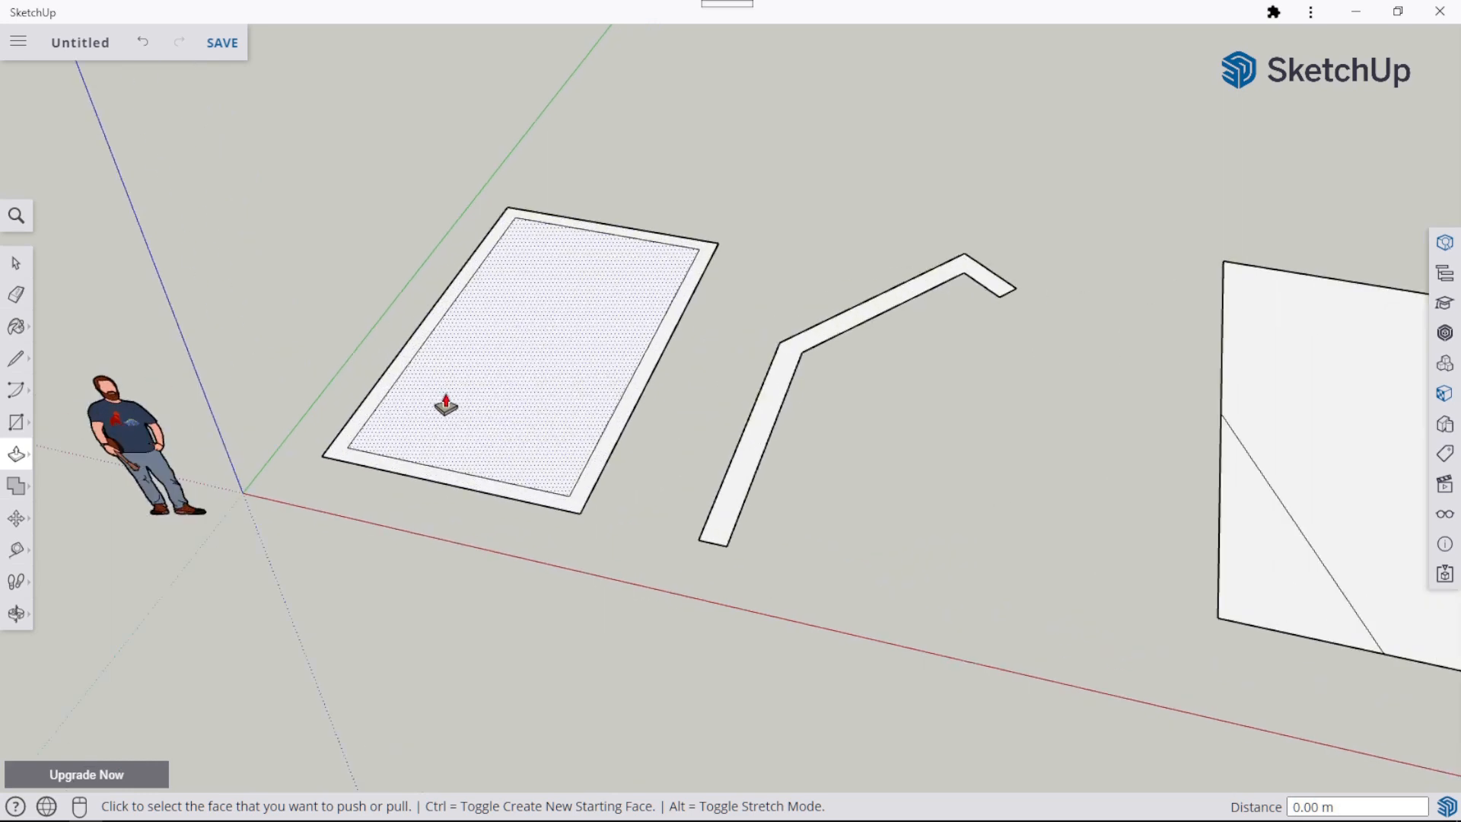
{"action": "left_click", "coordinate": [334, 457]}
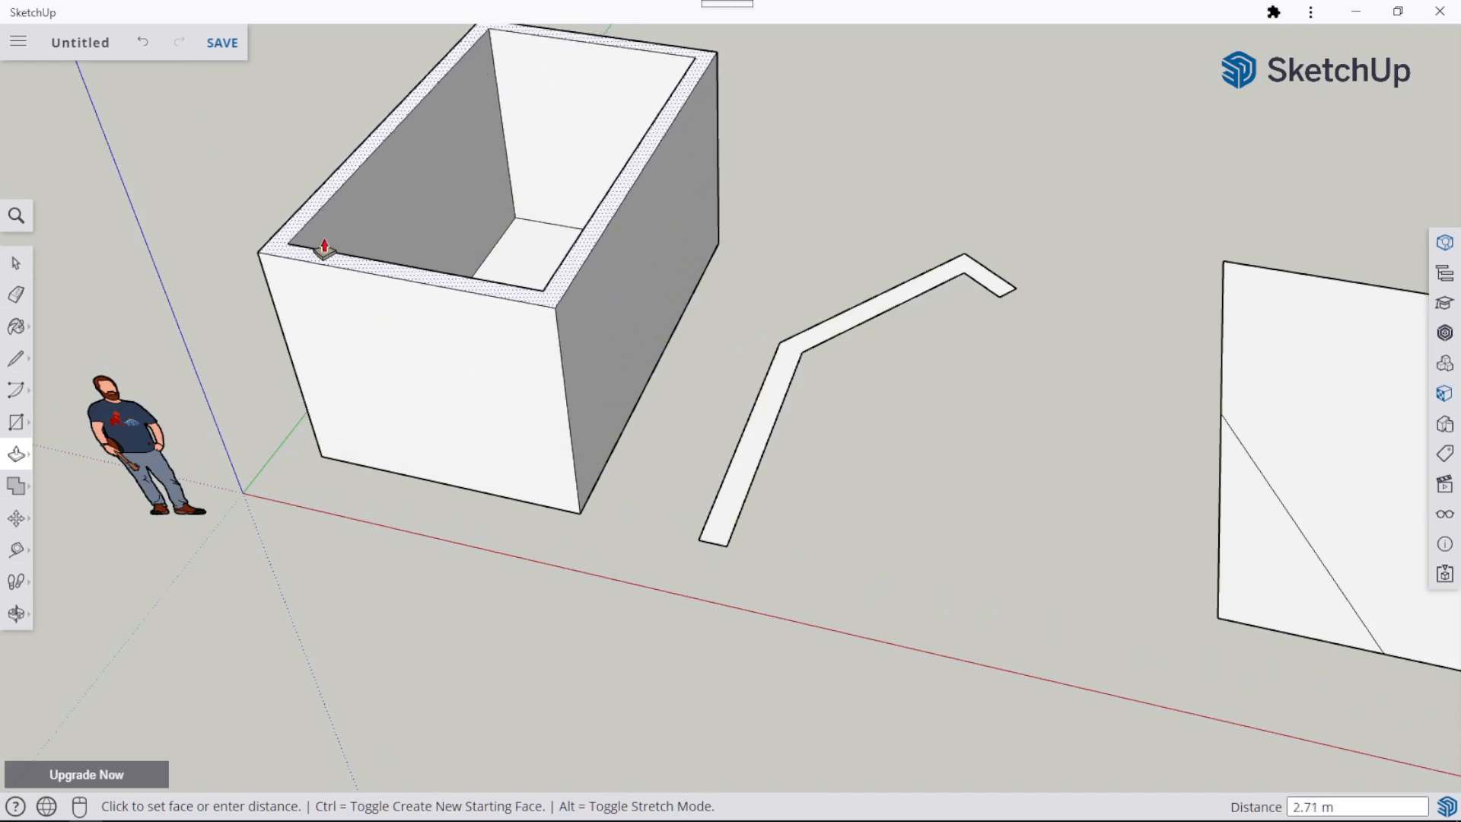
{"action": "type", "text": "3"}
{"action": "key", "text": "Return"}
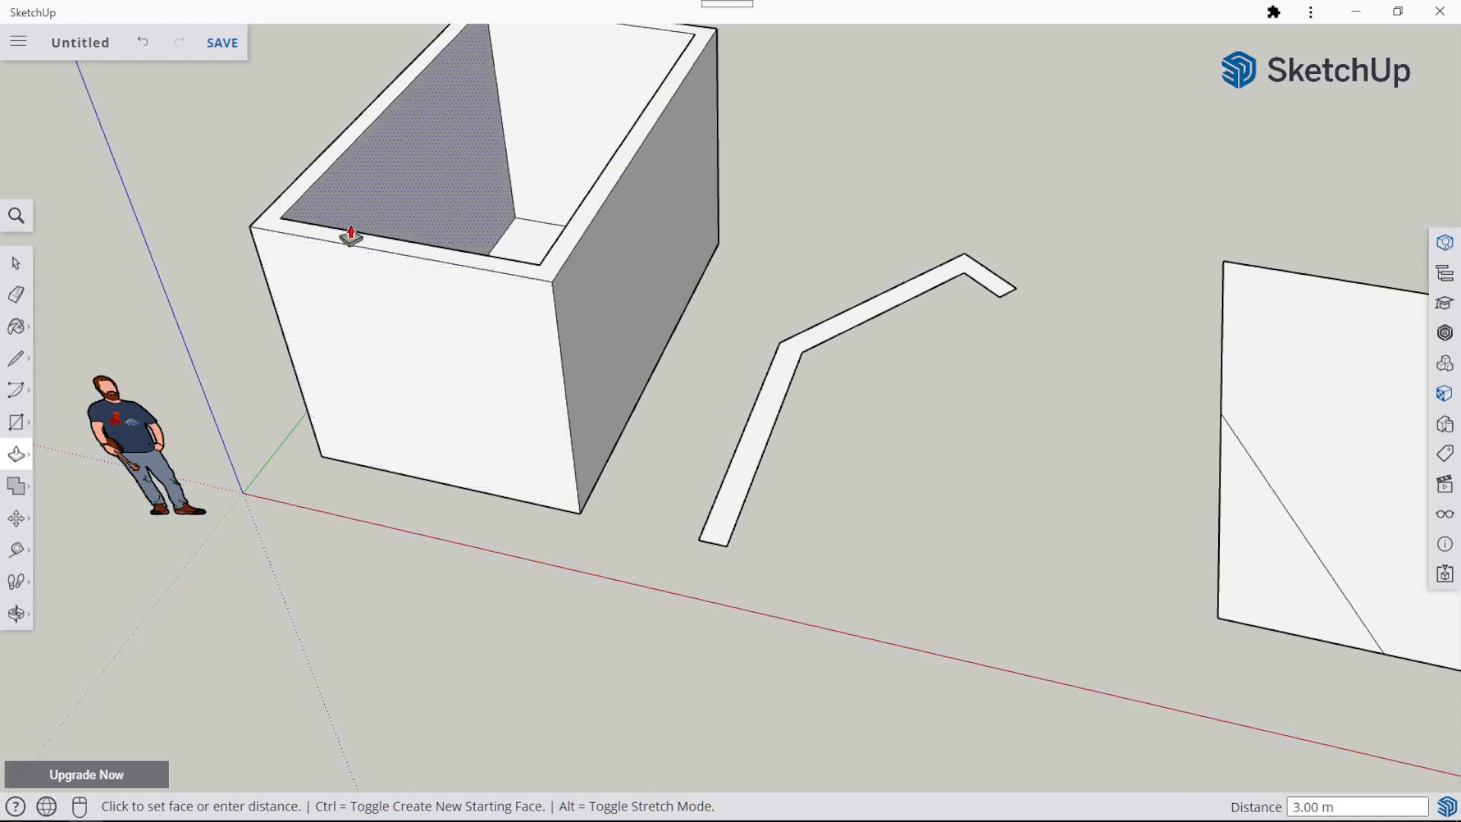
Push/Pull the triangular corner face up to match the height of the walls by referencing their top face.
{"action": "scroll", "coordinate": [549, 379], "scroll_direction": "down", "scroll_amount": 3}
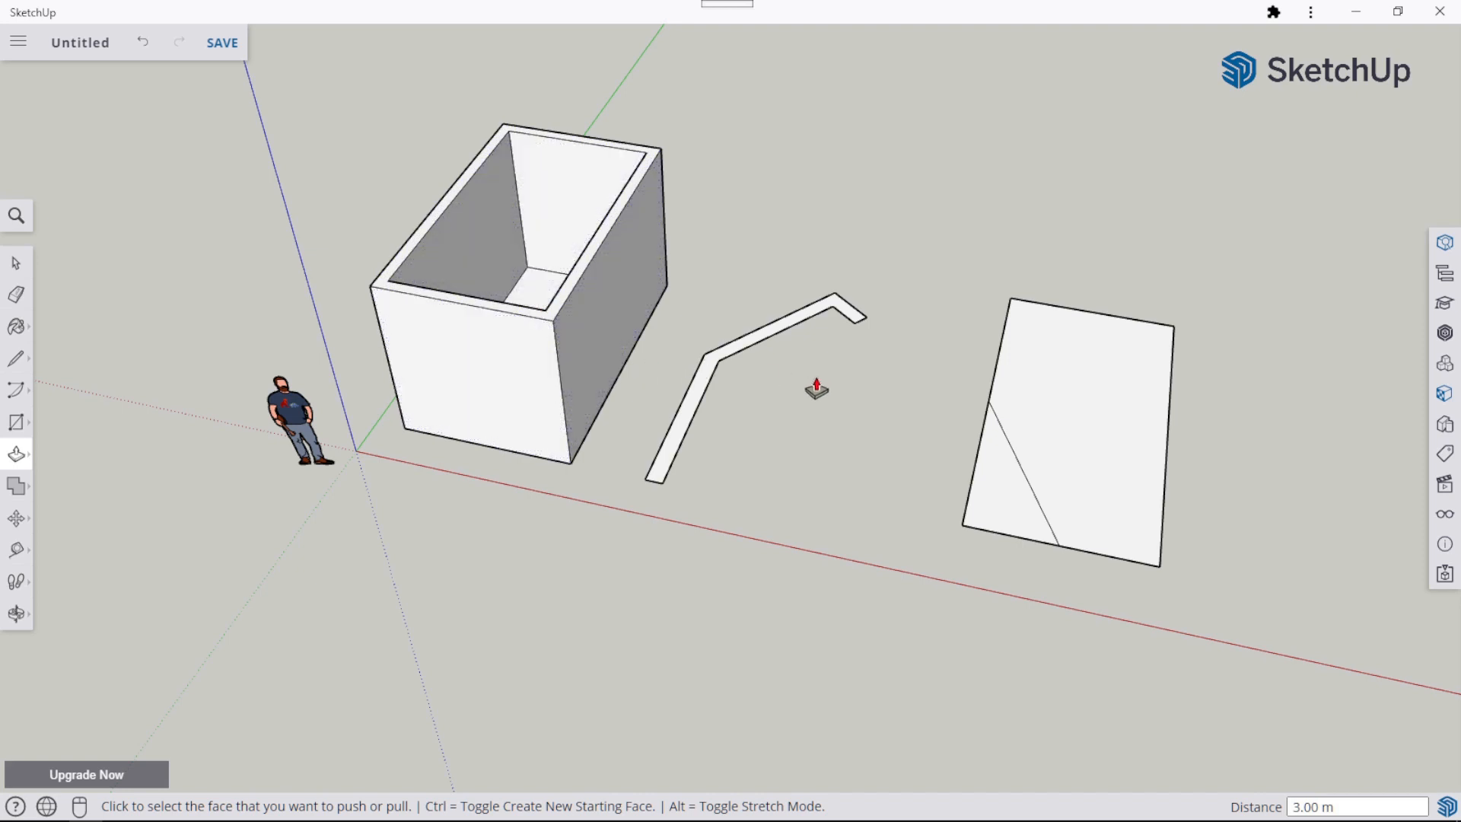
{"action": "left_click", "coordinate": [993, 499]}
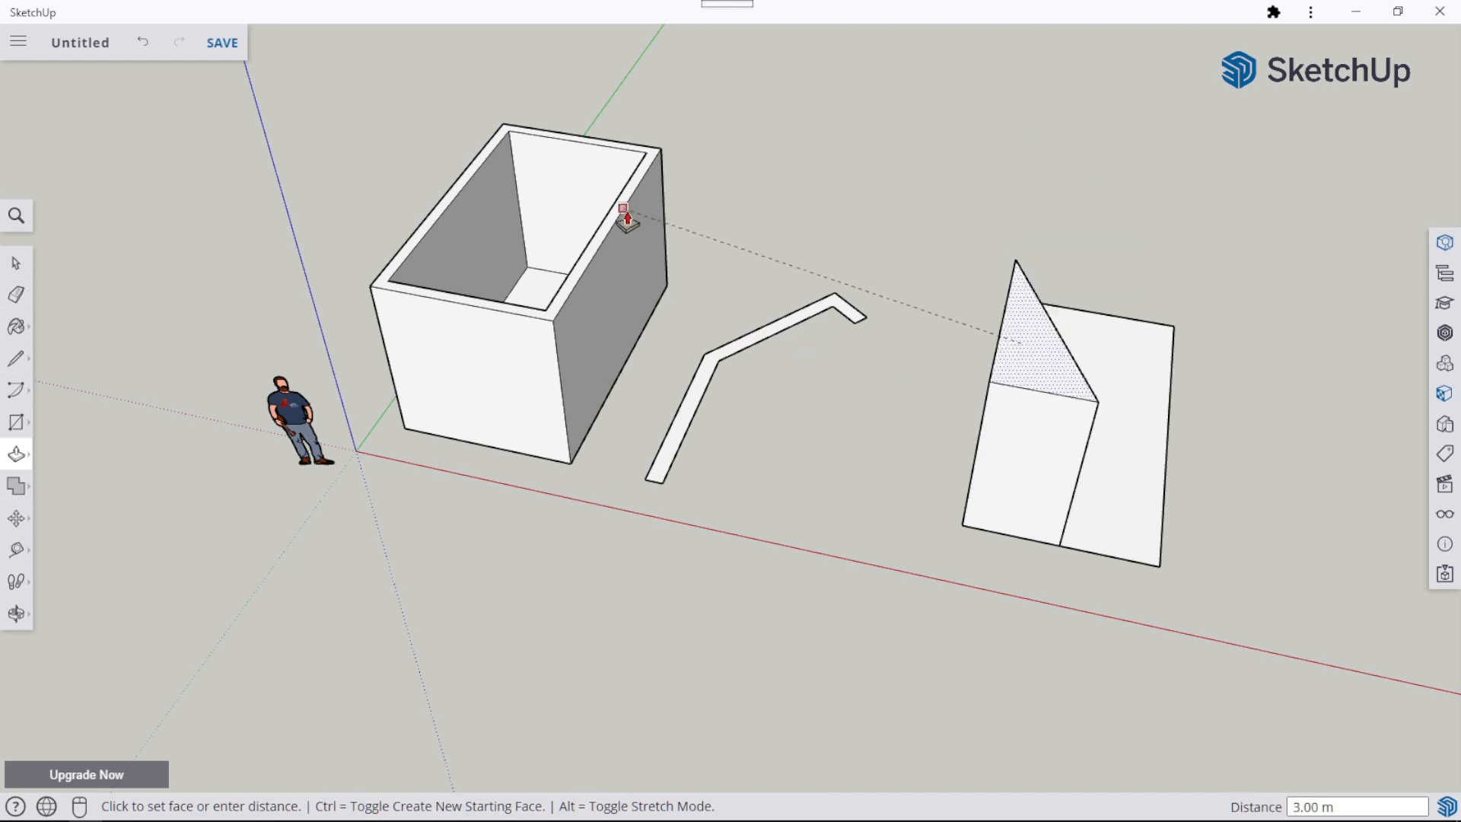
{"action": "left_click", "coordinate": [587, 267]}
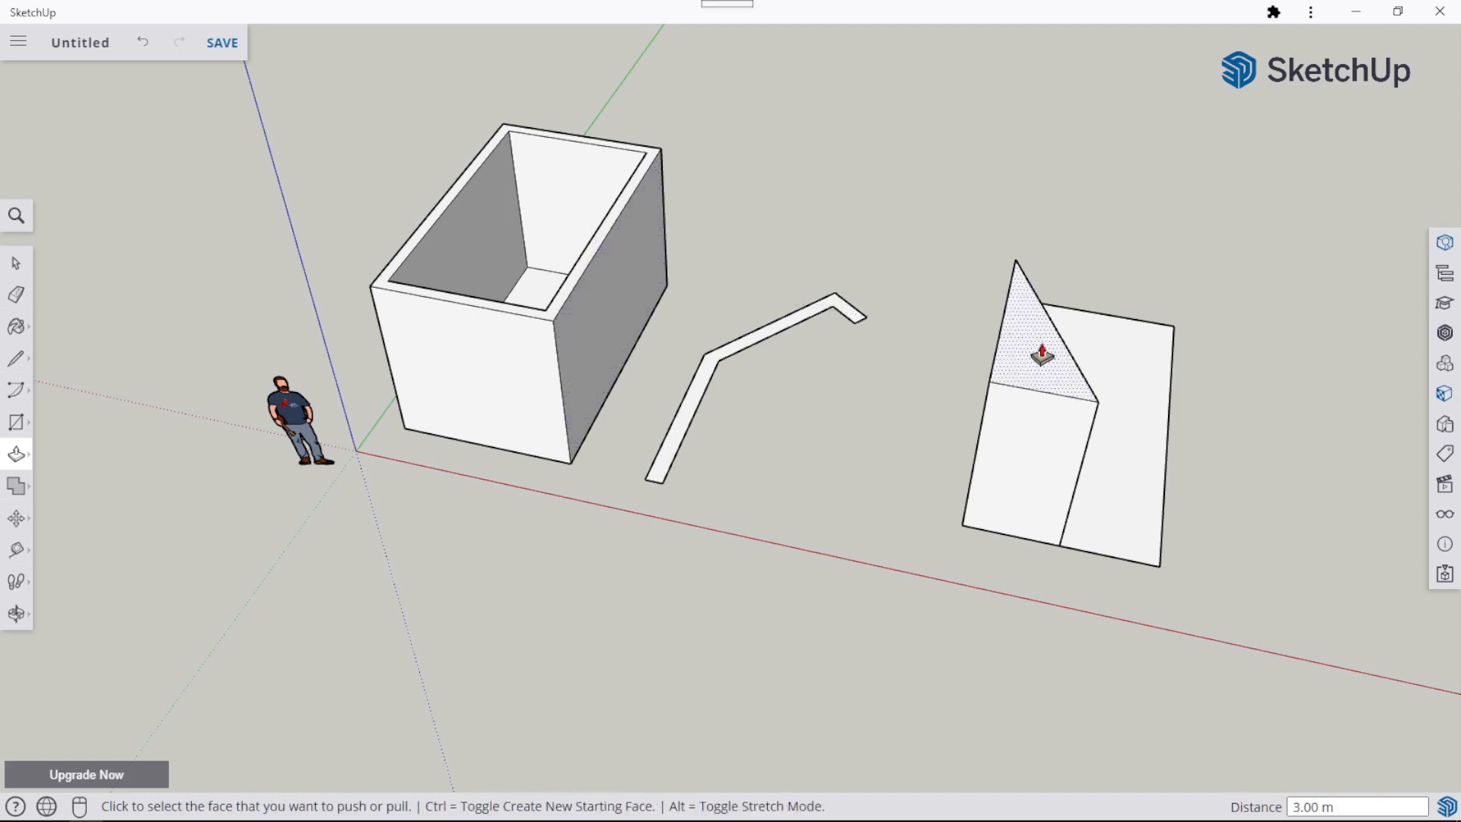